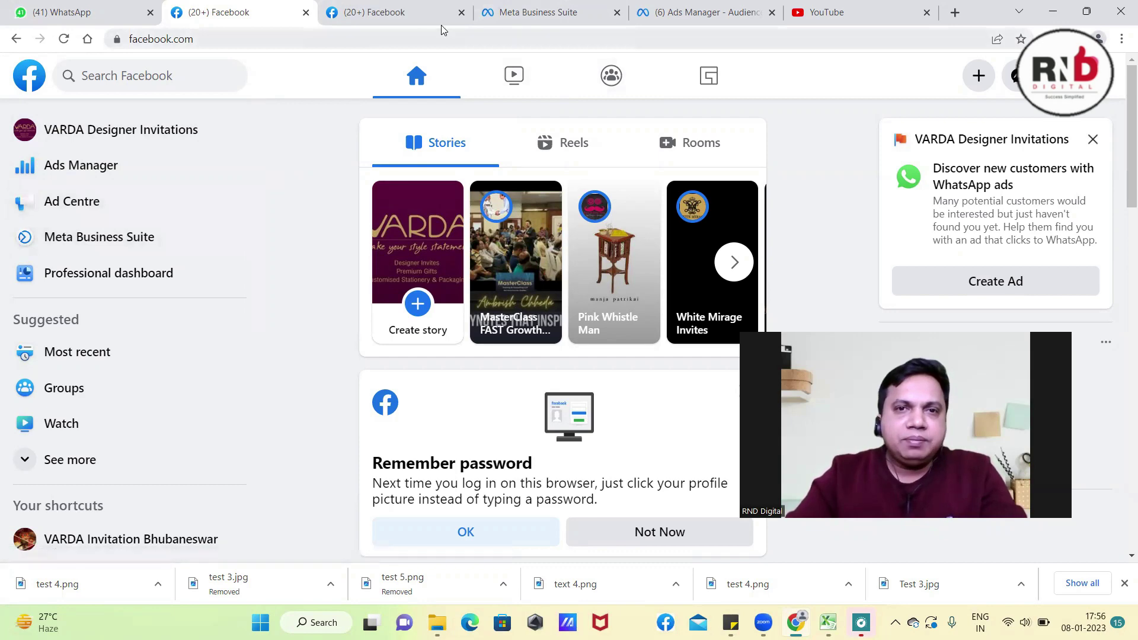
# Close the open Ads Manager, Meta Business Suite and Professional dashboard pages and return to the Facebook home page
pyautogui.click(521, 8)
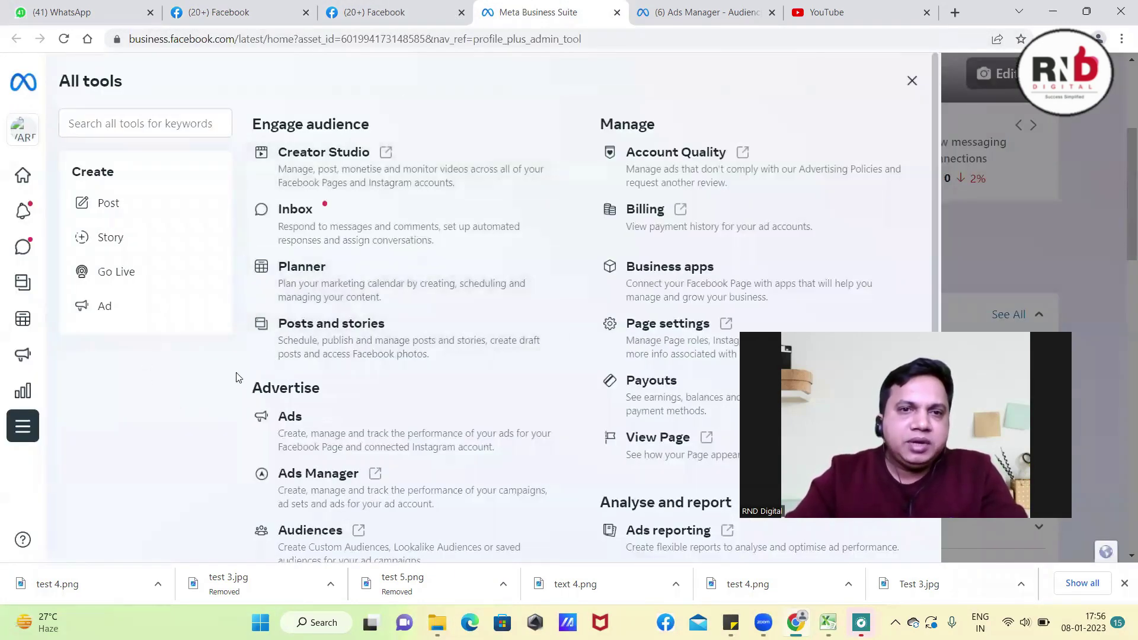
pyautogui.scroll(-3, 345, 348)
pyautogui.scroll(3, 140, 427)
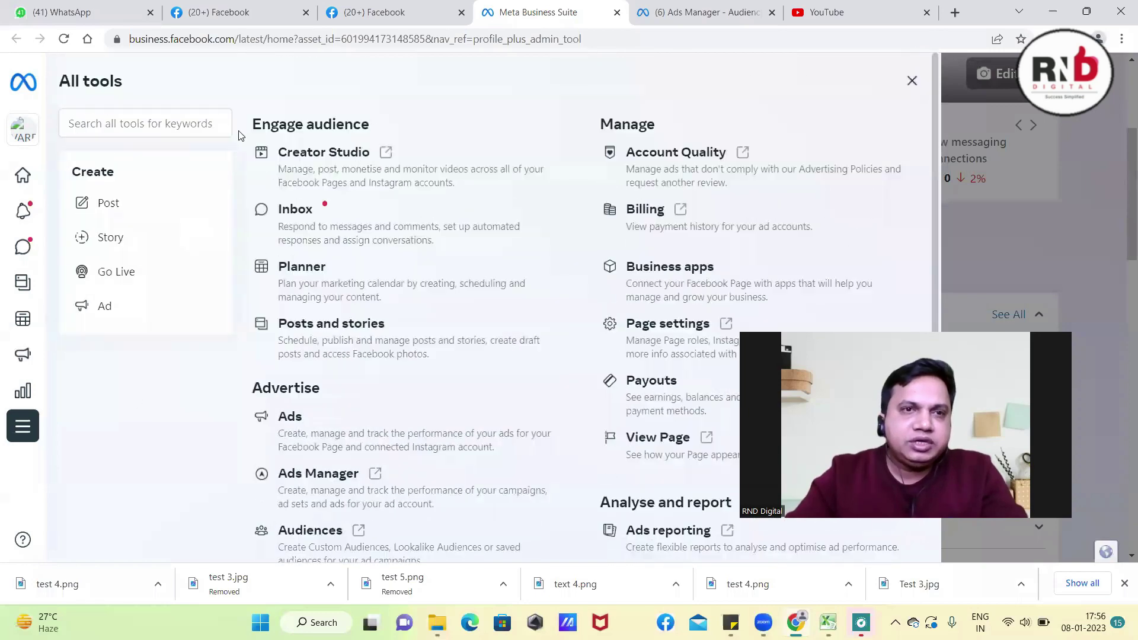
pyautogui.click(772, 13)
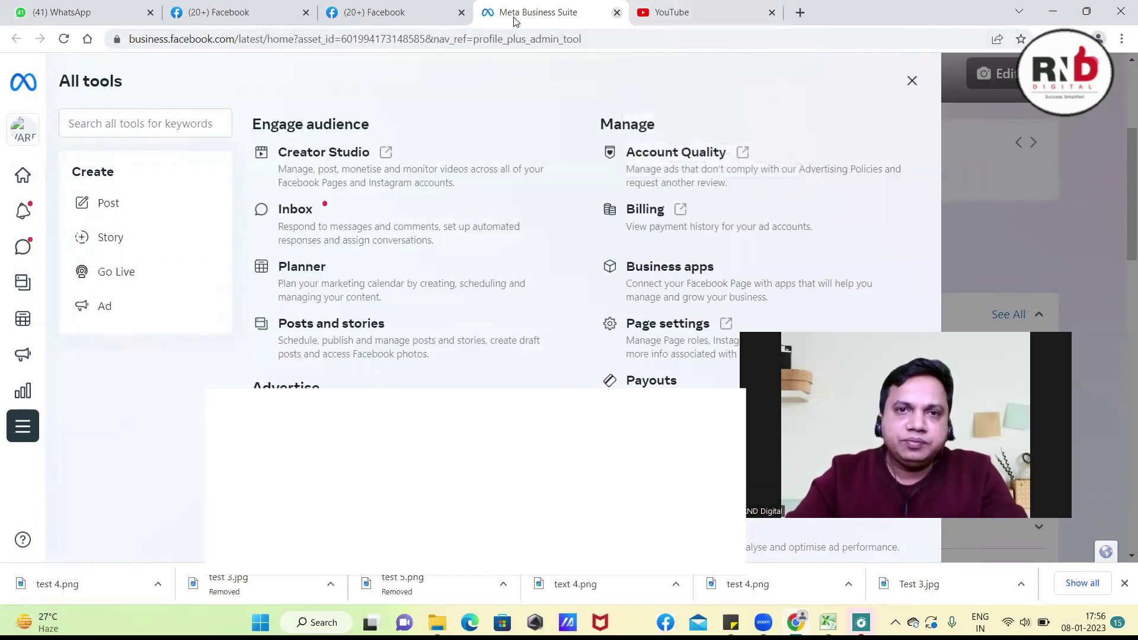
pyautogui.middleClick(515, 20)
pyautogui.click(418, 16)
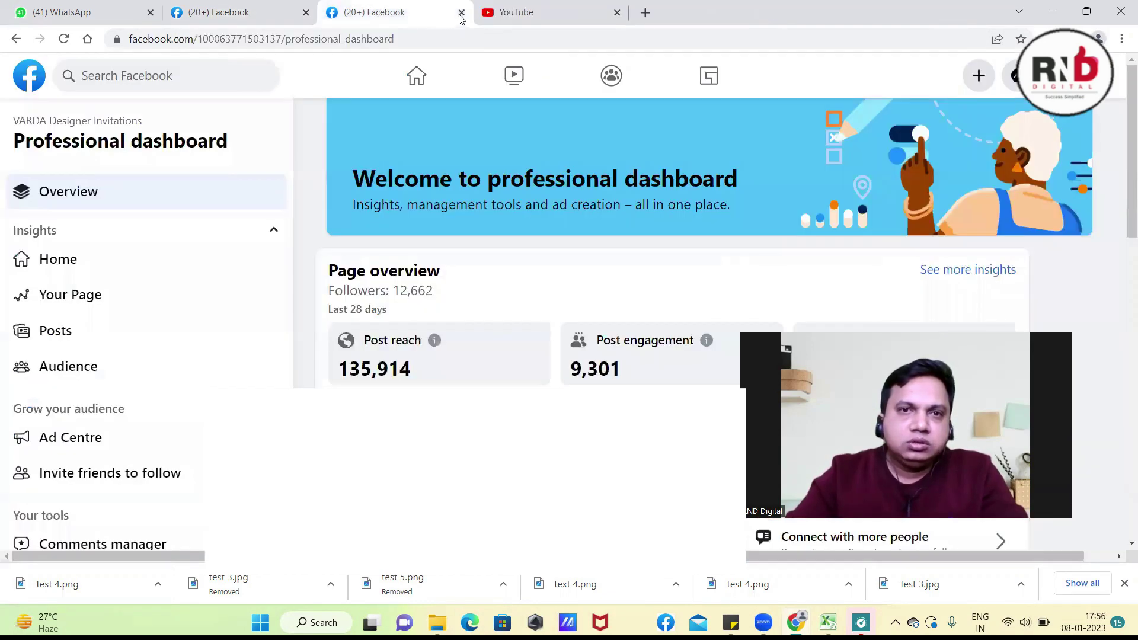
pyautogui.click(462, 14)
pyautogui.click(243, 12)
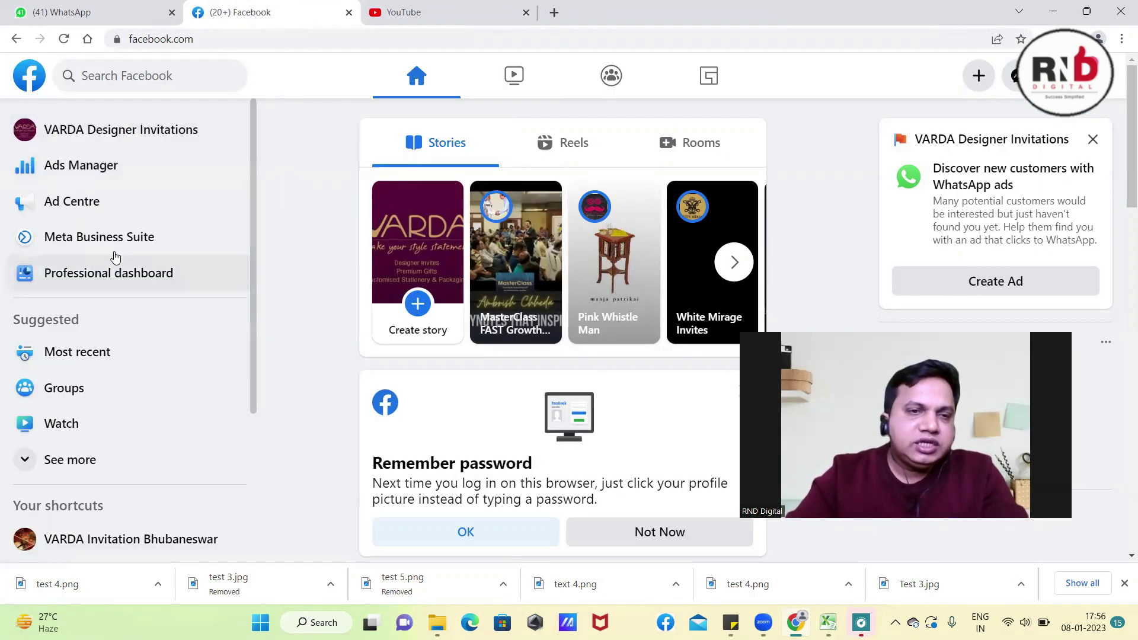
# Open Meta Business Suite from the Facebook home page in a new browser tab and show all its tools
pyautogui.rightClick(114, 239)
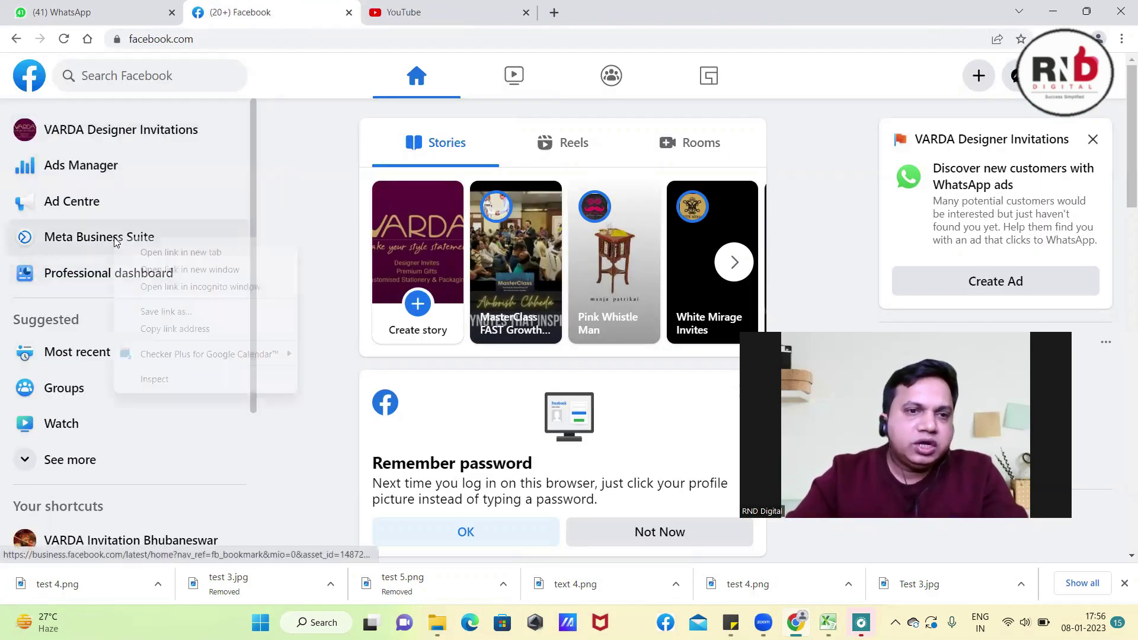
pyautogui.click(144, 252)
pyautogui.click(417, 13)
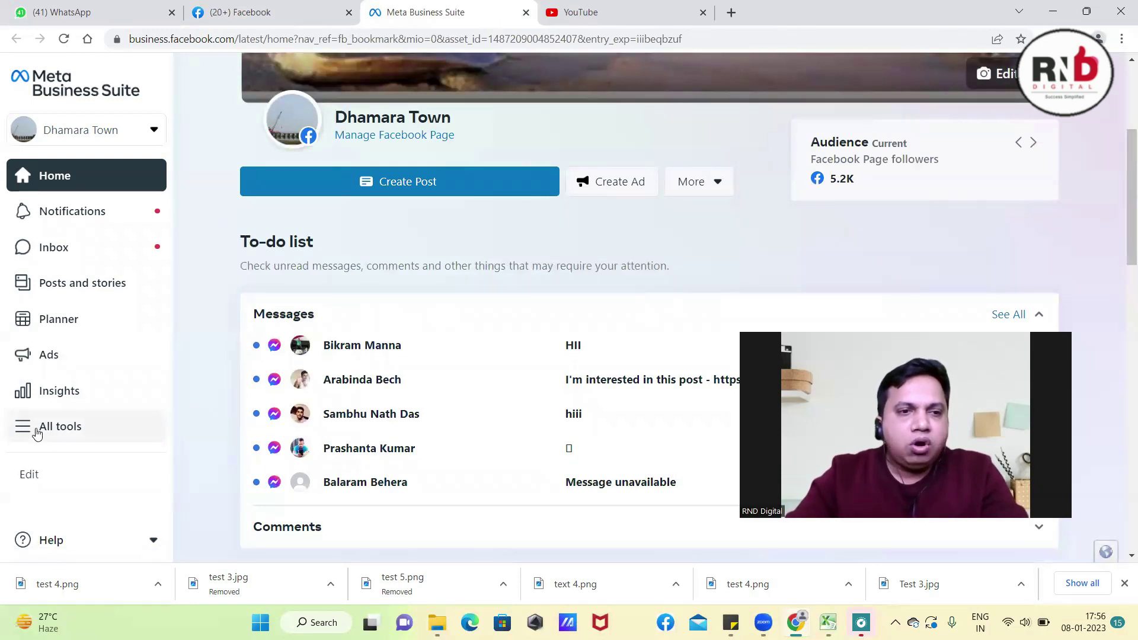
pyautogui.click(37, 432)
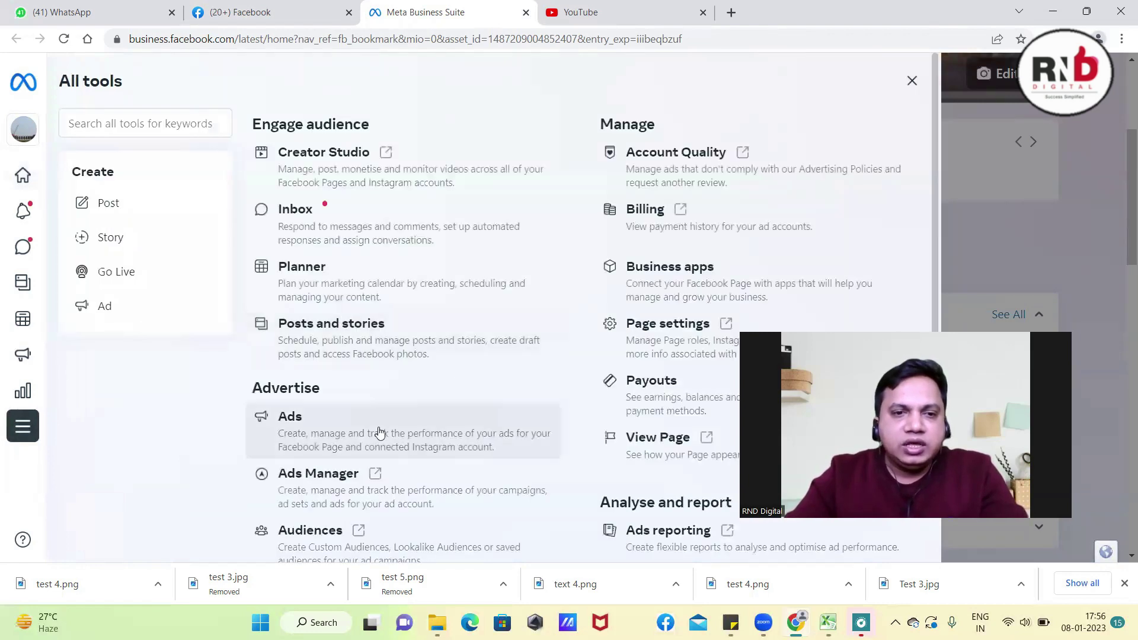
# Open the Audiences tool in a new browser tab and close the YouTube page
pyautogui.scroll(-2, 323, 432)
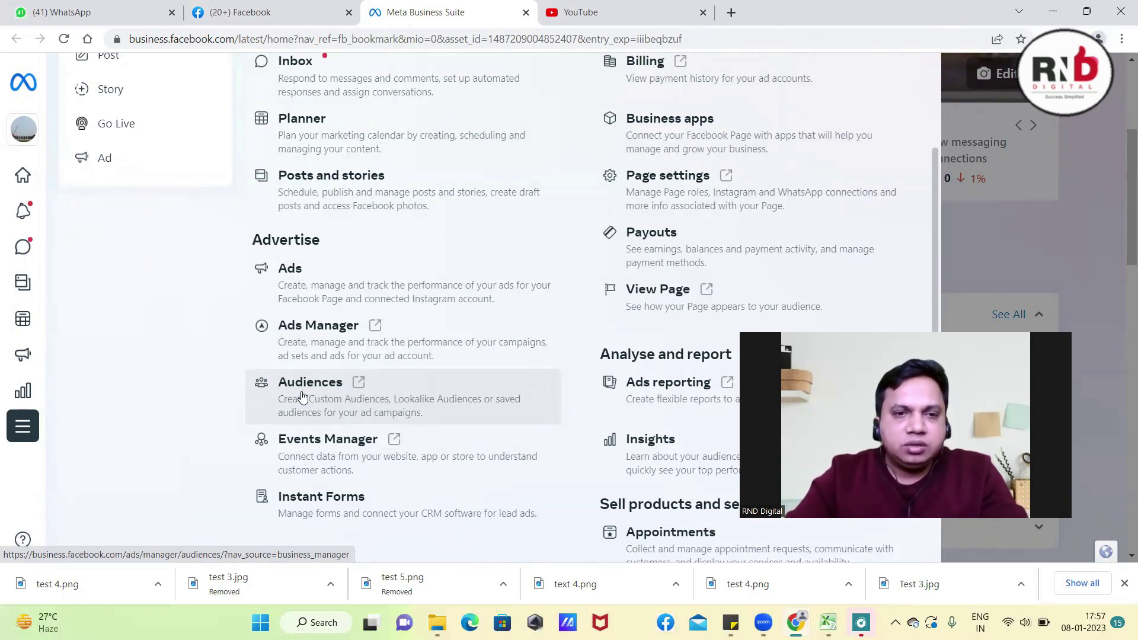
pyautogui.rightClick(301, 392)
pyautogui.click(332, 406)
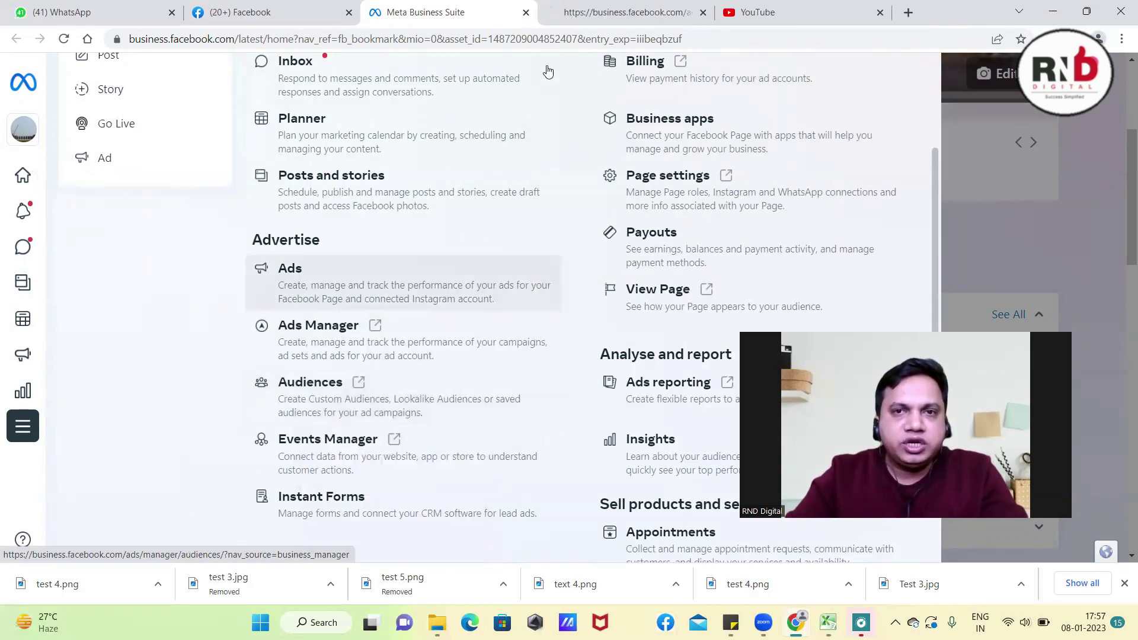
pyautogui.click(604, 9)
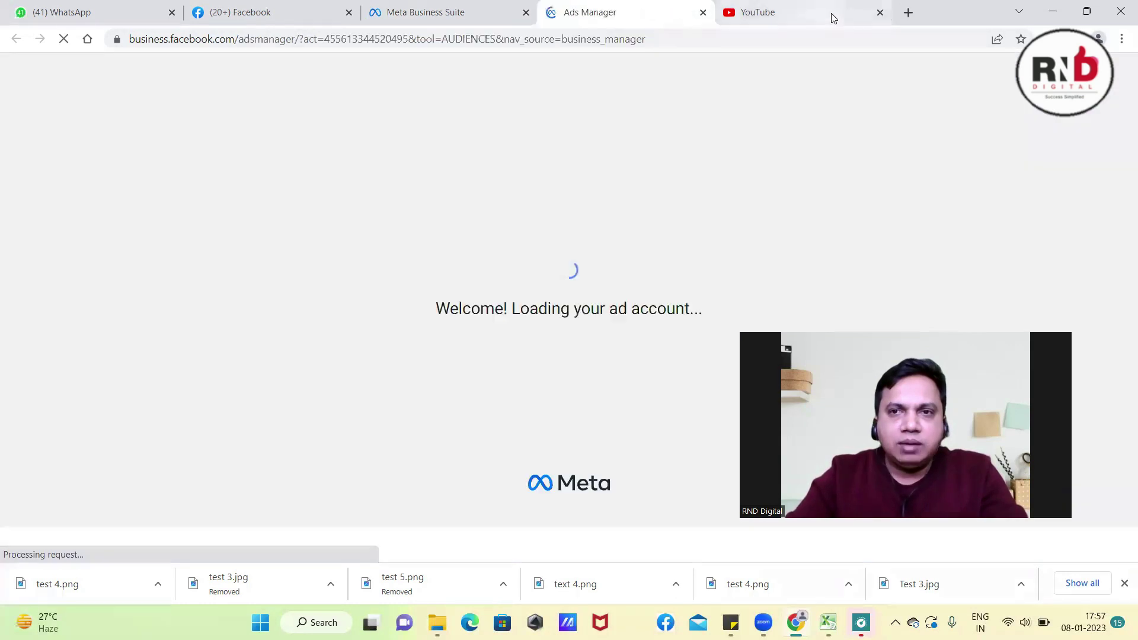
pyautogui.click(880, 13)
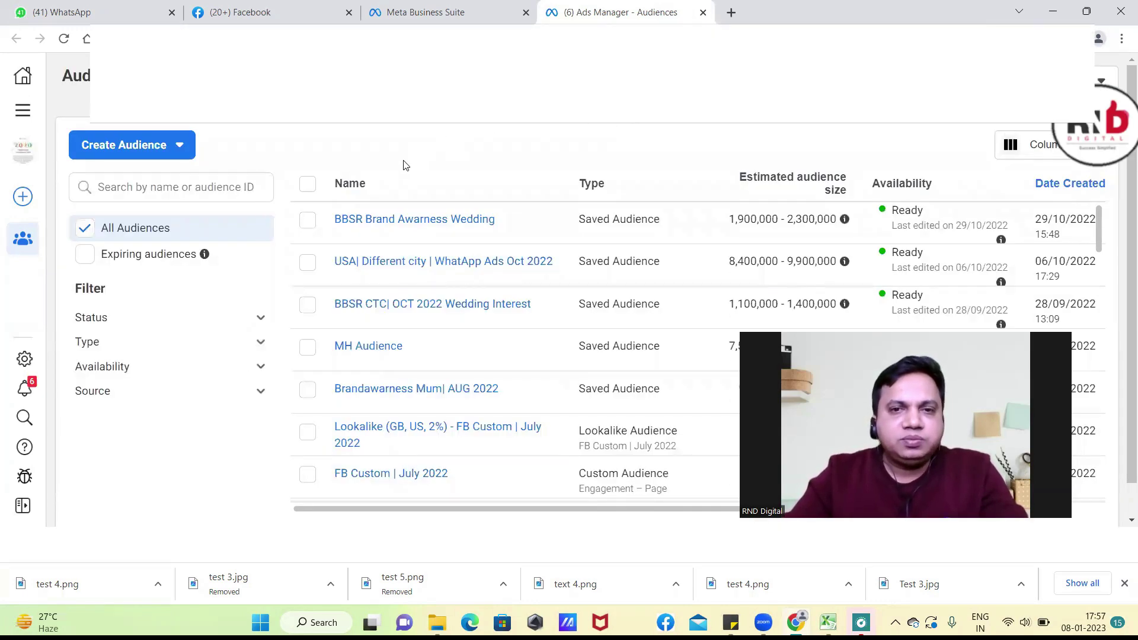
# Look through the existing audiences and start creating a new Saved Audience
pyautogui.scroll(-2, 419, 221)
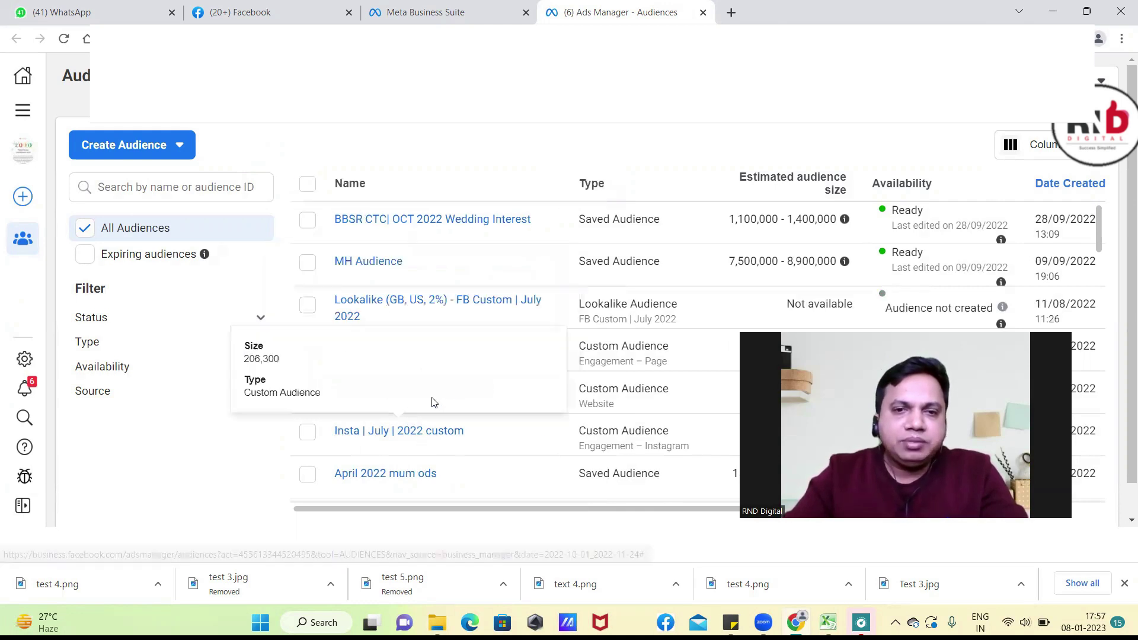
pyautogui.scroll(-2, 534, 380)
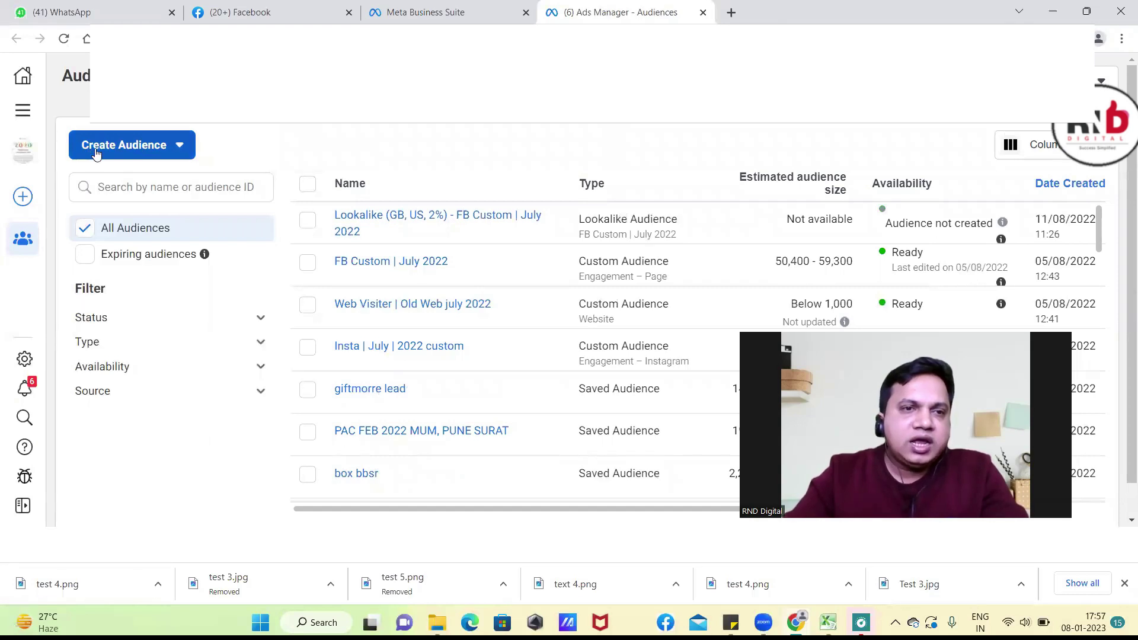
pyautogui.click(180, 151)
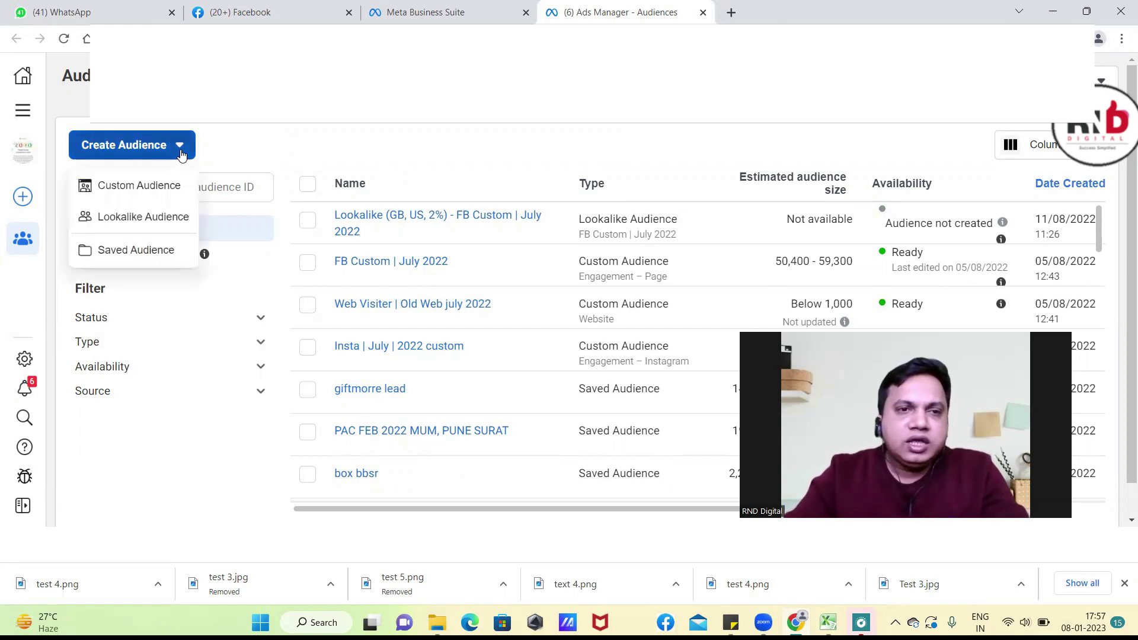
pyautogui.click(128, 251)
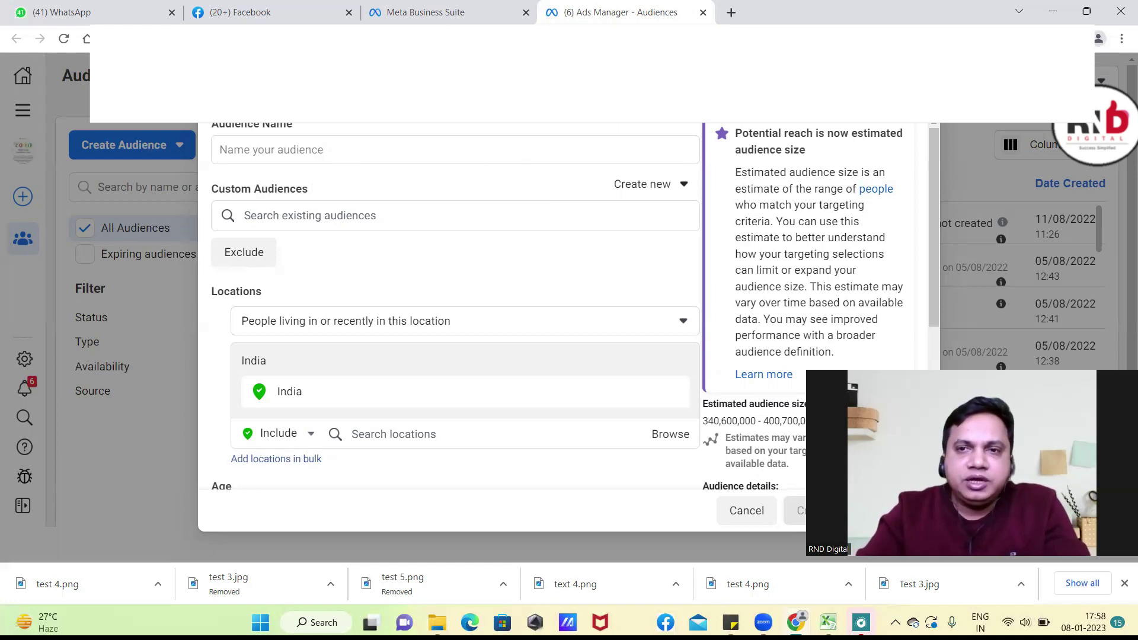
# Name the new audience "India | Jan | Saved Aud | Demo"
pyautogui.click(437, 150)
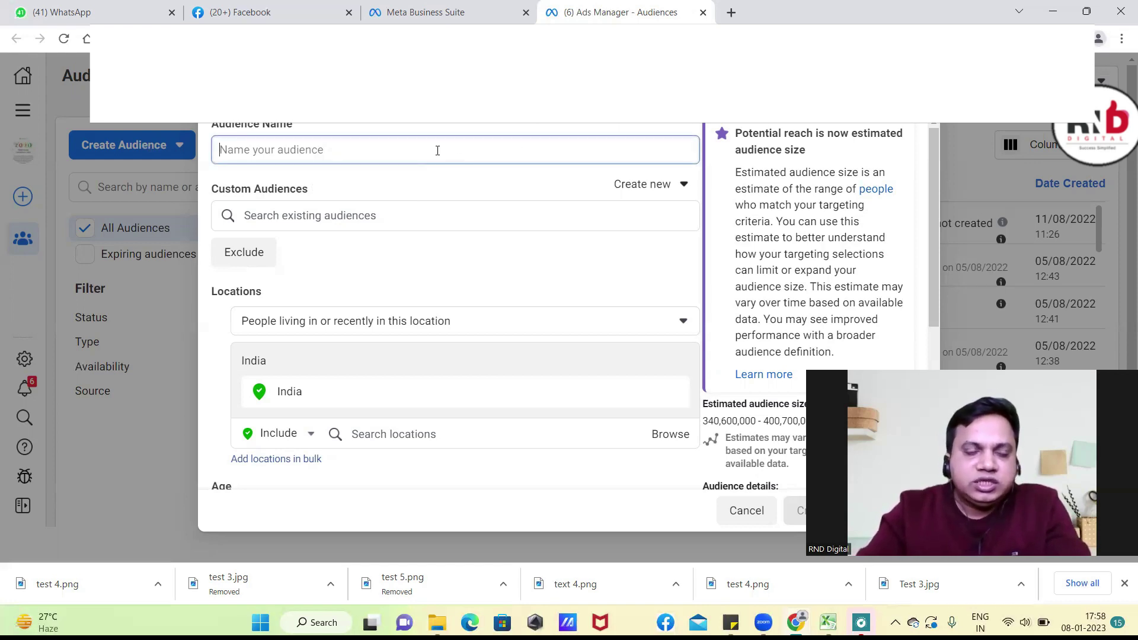
pyautogui.write('In')
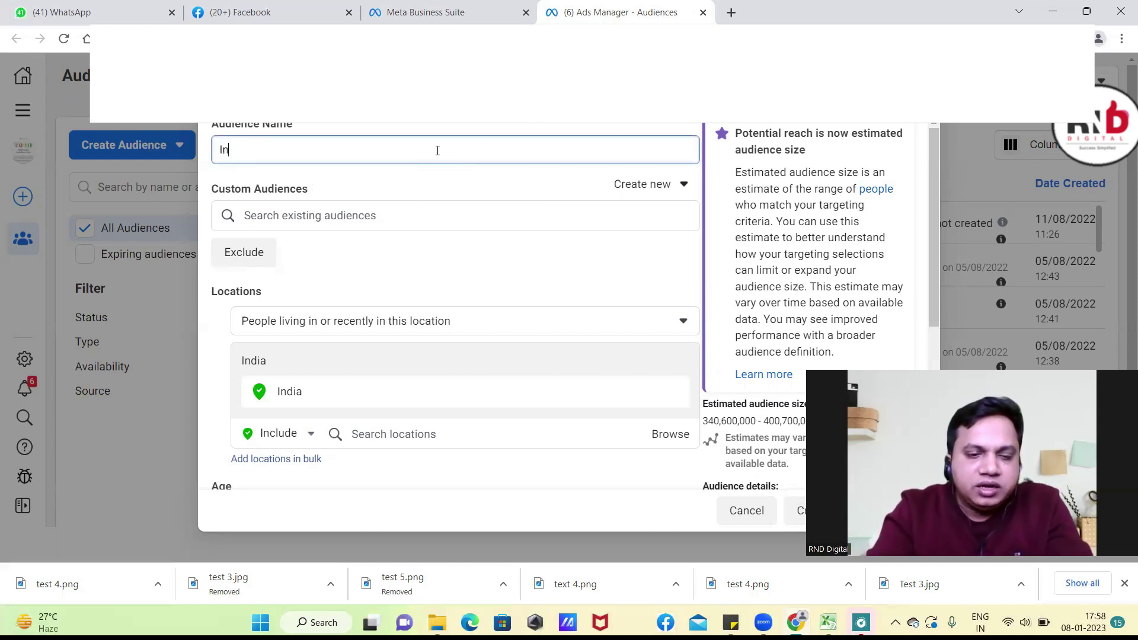
pyautogui.write('dia |')
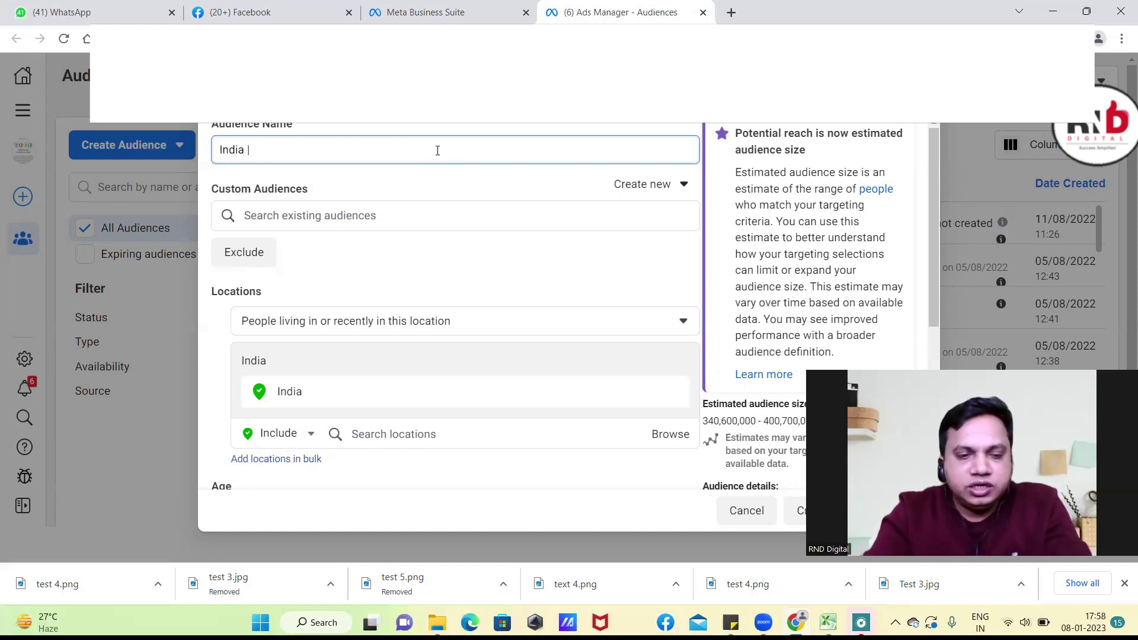
pyautogui.write(' Ja')
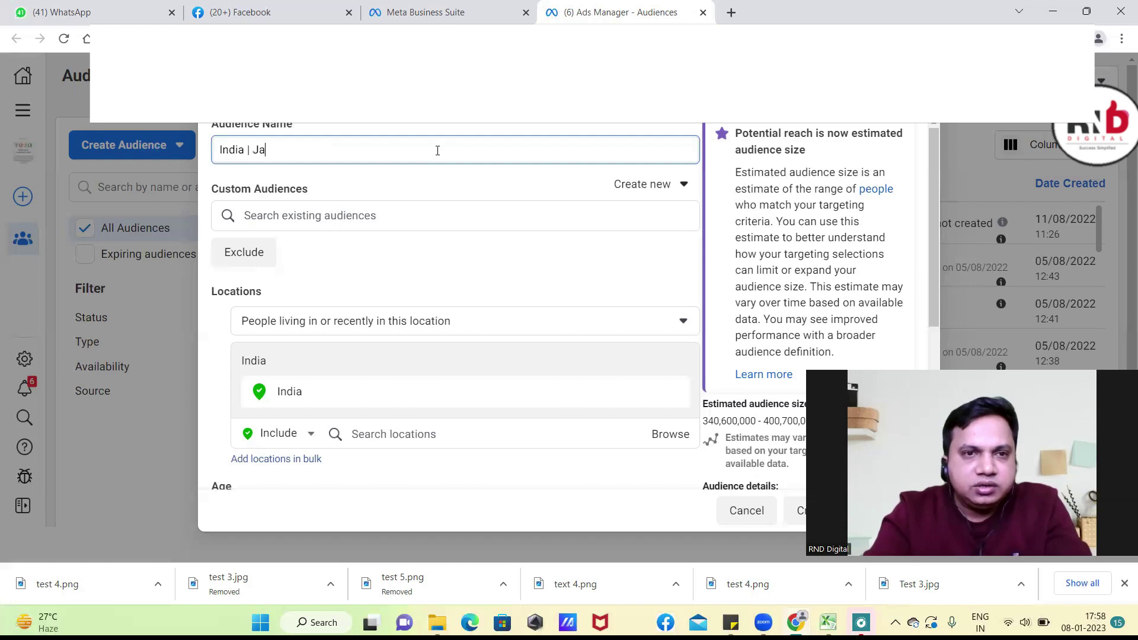
pyautogui.write('n | ')
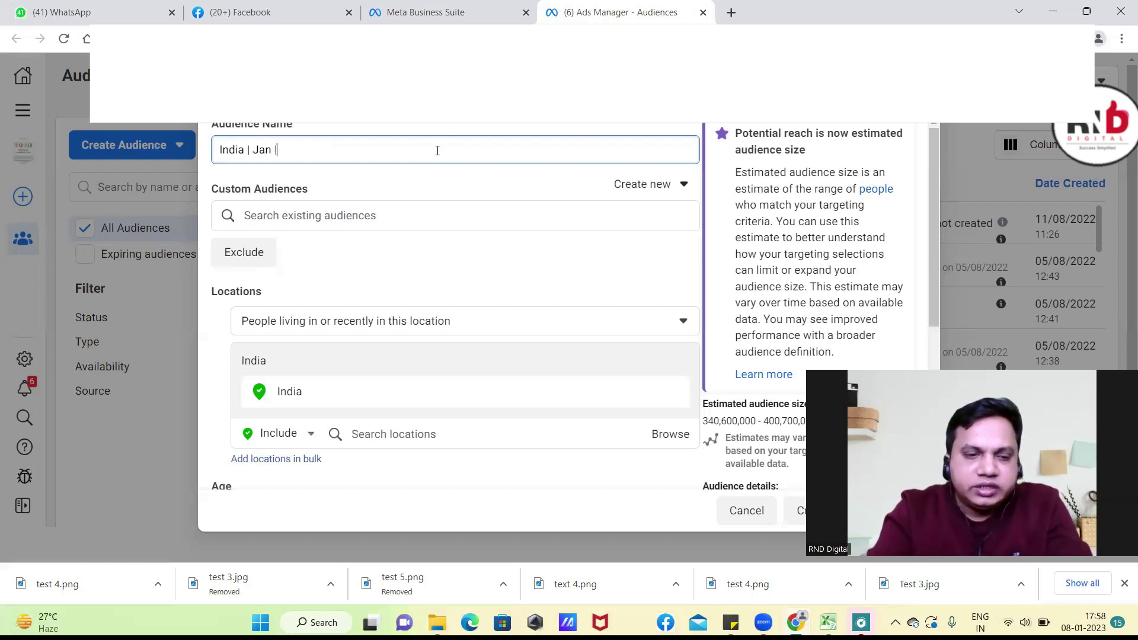
pyautogui.write('Save')
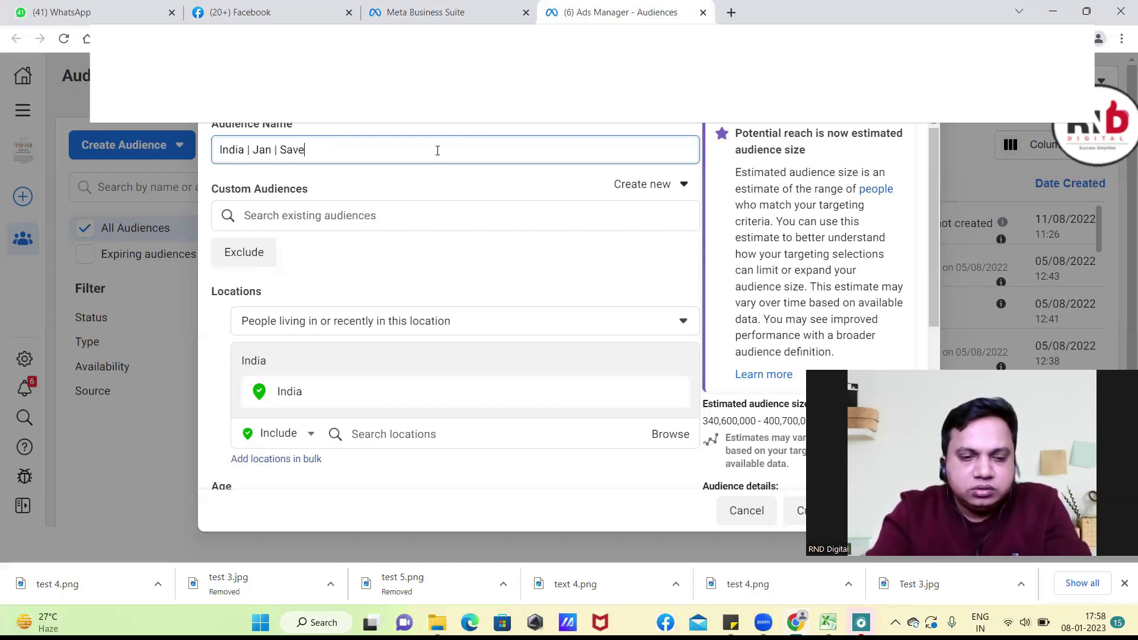
pyautogui.write('d Aud')
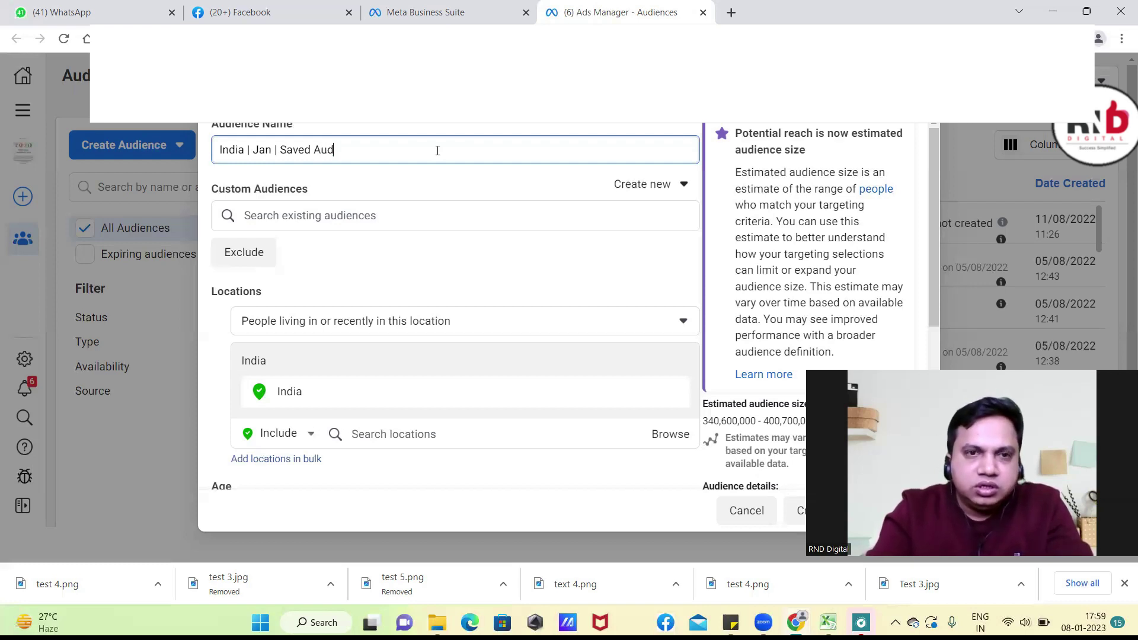
pyautogui.write(' | ')
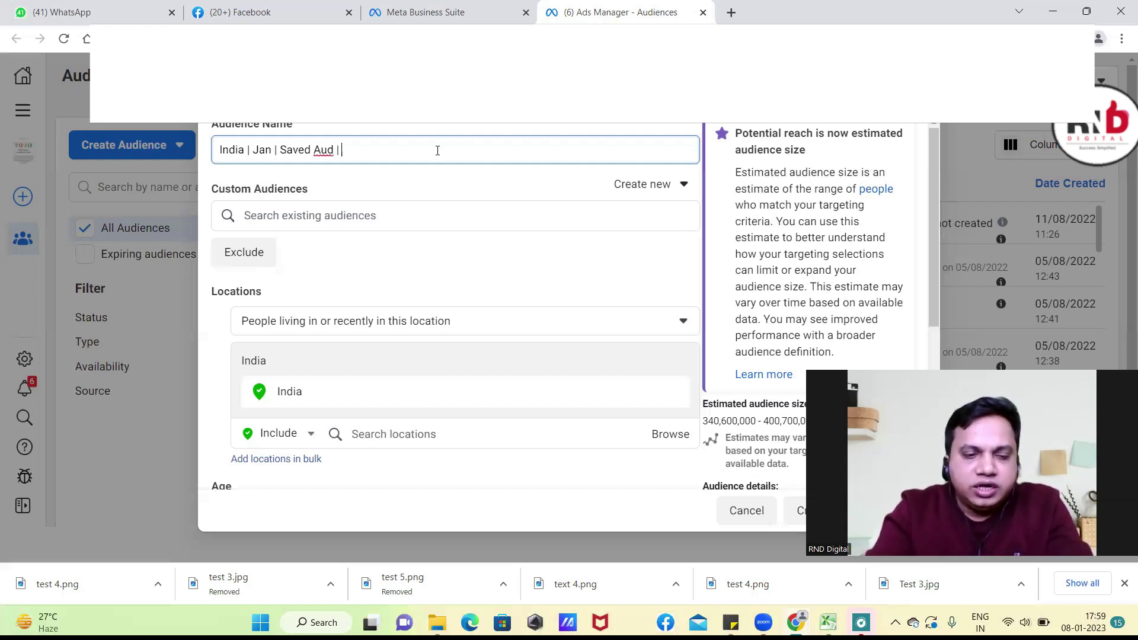
pyautogui.write('R')
pyautogui.press('BackSpace')
pyautogui.write('Demo')
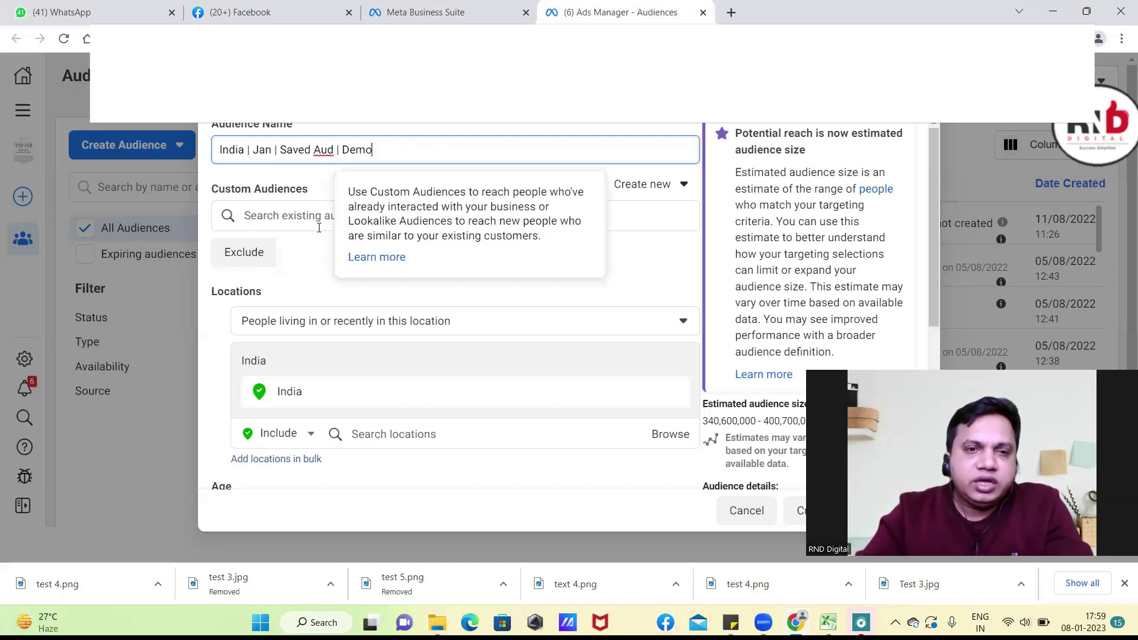
# Remove the preset India location and add the country India again as an included location
pyautogui.scroll(-3, 348, 252)
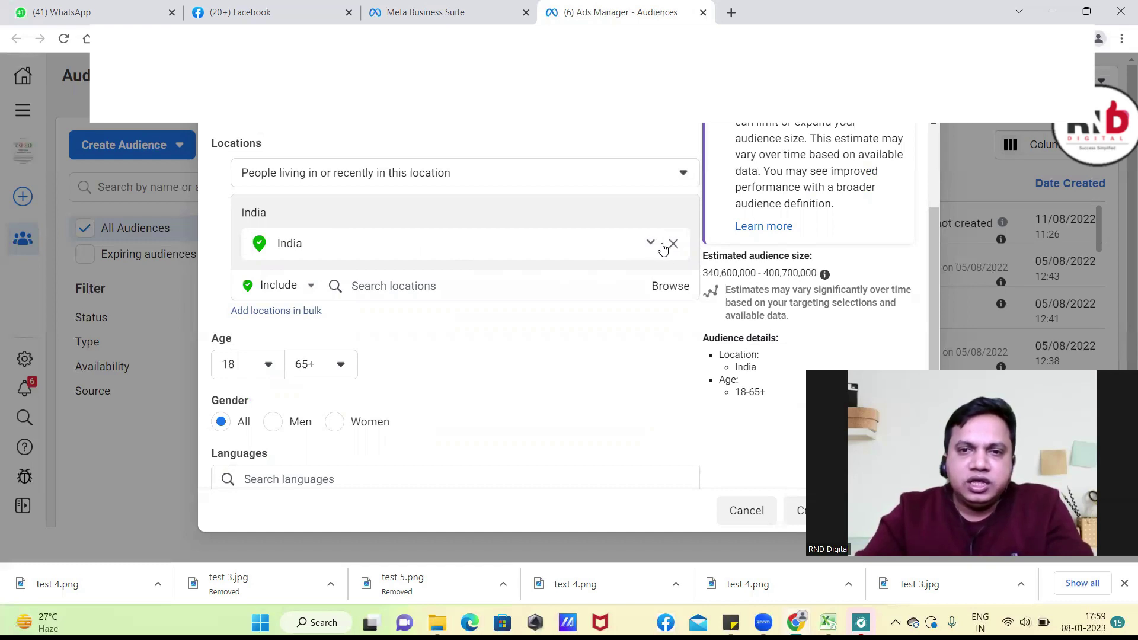
pyautogui.click(672, 244)
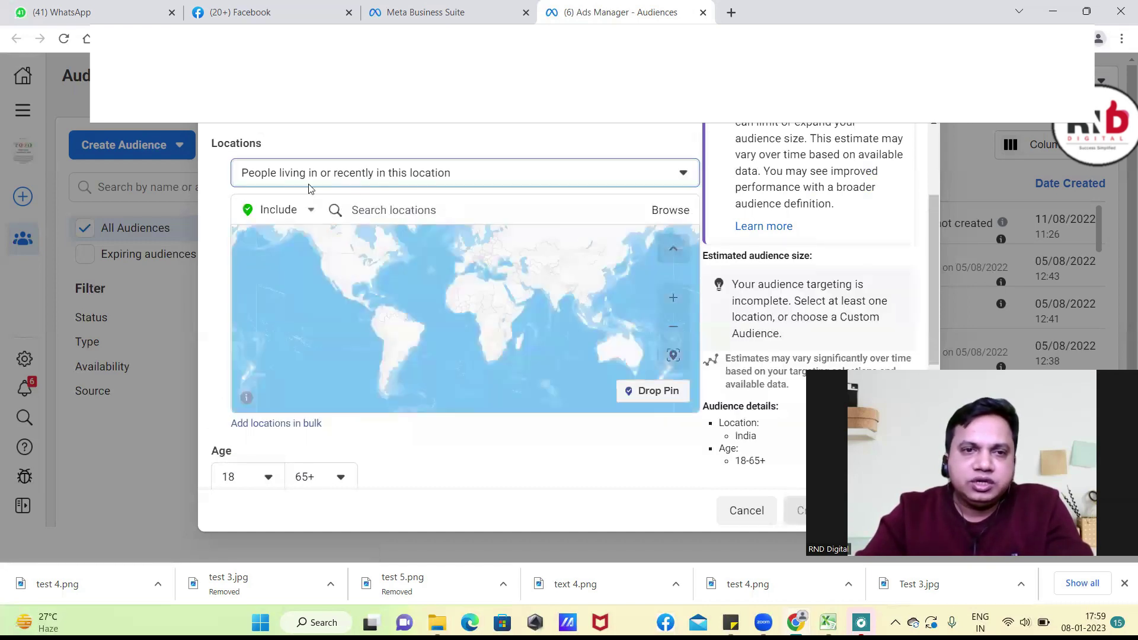
pyautogui.click(384, 205)
pyautogui.write('india')
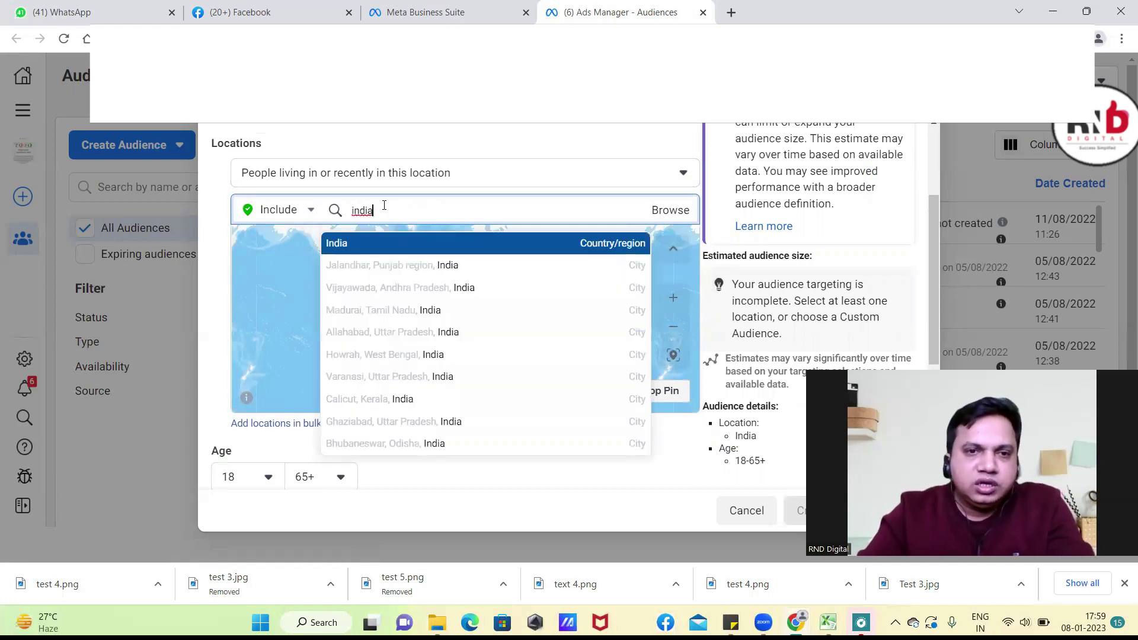
pyautogui.click(369, 244)
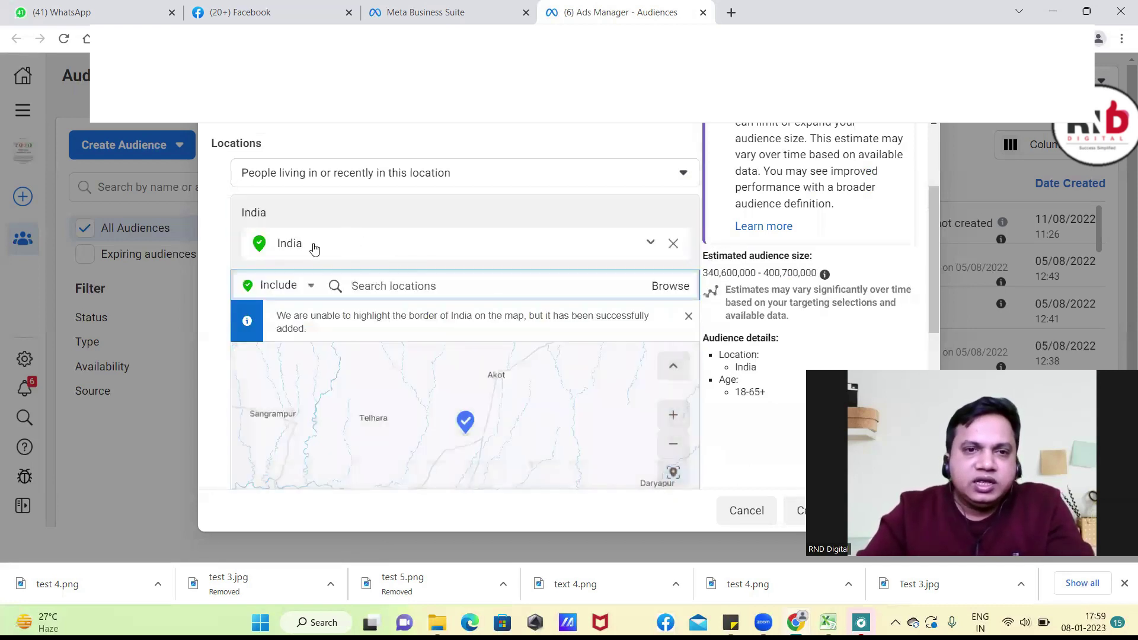
# Limit the India location to cities only, with a minimum population size of 1 million
pyautogui.click(651, 246)
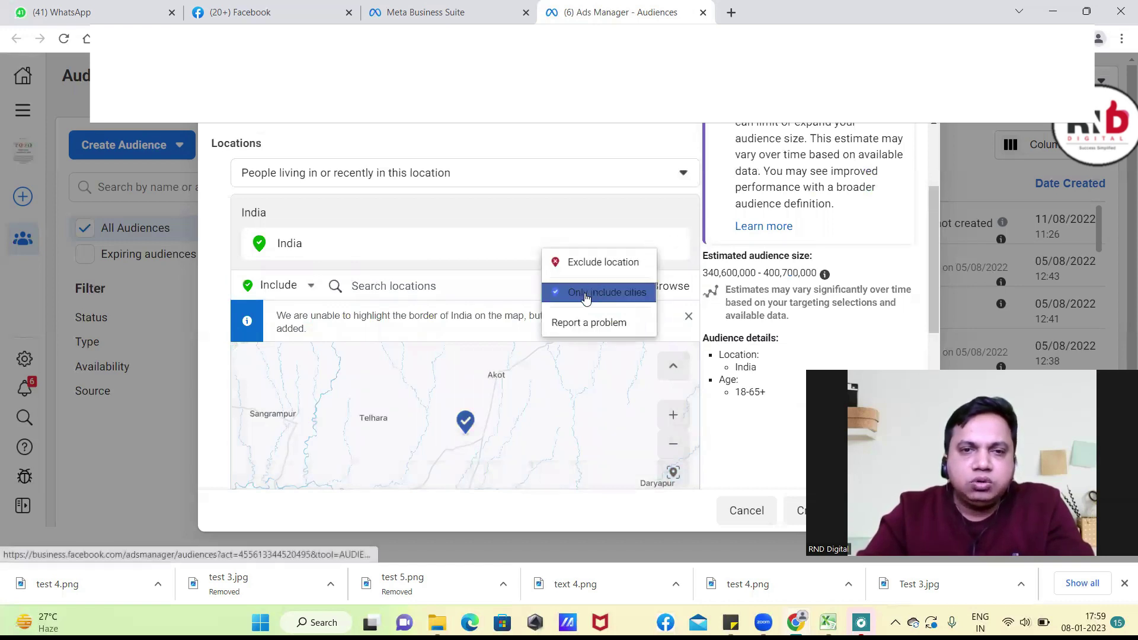
pyautogui.click(586, 293)
pyautogui.click(388, 244)
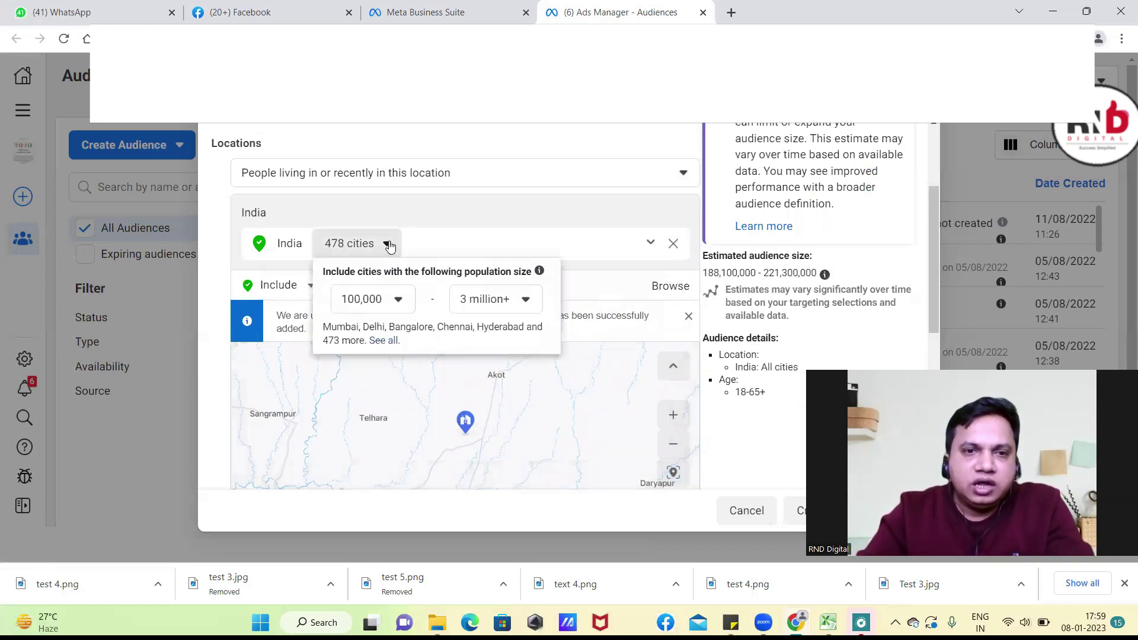
pyautogui.click(399, 303)
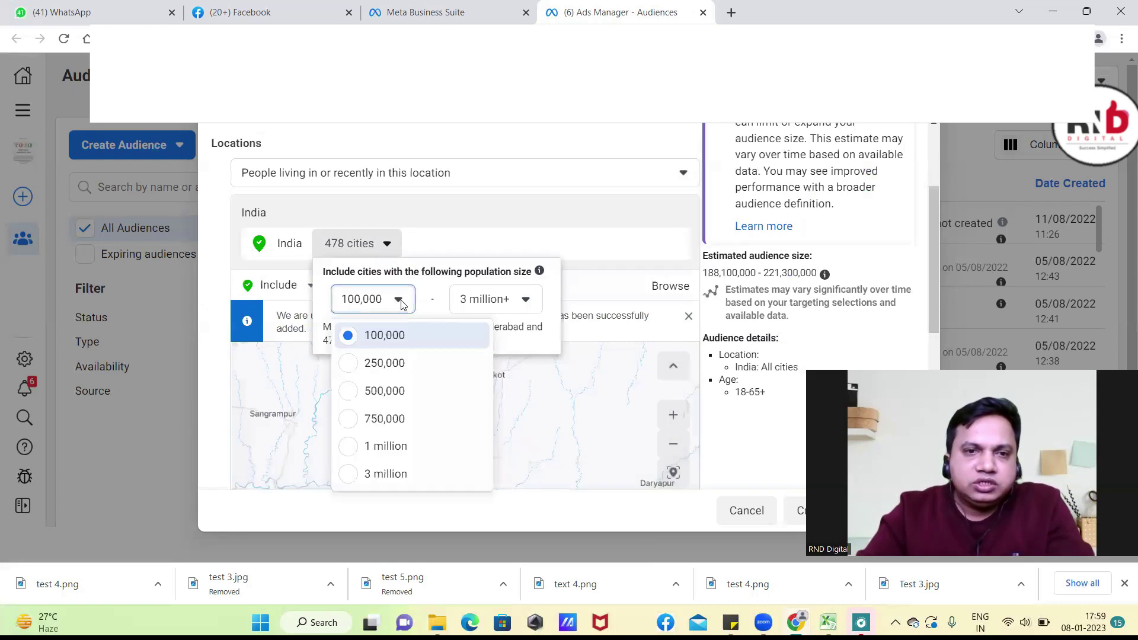
pyautogui.click(352, 446)
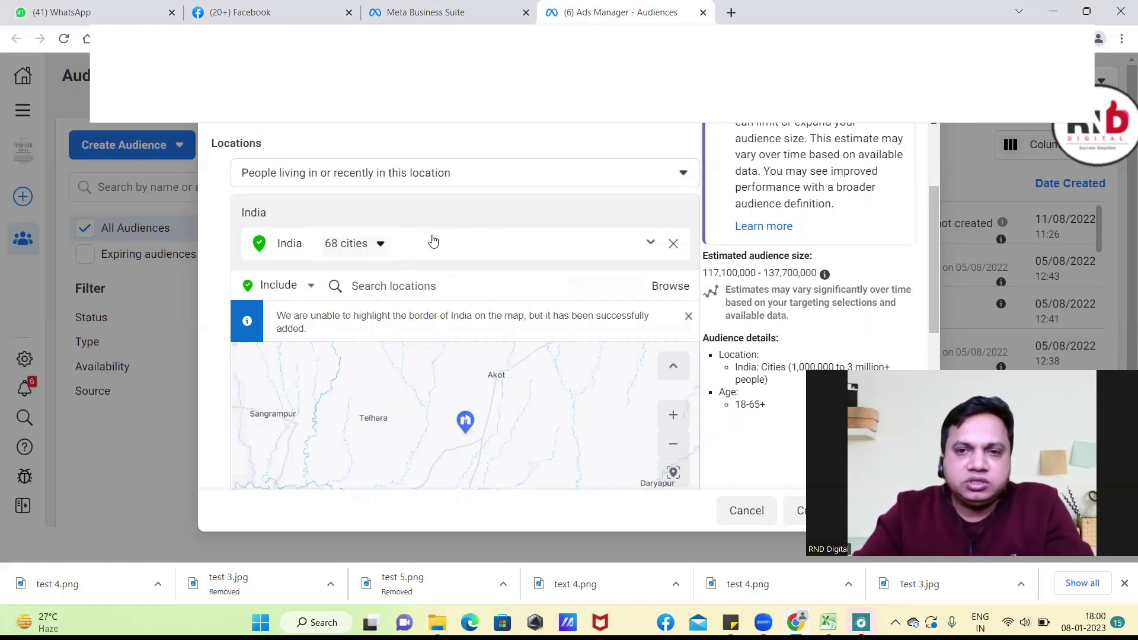
# Set the audience's minimum age to 21 and leave the maximum at 65+
pyautogui.scroll(-3, 442, 249)
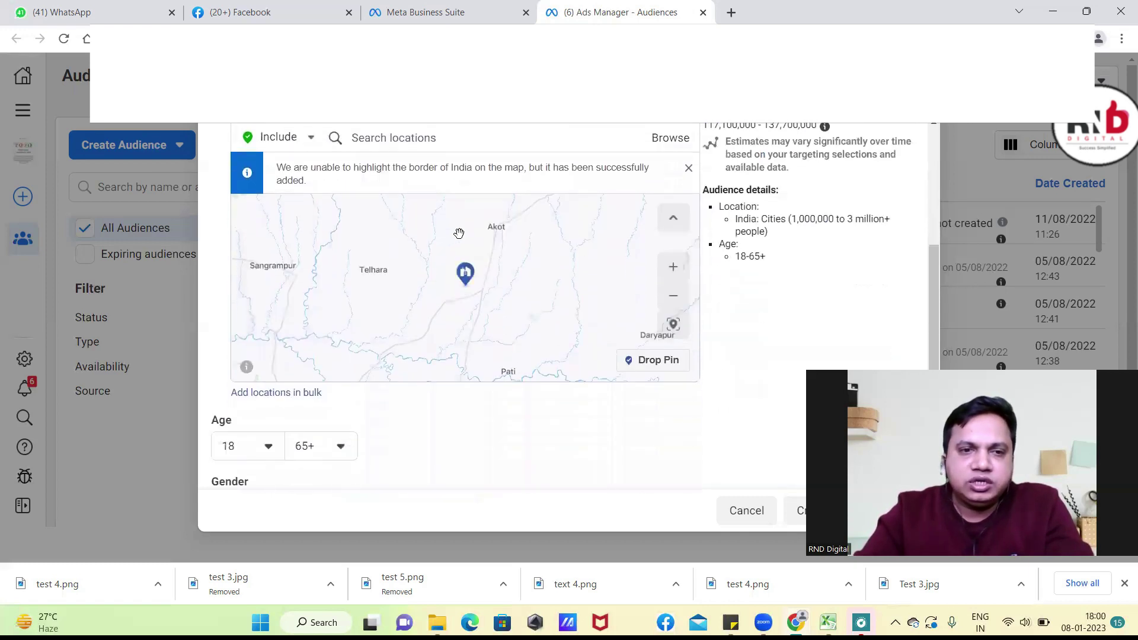
pyautogui.scroll(-2, 355, 308)
pyautogui.scroll(-3, 447, 420)
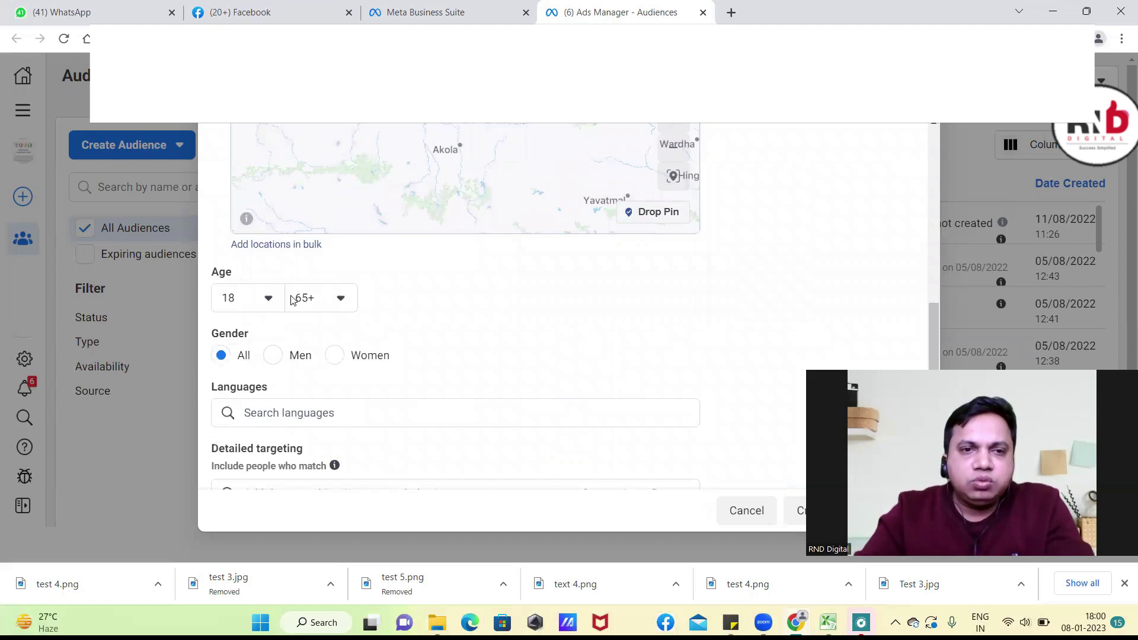
pyautogui.click(270, 302)
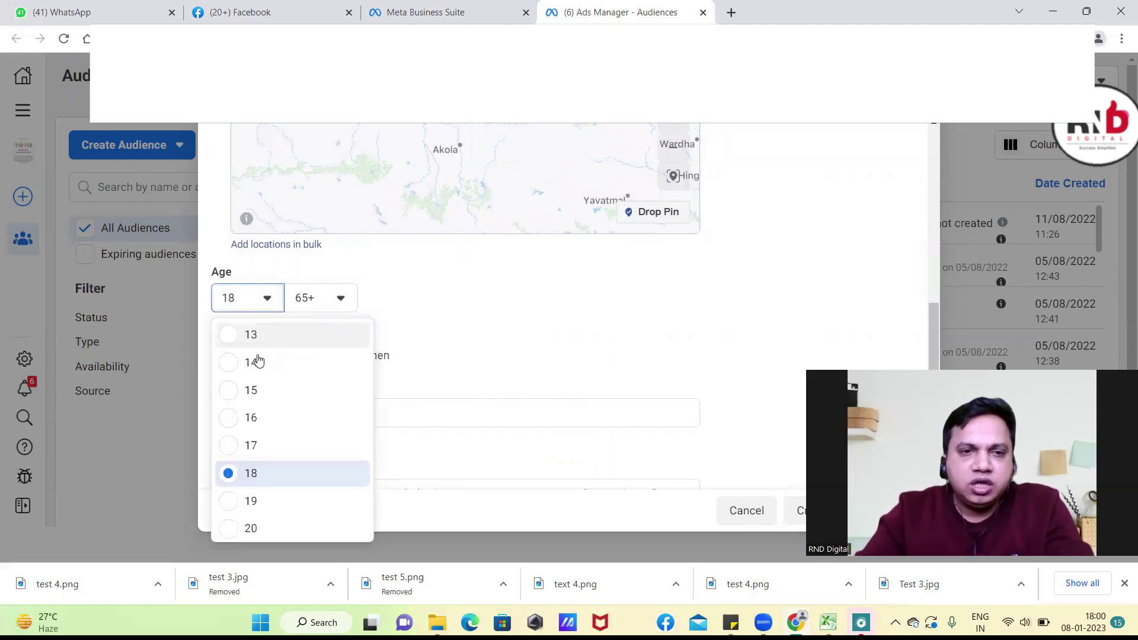
pyautogui.scroll(-2, 271, 370)
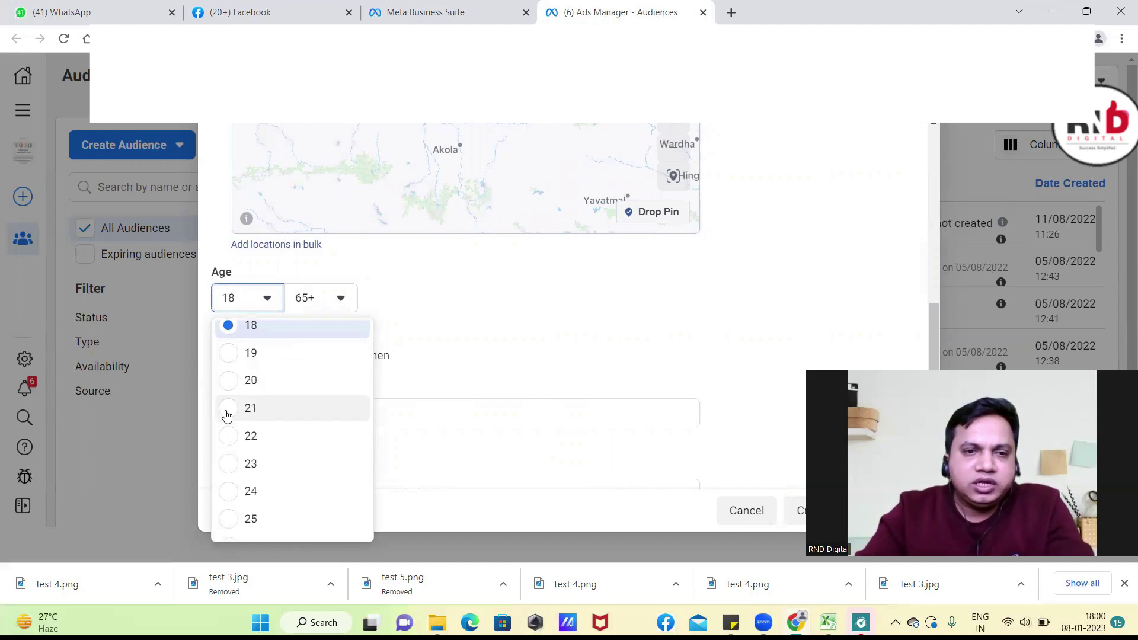
pyautogui.click(227, 415)
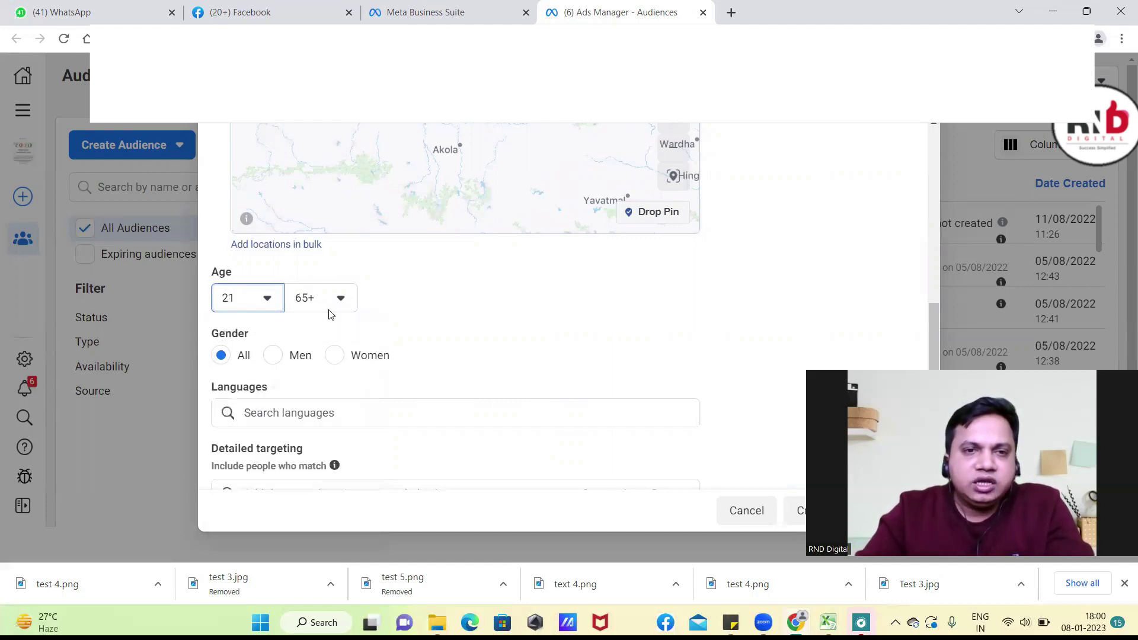
pyautogui.click(342, 305)
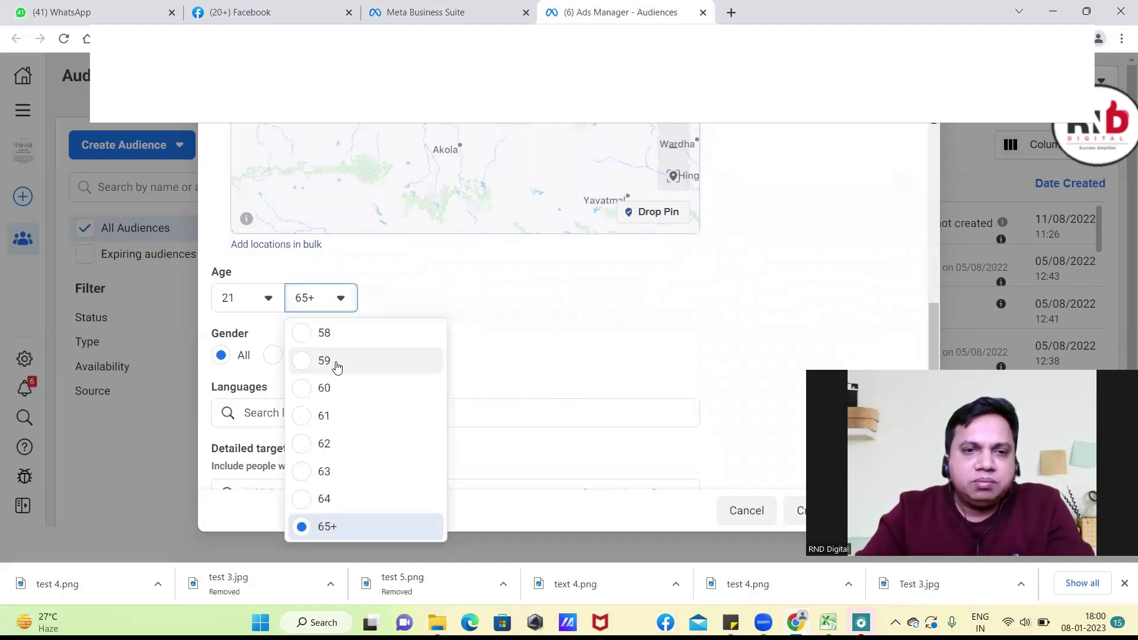
pyautogui.click(523, 319)
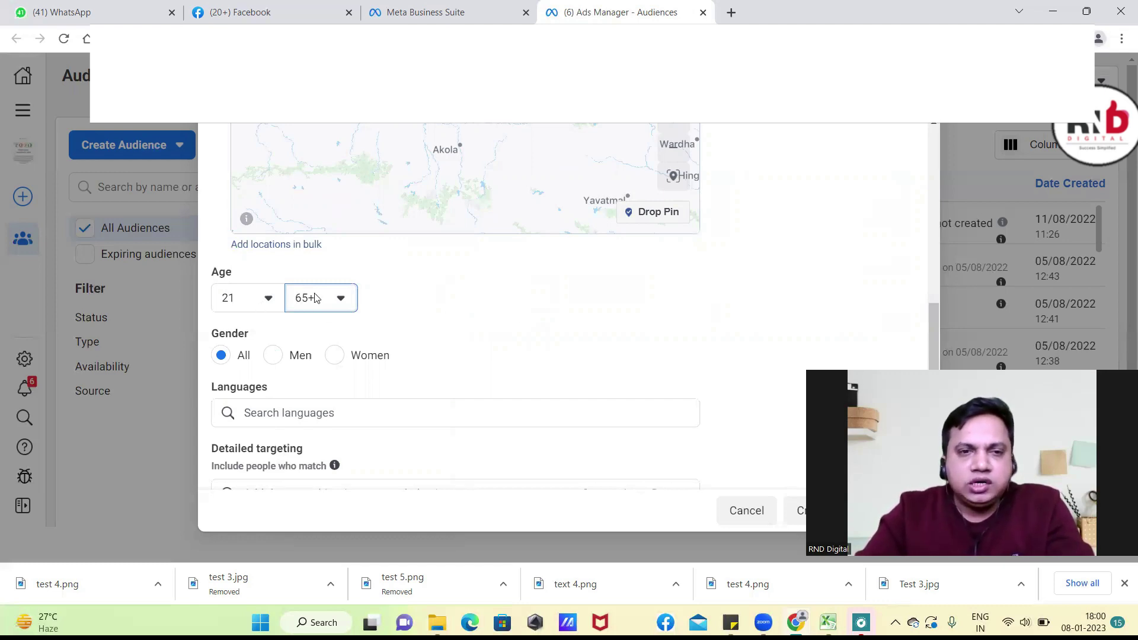
# Add Gujarati as the audience's language
pyautogui.scroll(-1, 365, 306)
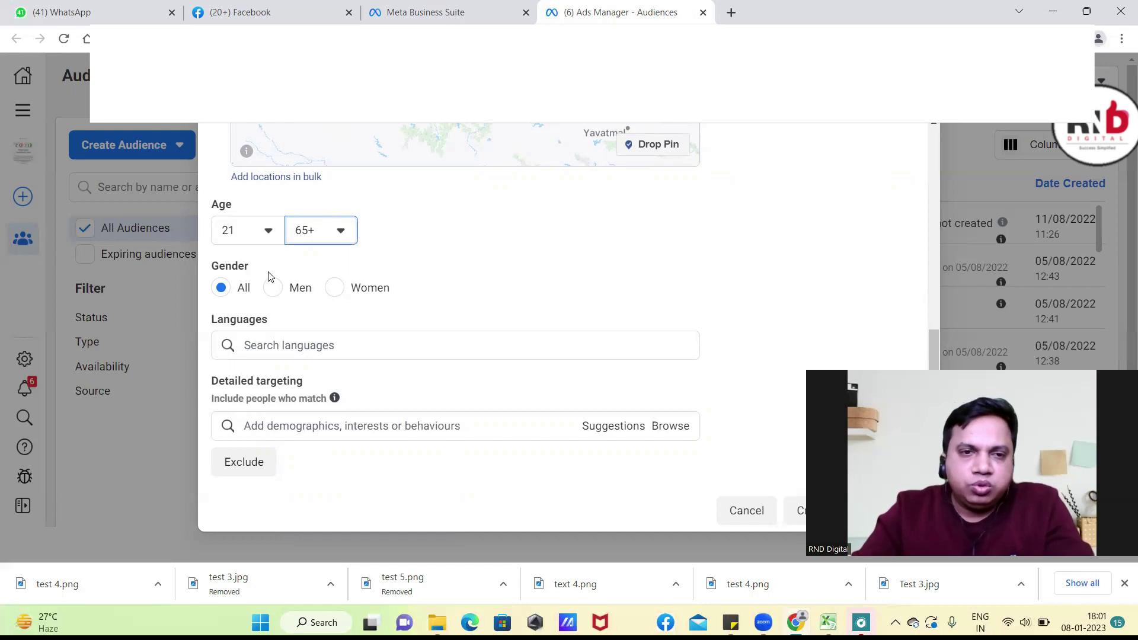
pyautogui.moveTo(256, 265)
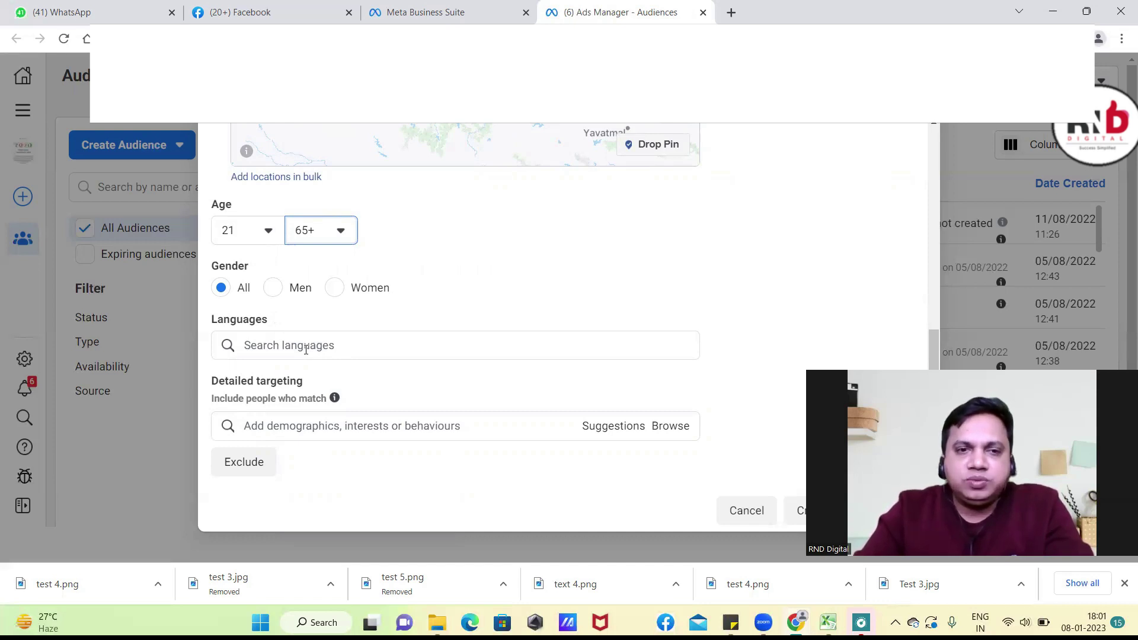
pyautogui.click(306, 349)
pyautogui.write('gu')
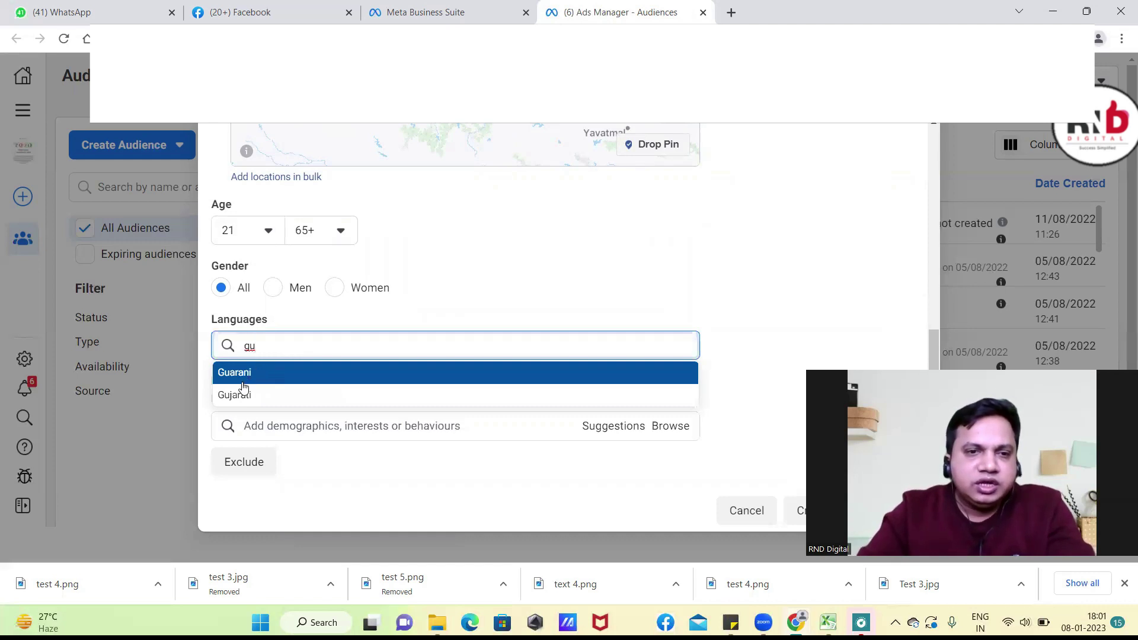
pyautogui.click(239, 395)
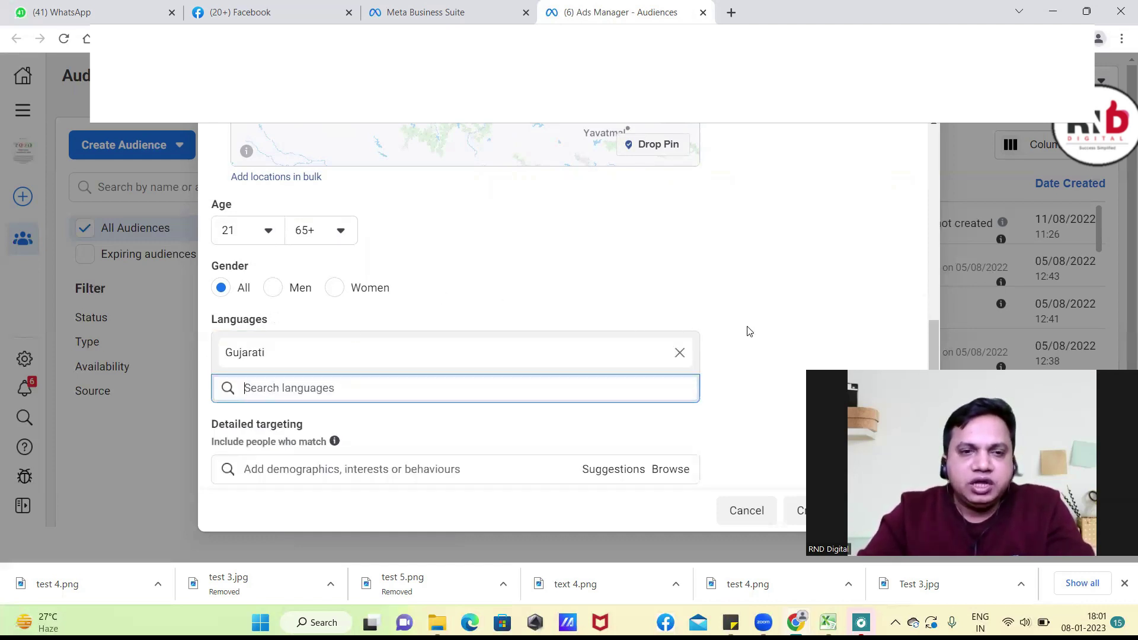
# Search detailed targeting for "wedding" and include the job title Wedding Coordinator
pyautogui.scroll(-1, 746, 330)
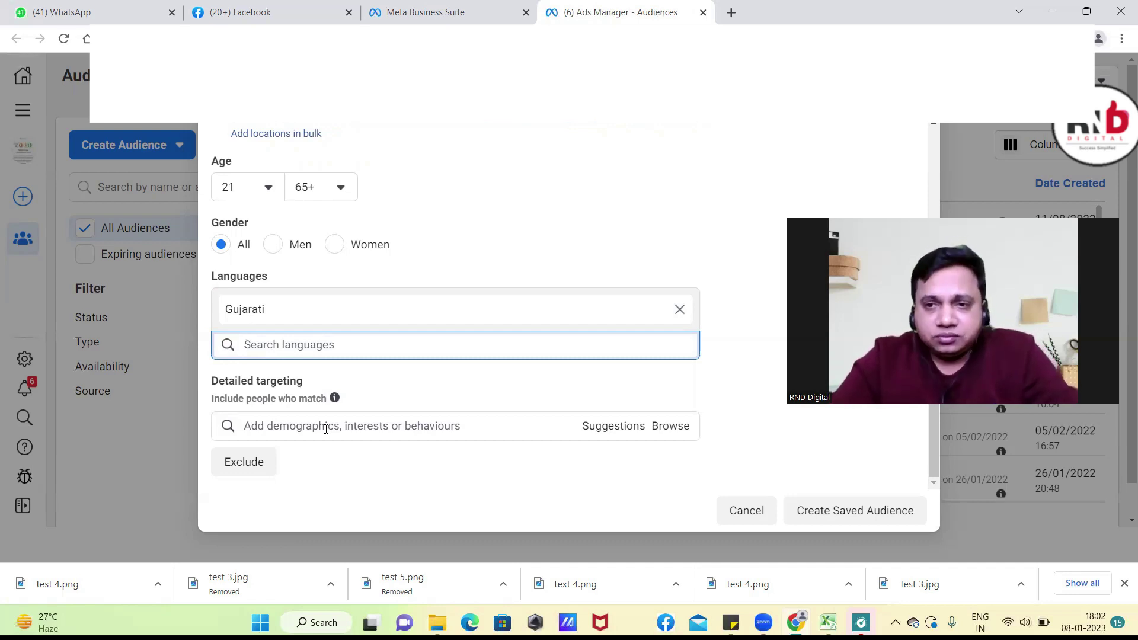
pyautogui.click(325, 429)
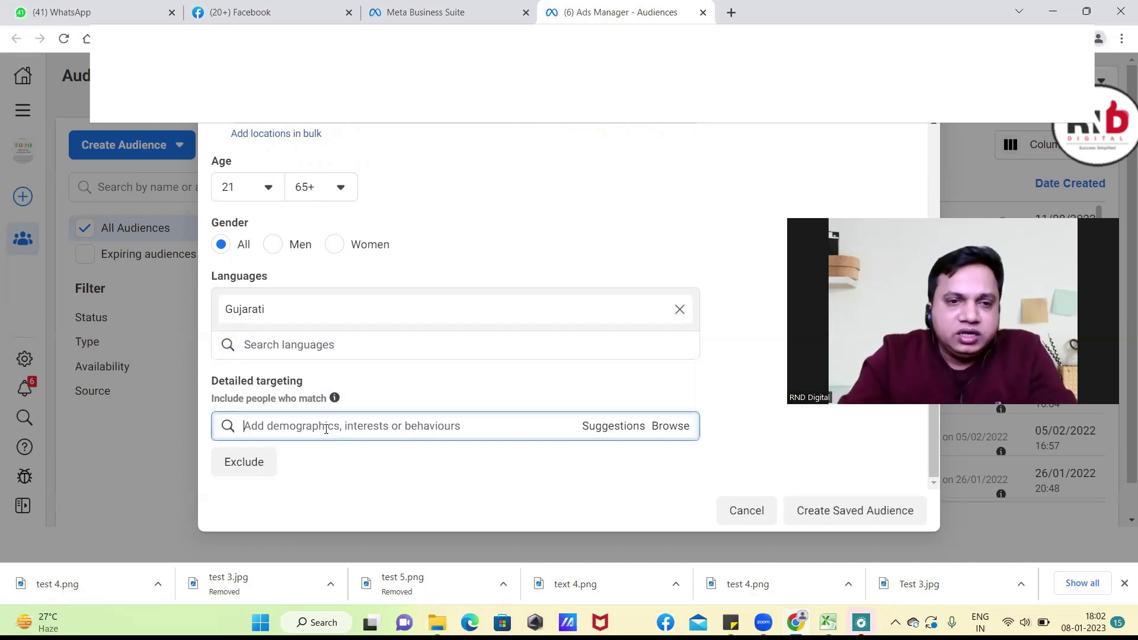
pyautogui.write('wedding')
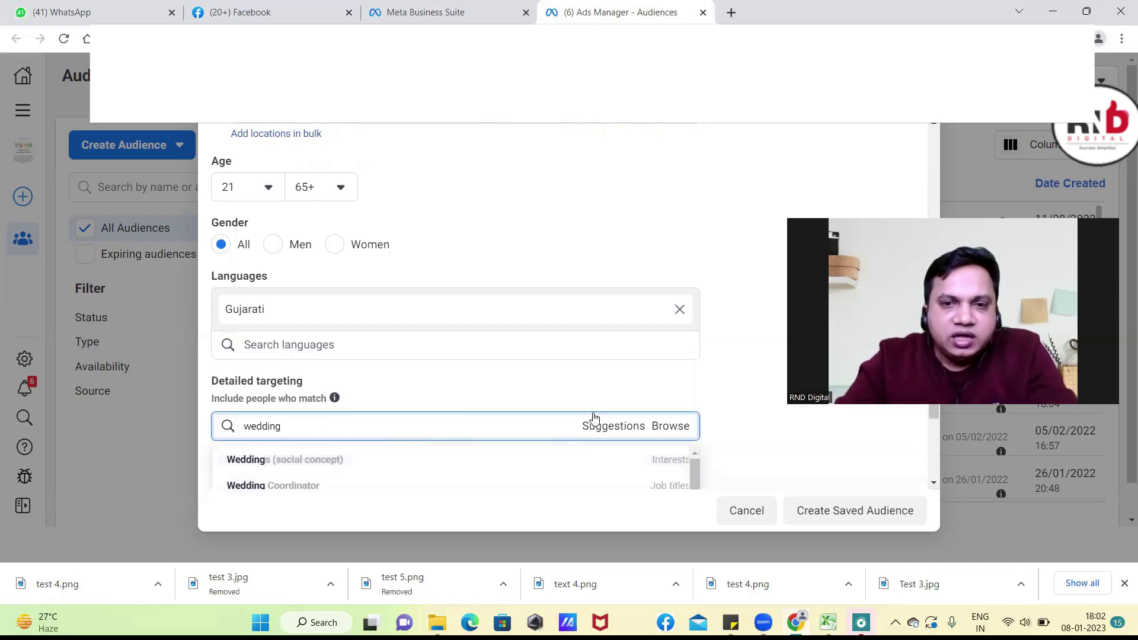
pyautogui.scroll(-5, 427, 431)
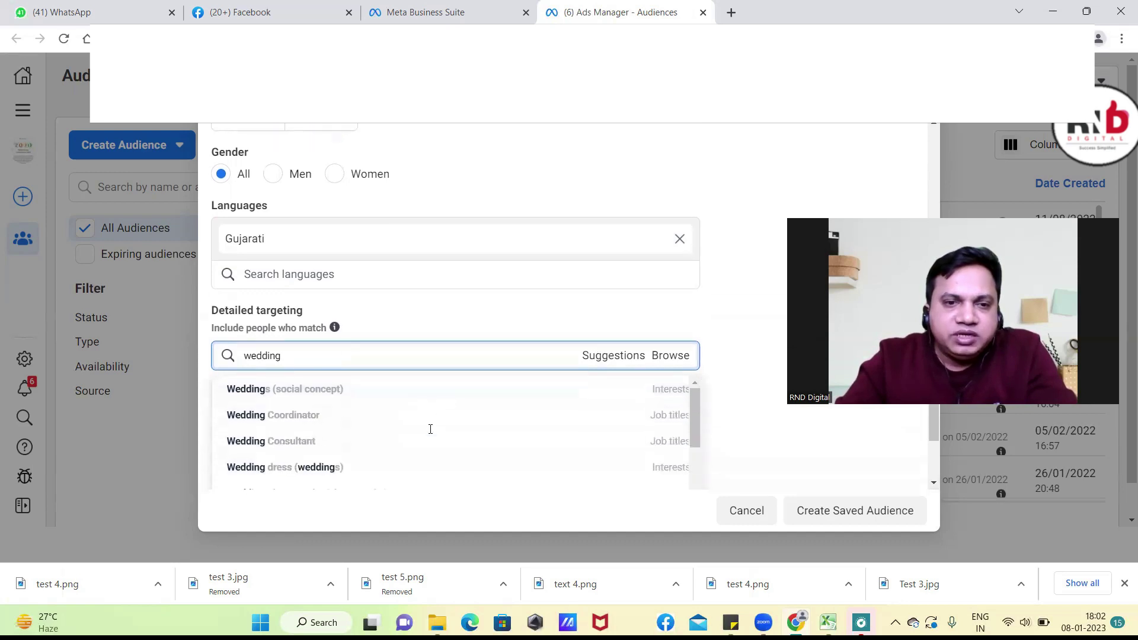
pyautogui.scroll(-1, 391, 402)
pyautogui.scroll(3, 355, 377)
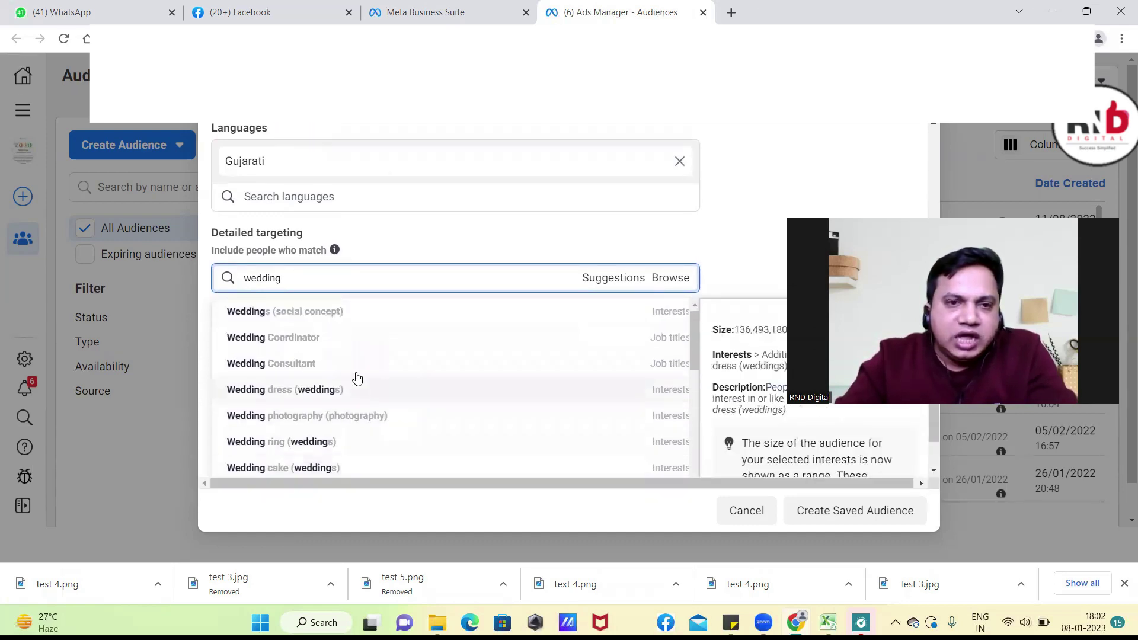
pyautogui.click(270, 340)
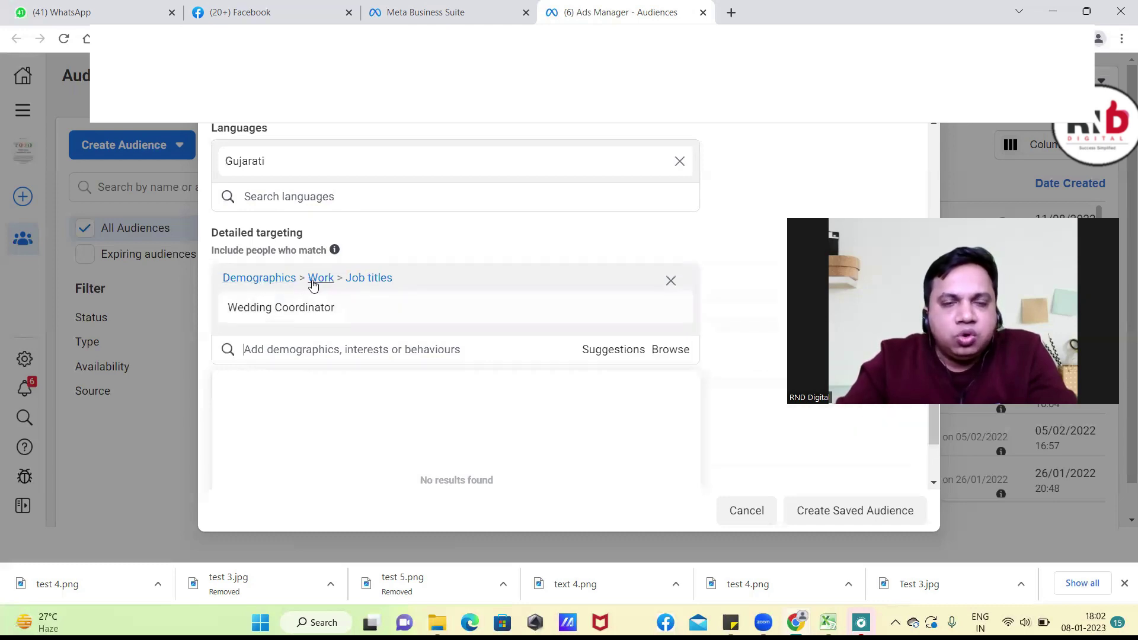
pyautogui.moveTo(304, 313)
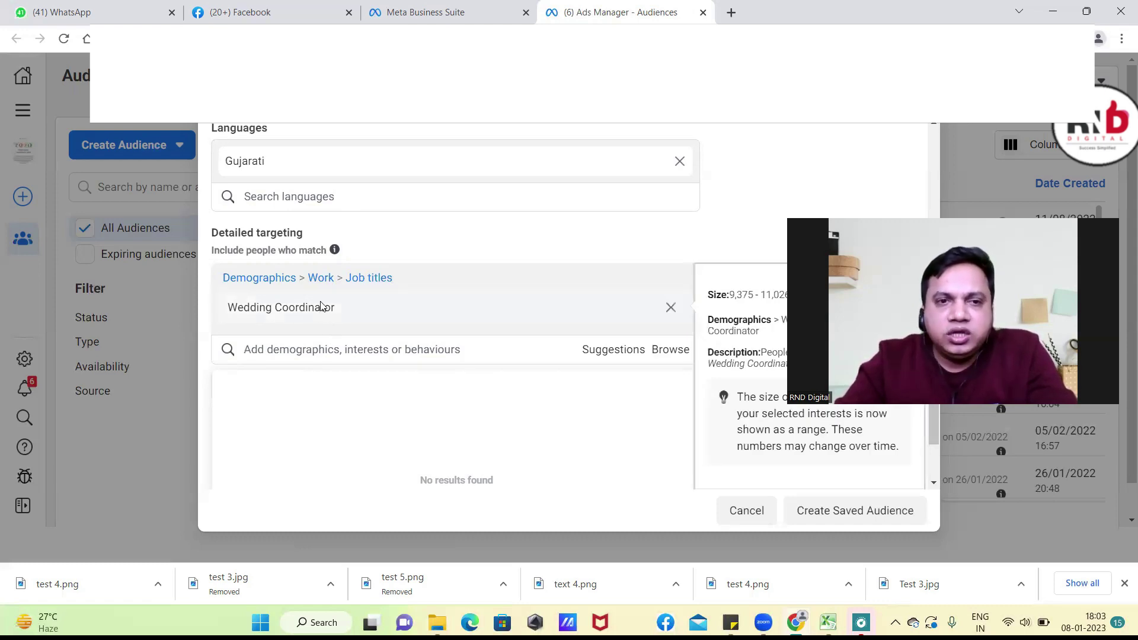
# Search detailed targeting for "wedding" again, include the interest Wedding photography (photography), and review the two included criteria
pyautogui.click(324, 349)
pyautogui.write('wedding')
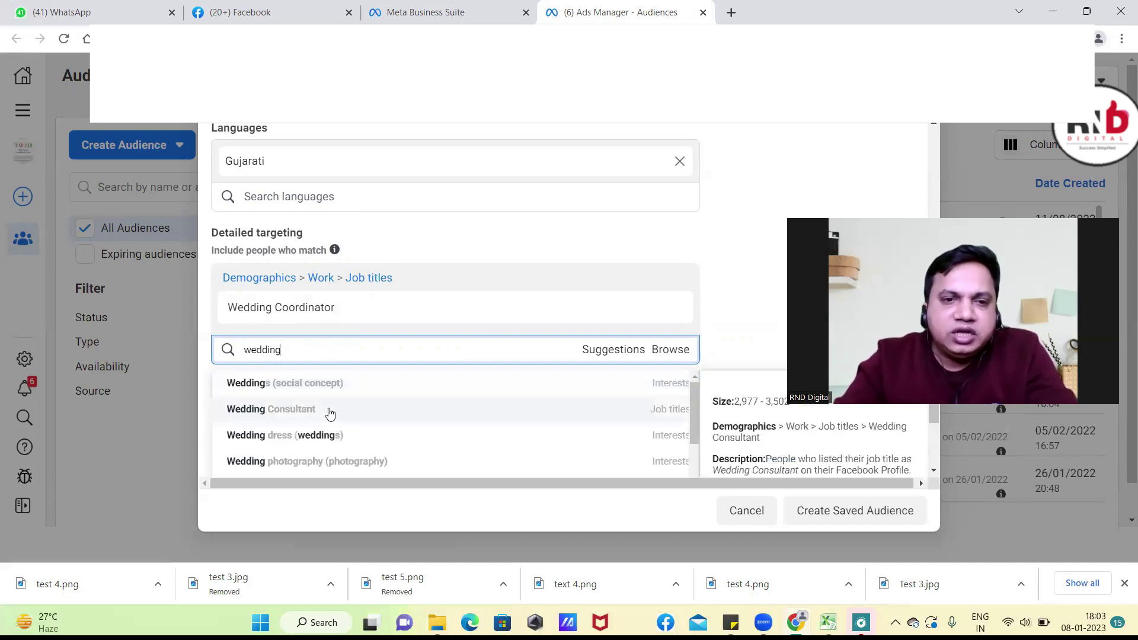
pyautogui.click(288, 463)
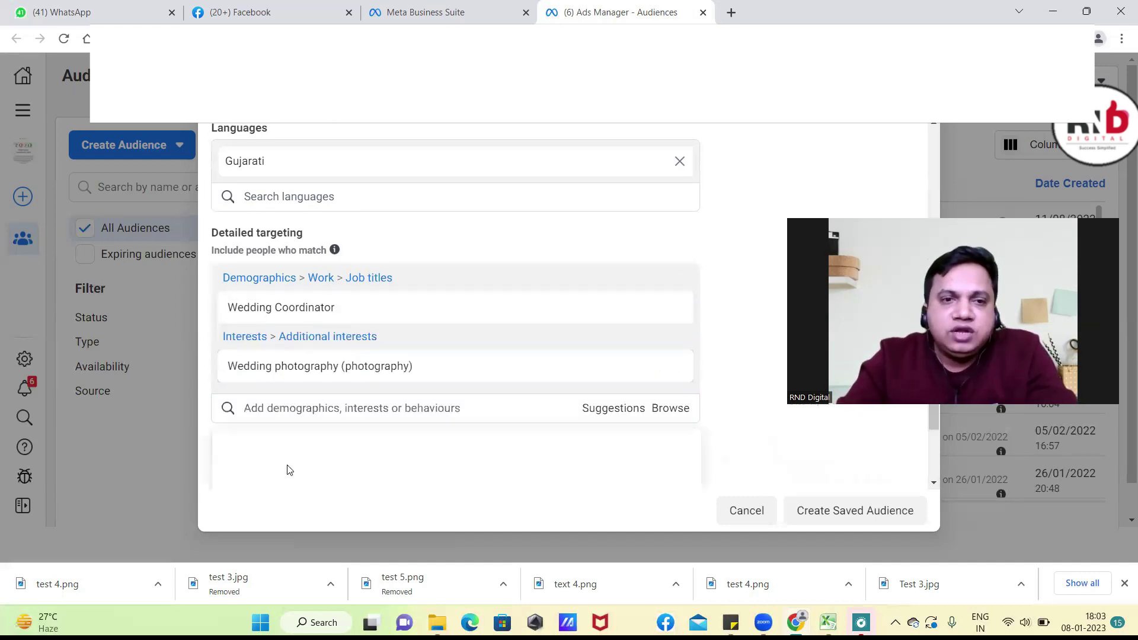
pyautogui.moveTo(262, 373)
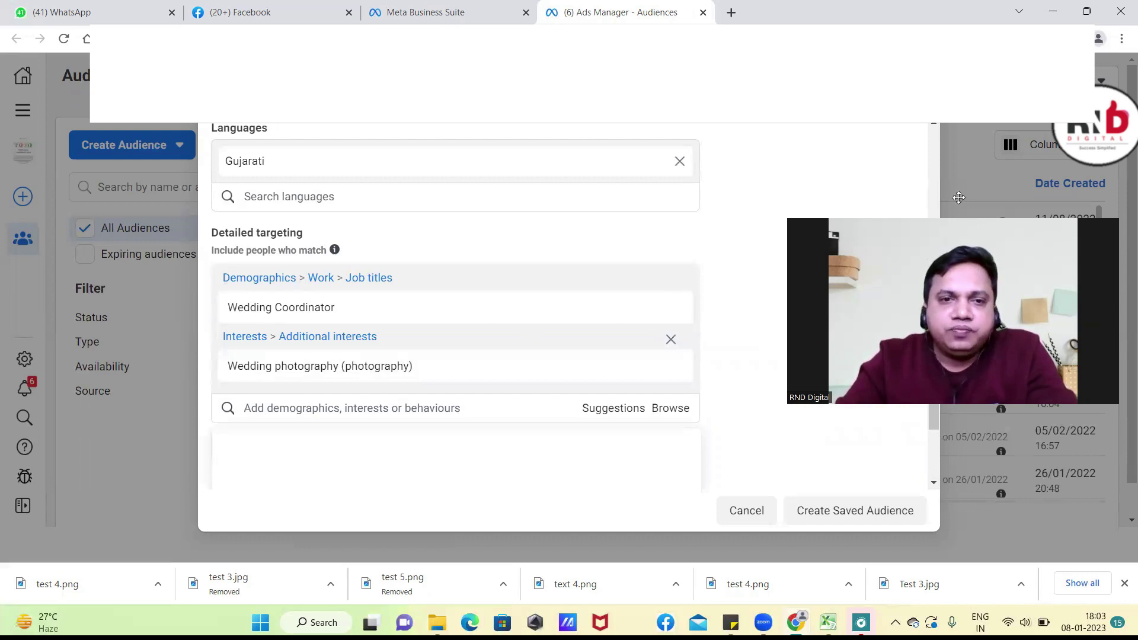
pyautogui.moveTo(310, 314)
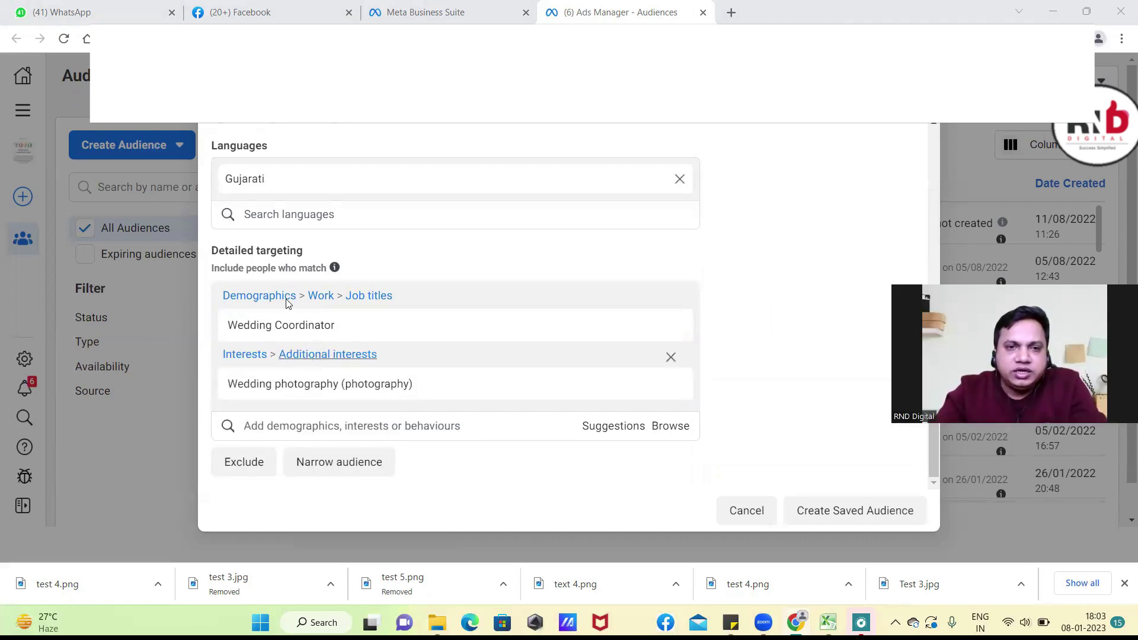
pyautogui.scroll(-1, 288, 298)
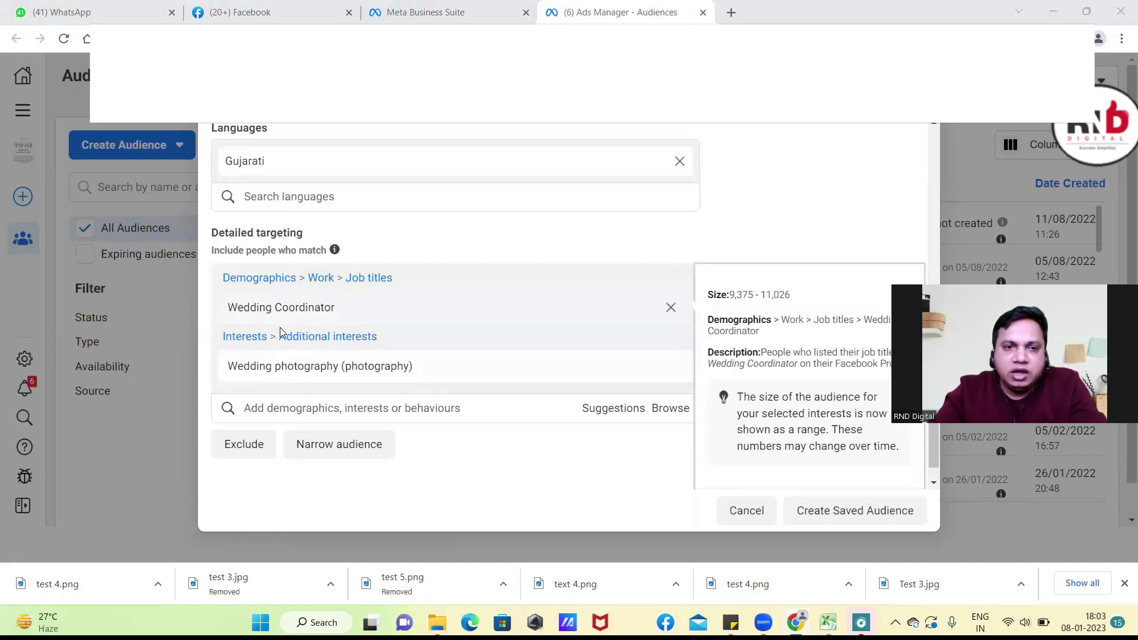
pyautogui.scroll(1, 281, 347)
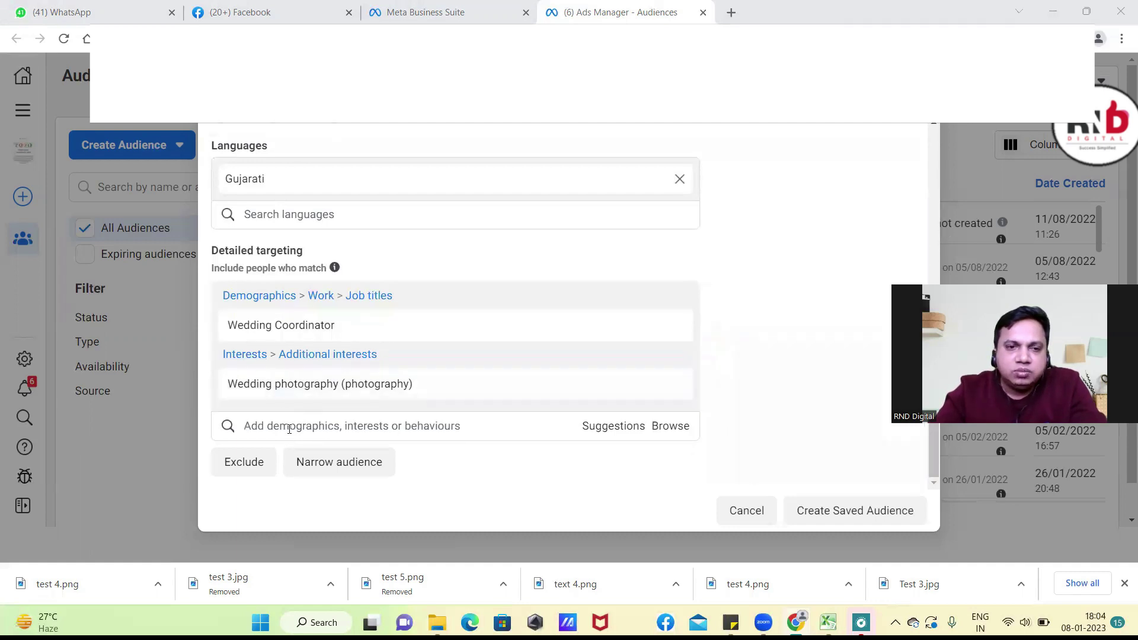
# Look through the "wedding" targeting suggestions and include the interest Wedding dress (weddings)
pyautogui.click(289, 428)
pyautogui.write('wedding')
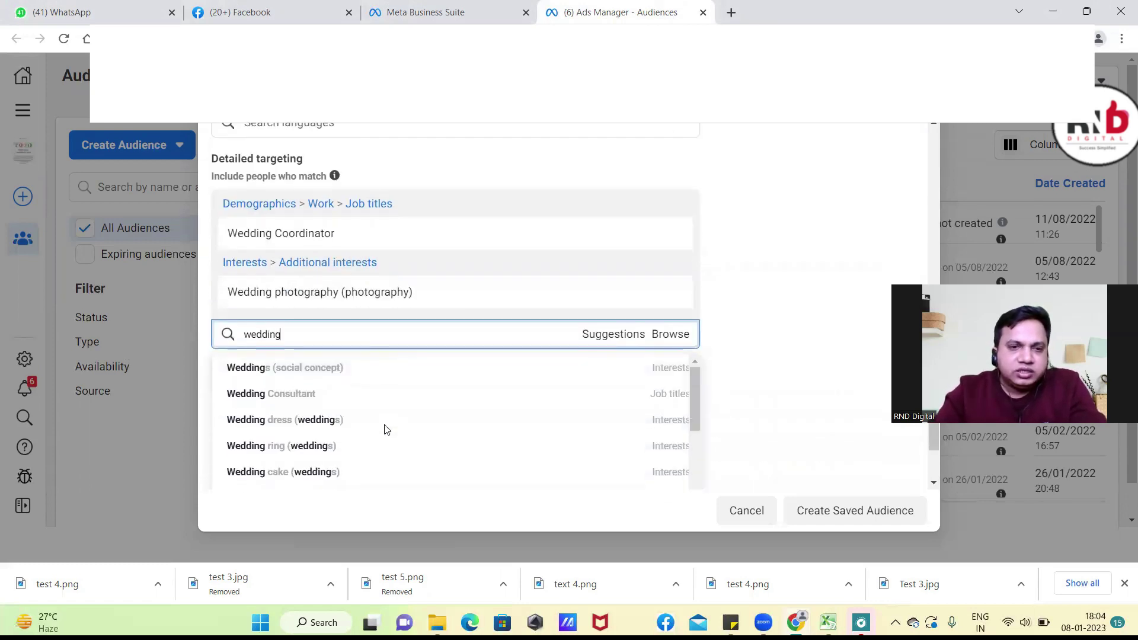
pyautogui.scroll(-2, 401, 418)
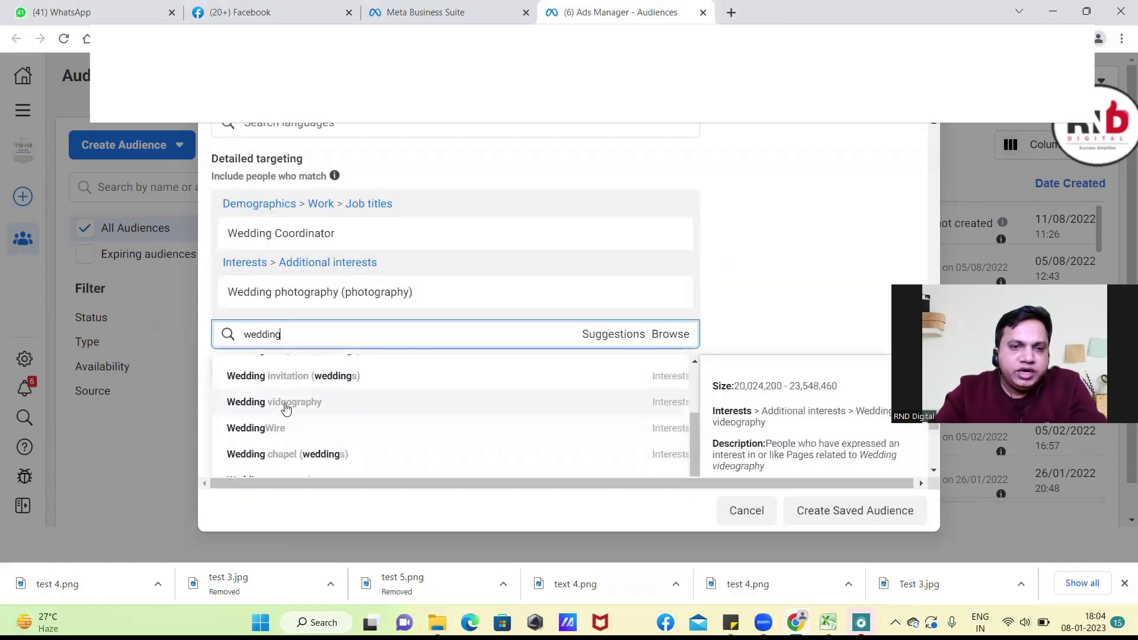
pyautogui.scroll(2, 285, 415)
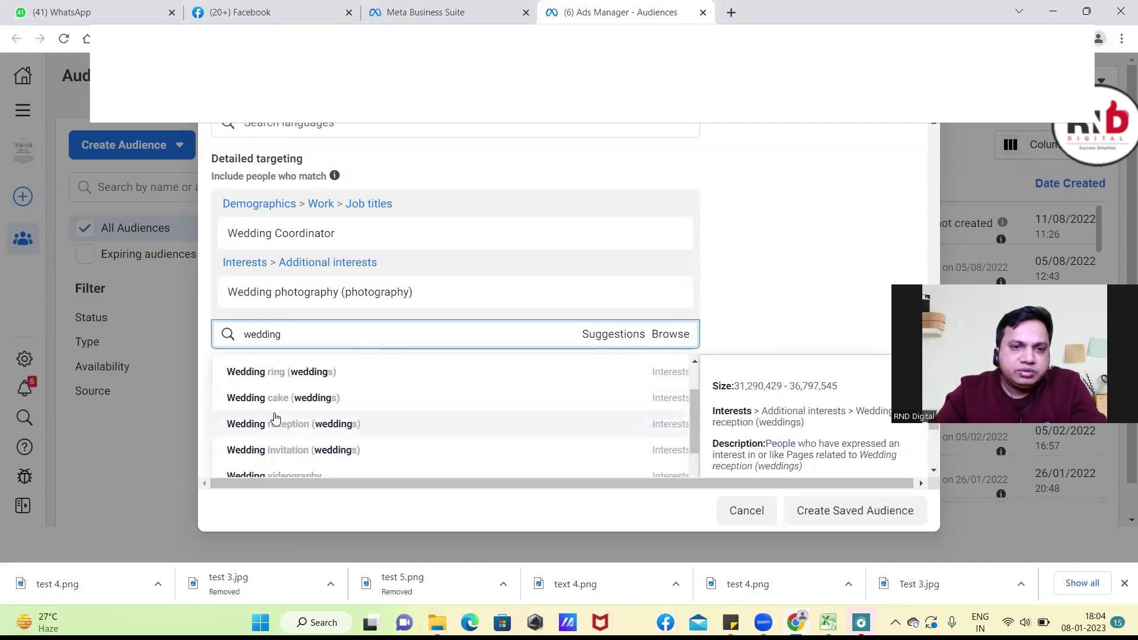
pyautogui.scroll(2, 276, 411)
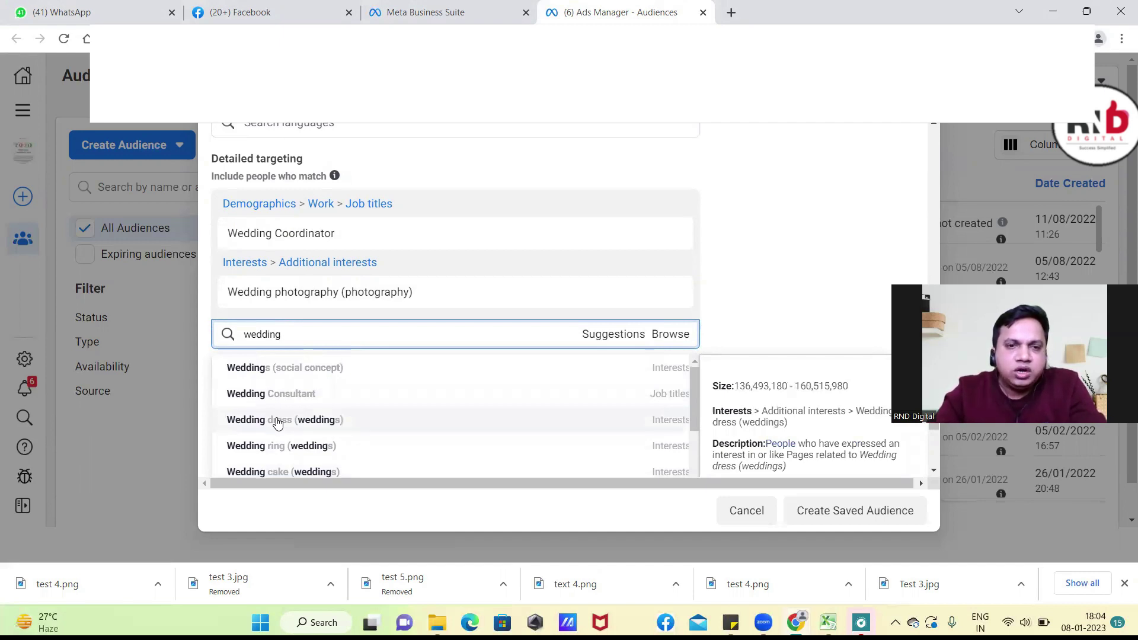
pyautogui.click(258, 428)
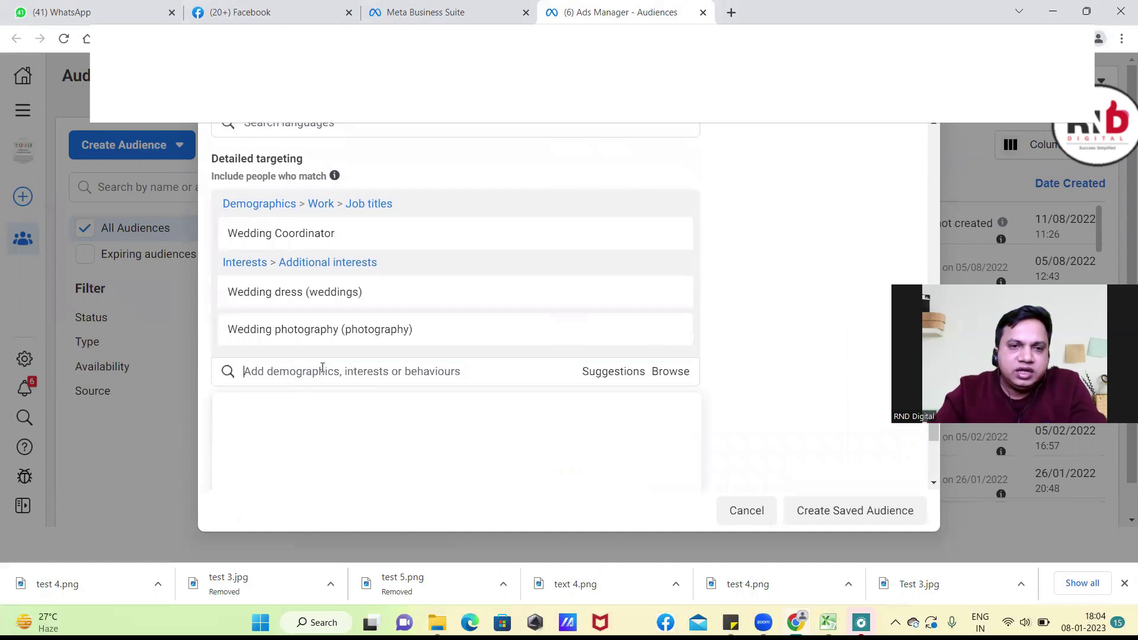
# Search for "wedding" once more and include the interest Wedding ring (weddings) in the detailed targeting
pyautogui.moveTo(280, 300)
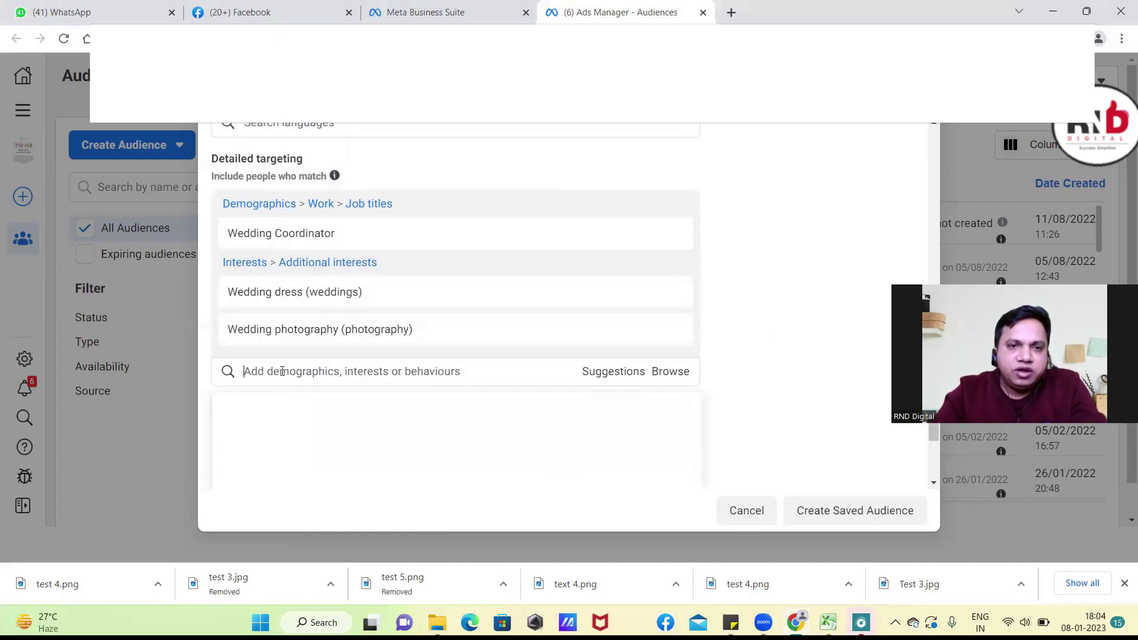
pyautogui.write('wedding')
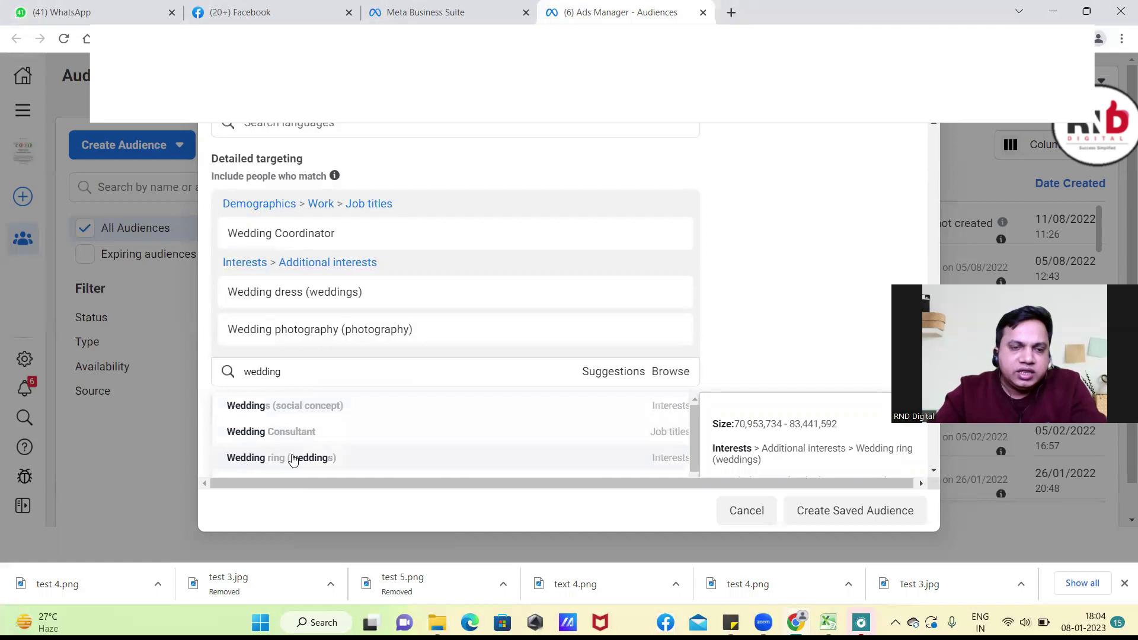
pyautogui.click(295, 460)
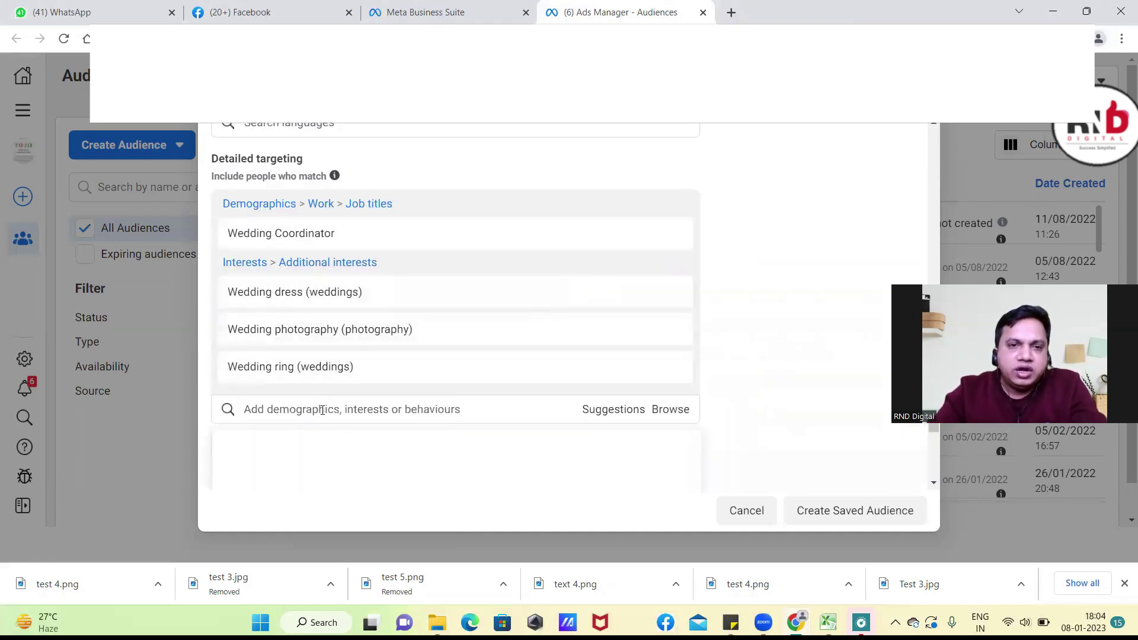
# Search the detailed targeting for "wedding" and look through the full list of suggested interests and job titles
pyautogui.moveTo(339, 180)
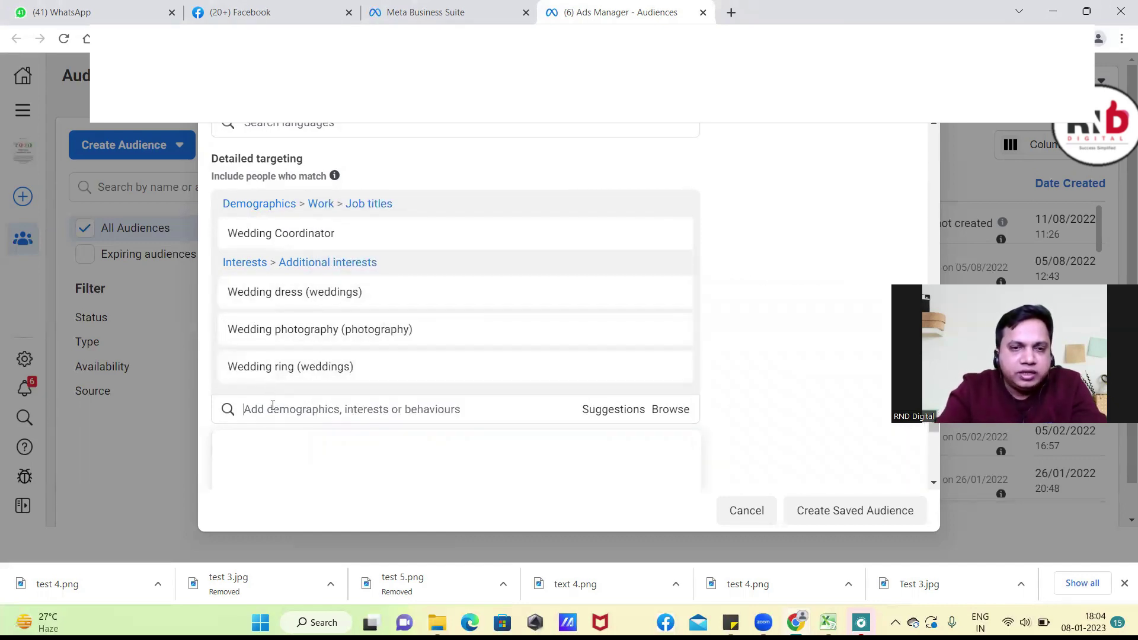
pyautogui.write('wedding')
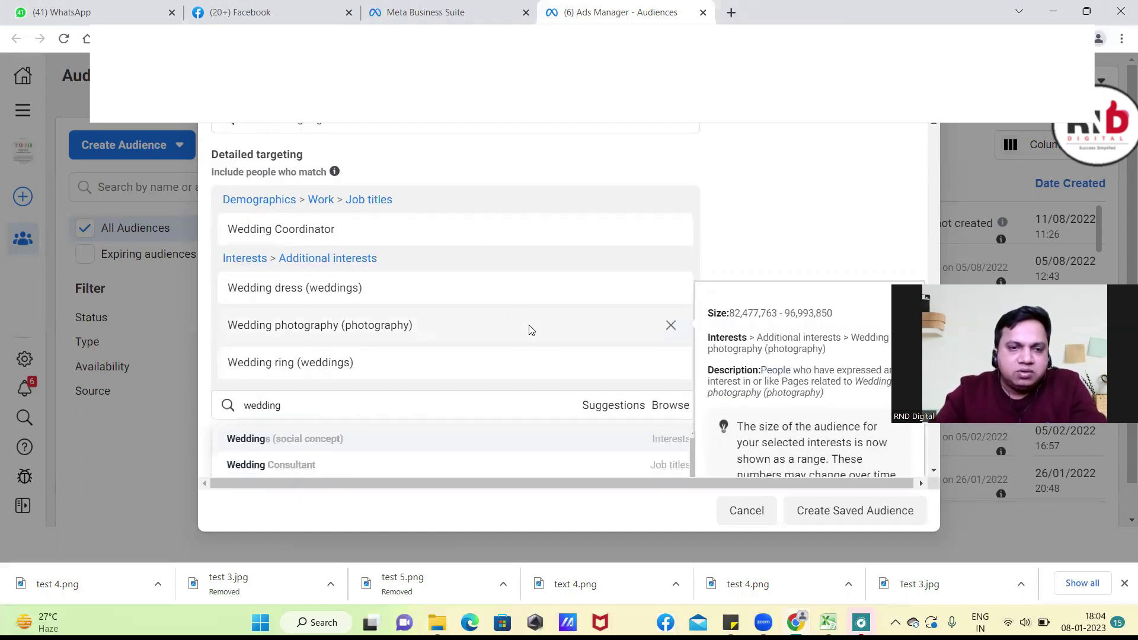
pyautogui.scroll(-3, 531, 326)
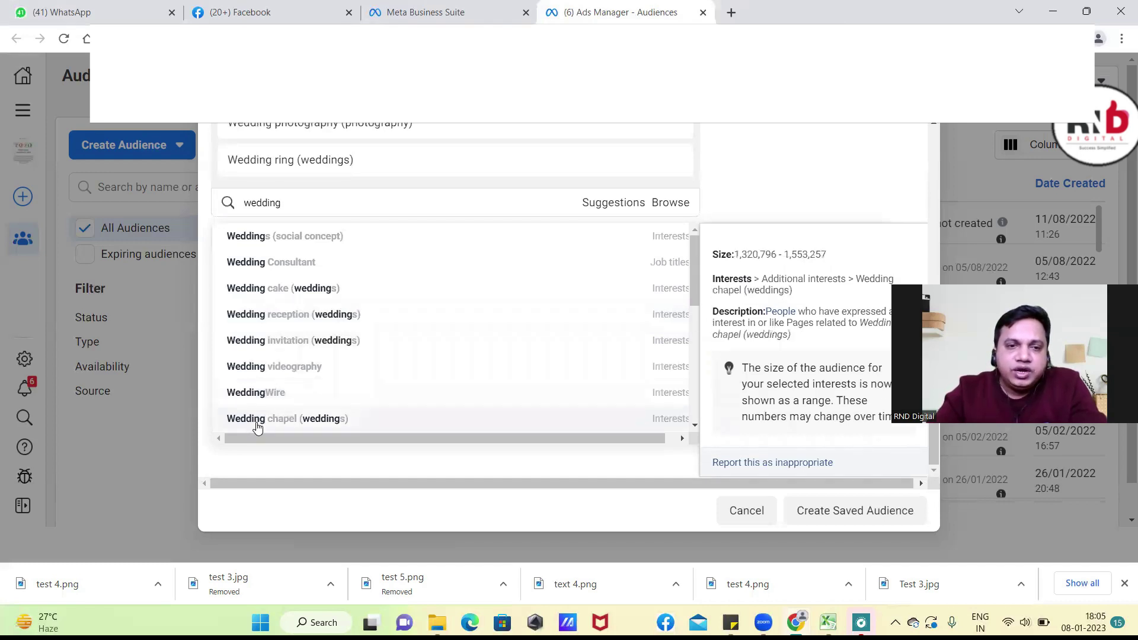
pyautogui.scroll(-1, 283, 419)
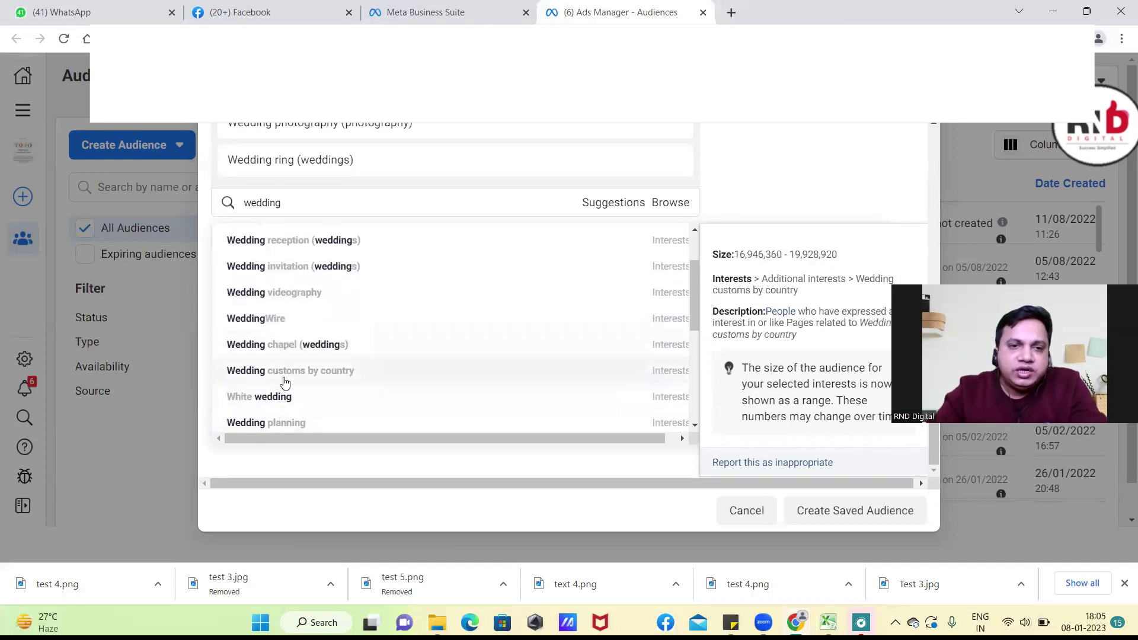
pyautogui.scroll(-1, 282, 398)
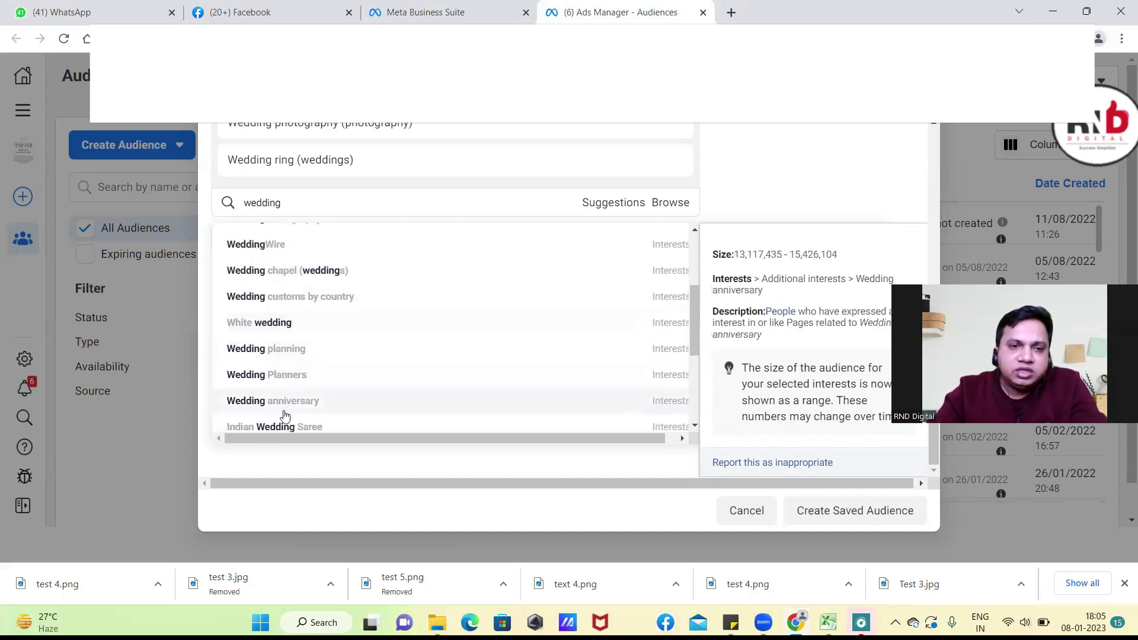
pyautogui.scroll(-1, 284, 400)
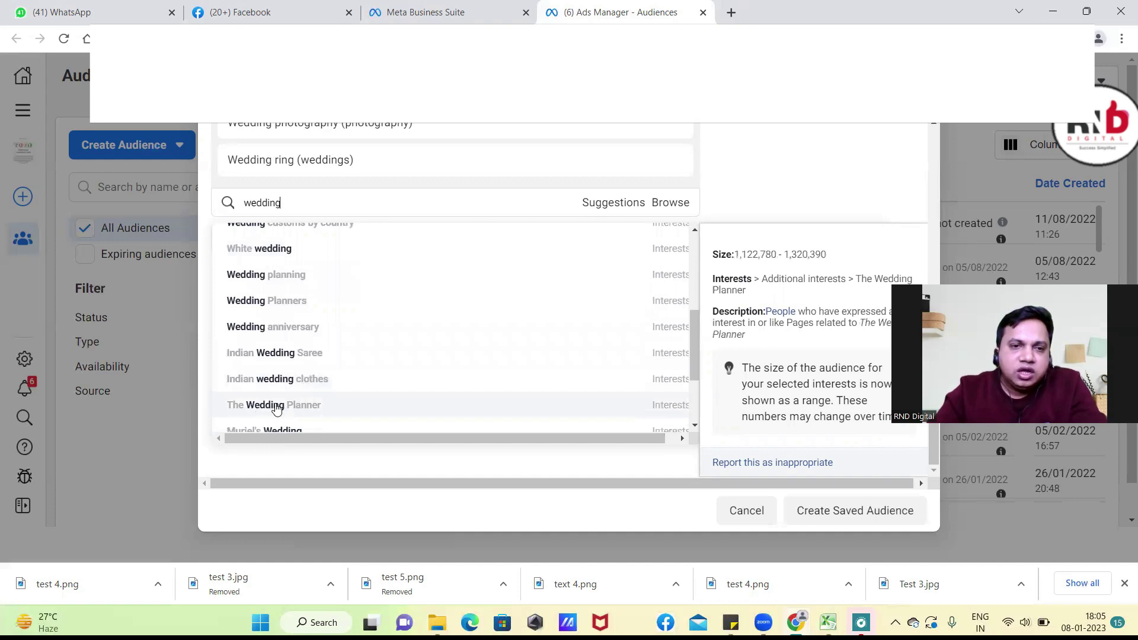
pyautogui.scroll(-1, 282, 407)
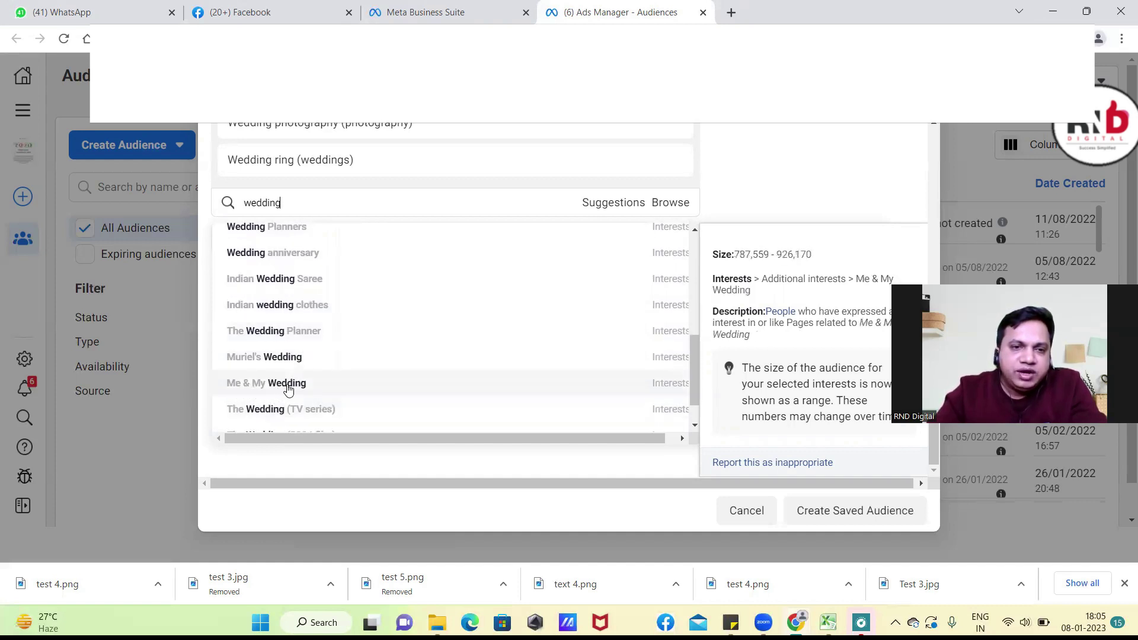
pyautogui.scroll(-1, 277, 391)
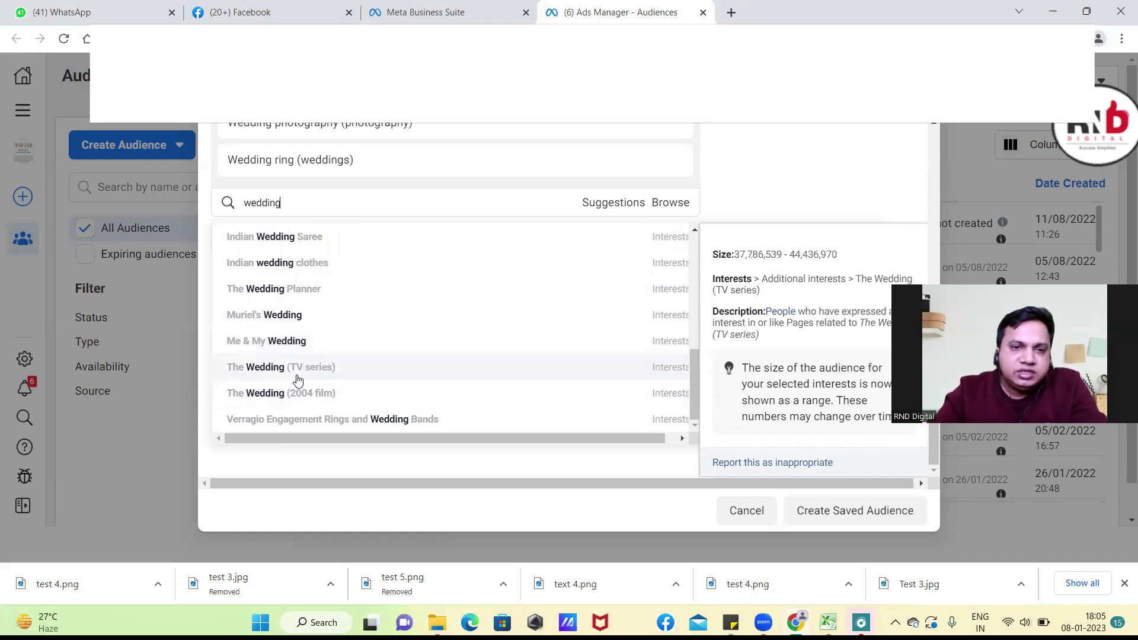
pyautogui.scroll(1, 278, 377)
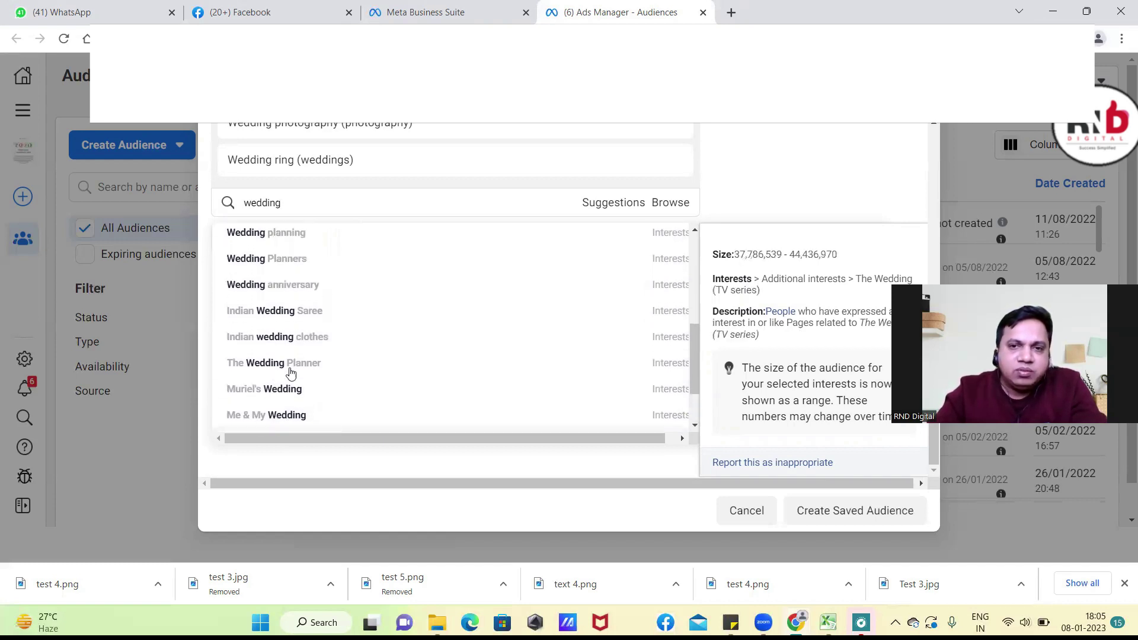
pyautogui.scroll(-1, 668, 380)
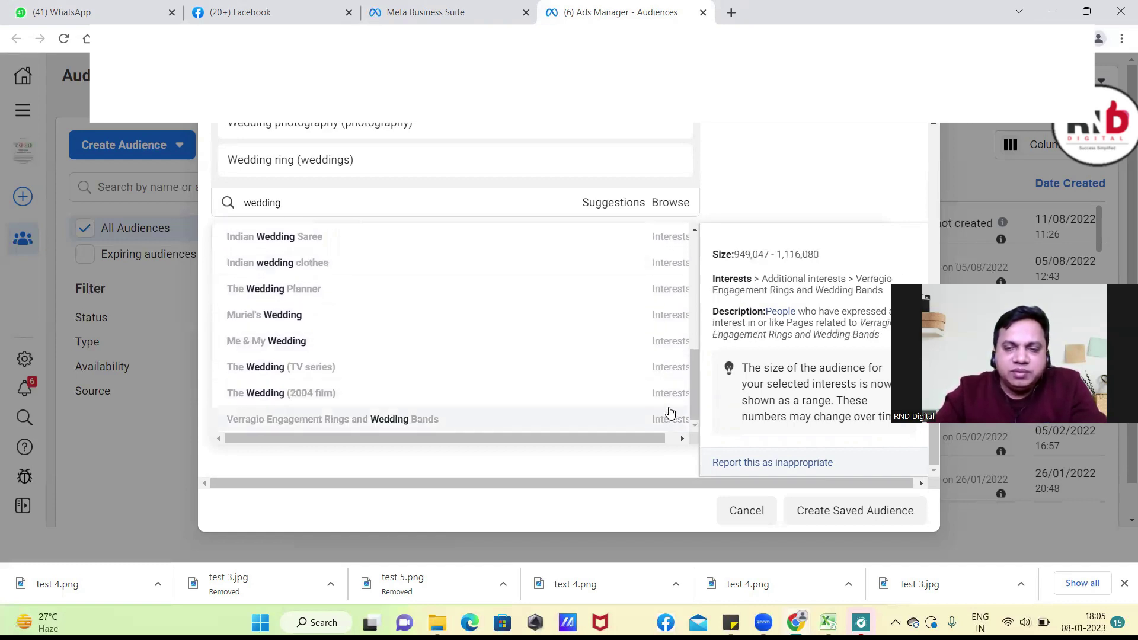
pyautogui.scroll(10, 673, 350)
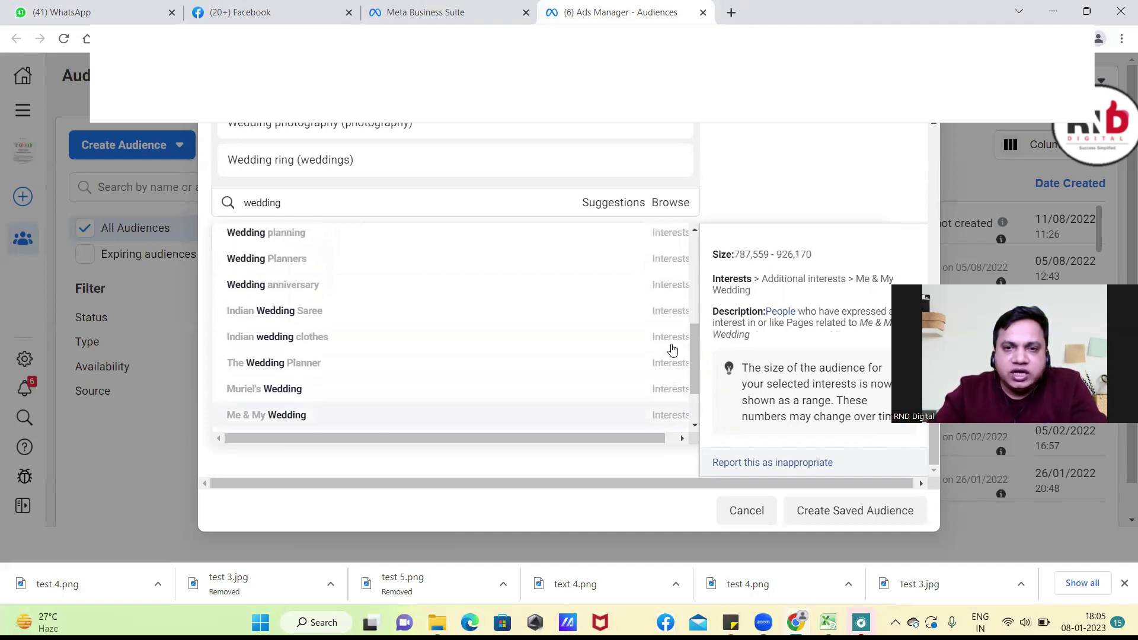
pyautogui.scroll(3, 674, 349)
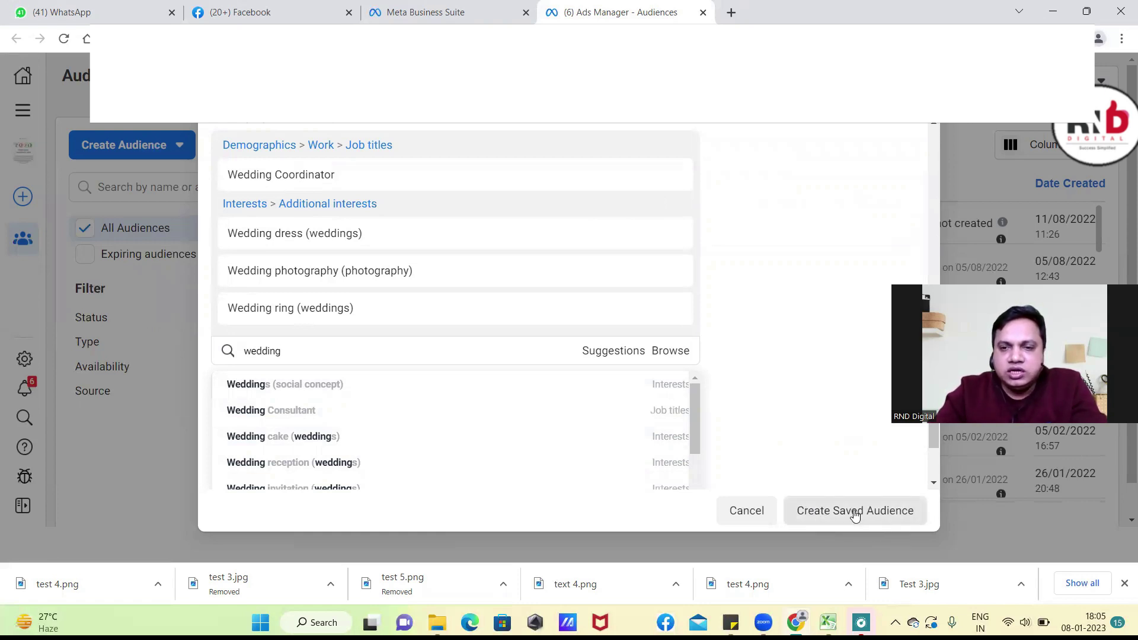
# Create the saved audience with the chosen wedding targeting and reload the audience list
pyautogui.press('Escape')
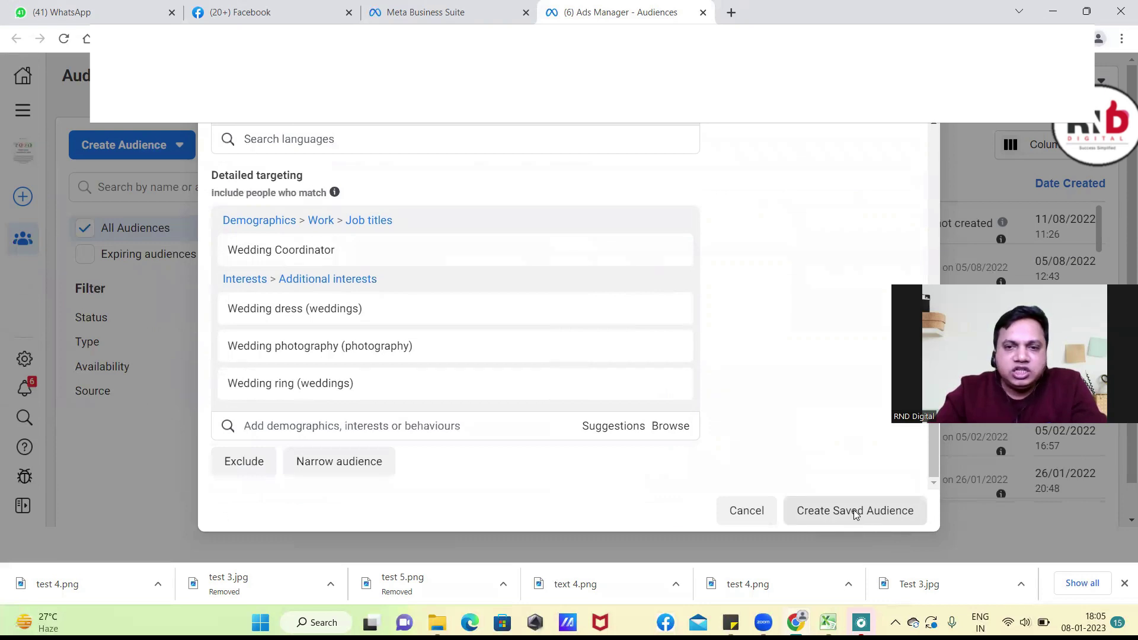
pyautogui.click(855, 512)
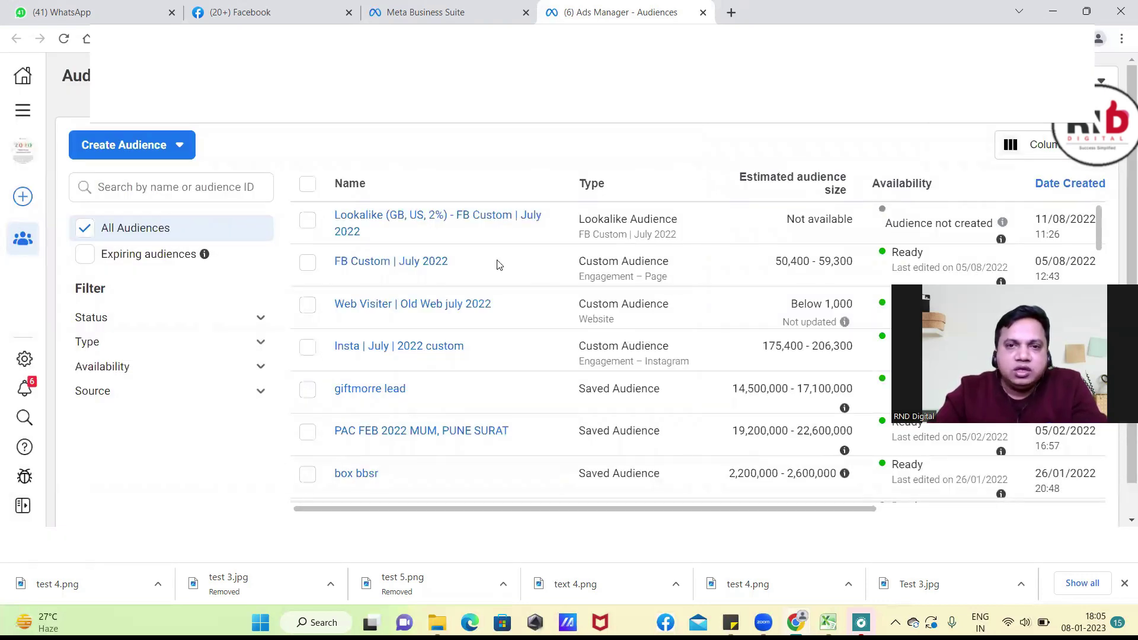
pyautogui.click(65, 42)
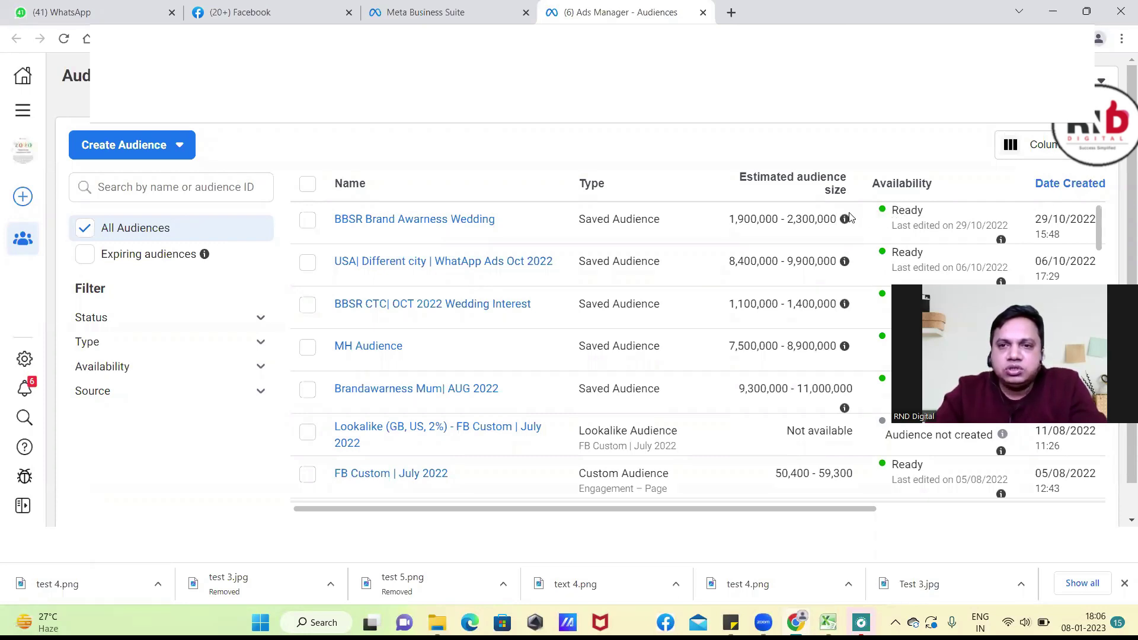
# Look through the audience list for the newly saved audience
pyautogui.moveTo(846, 220)
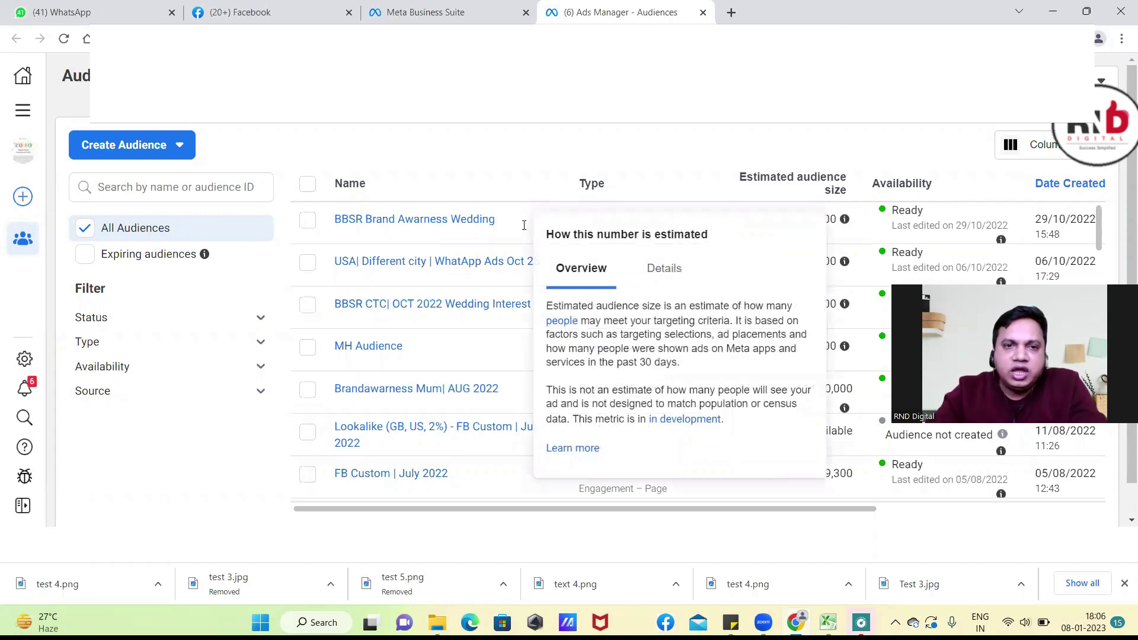
pyautogui.click(307, 222)
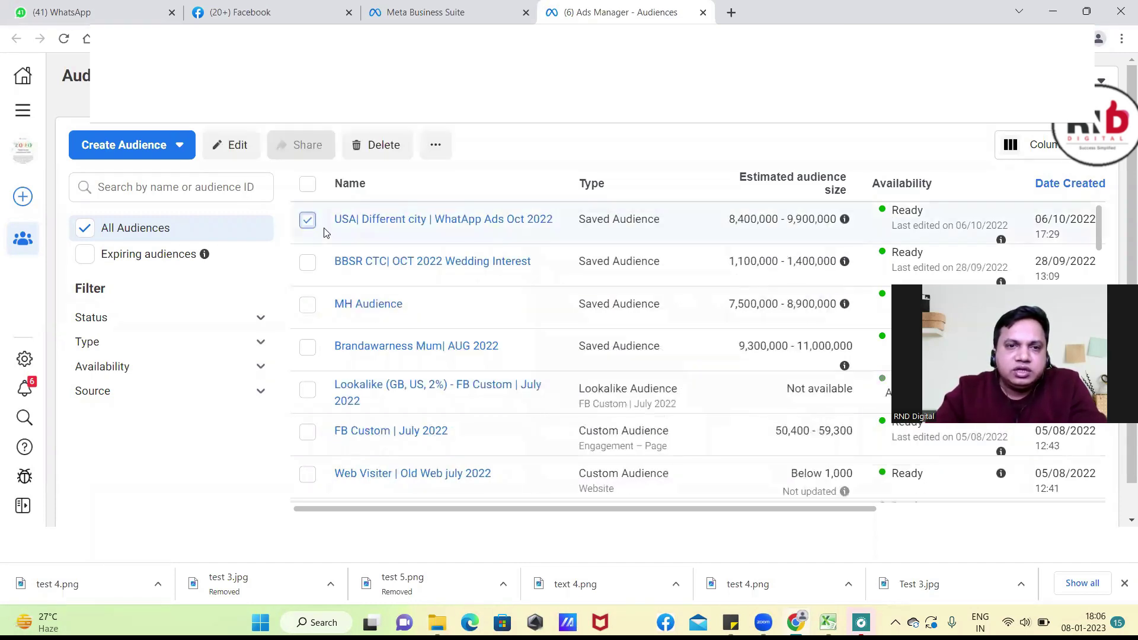
pyautogui.click(309, 221)
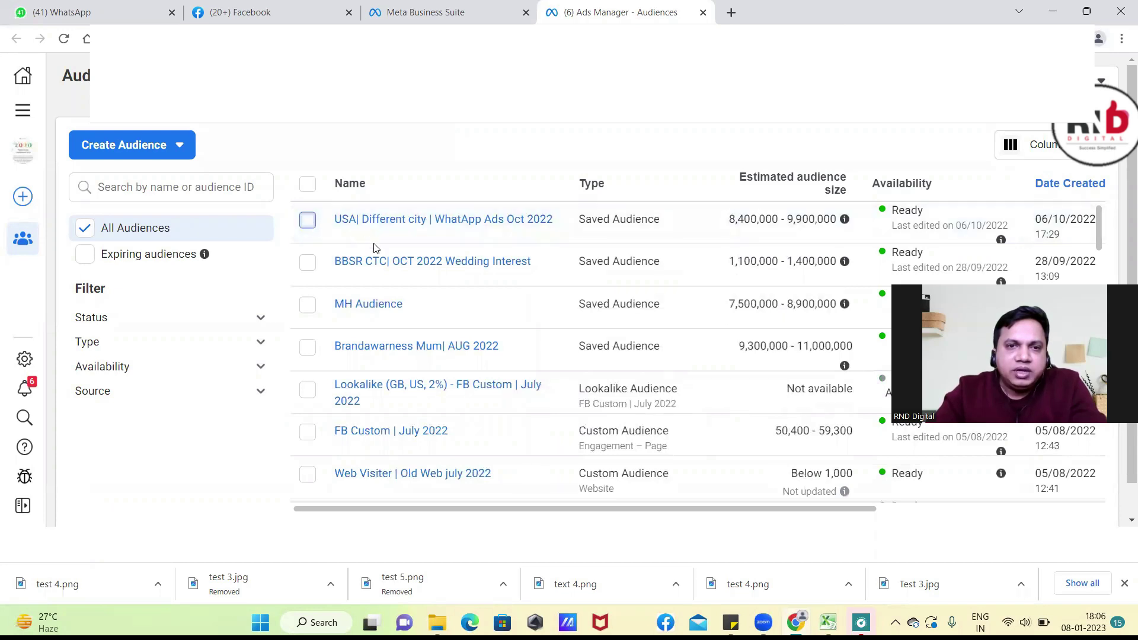
pyautogui.moveTo(452, 318)
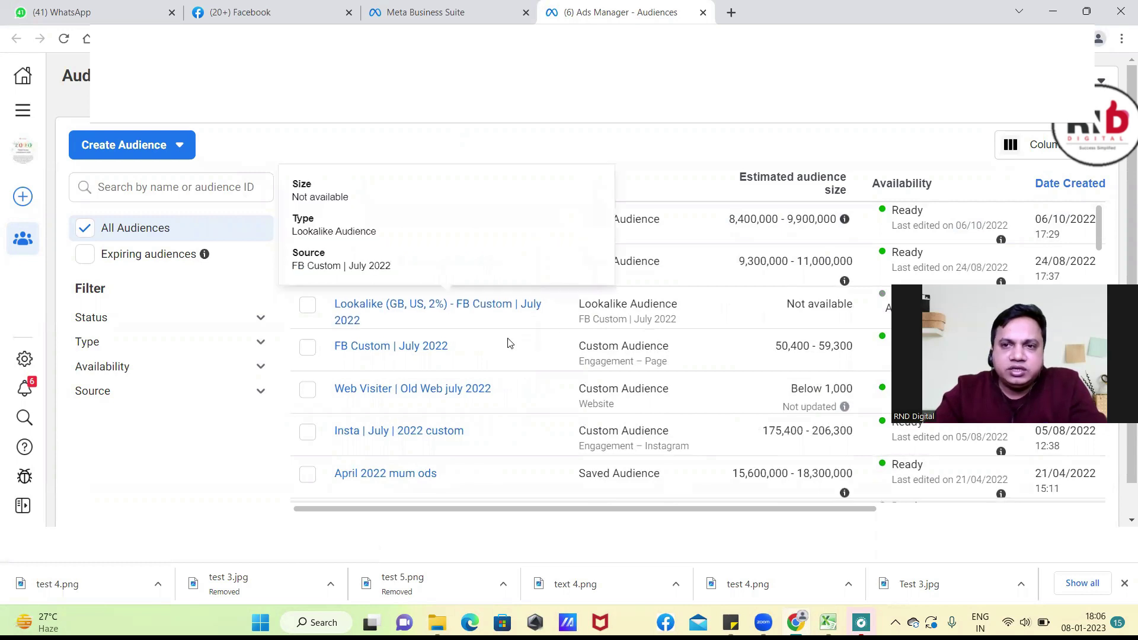
pyautogui.scroll(-5, 509, 349)
pyautogui.scroll(-5, 508, 349)
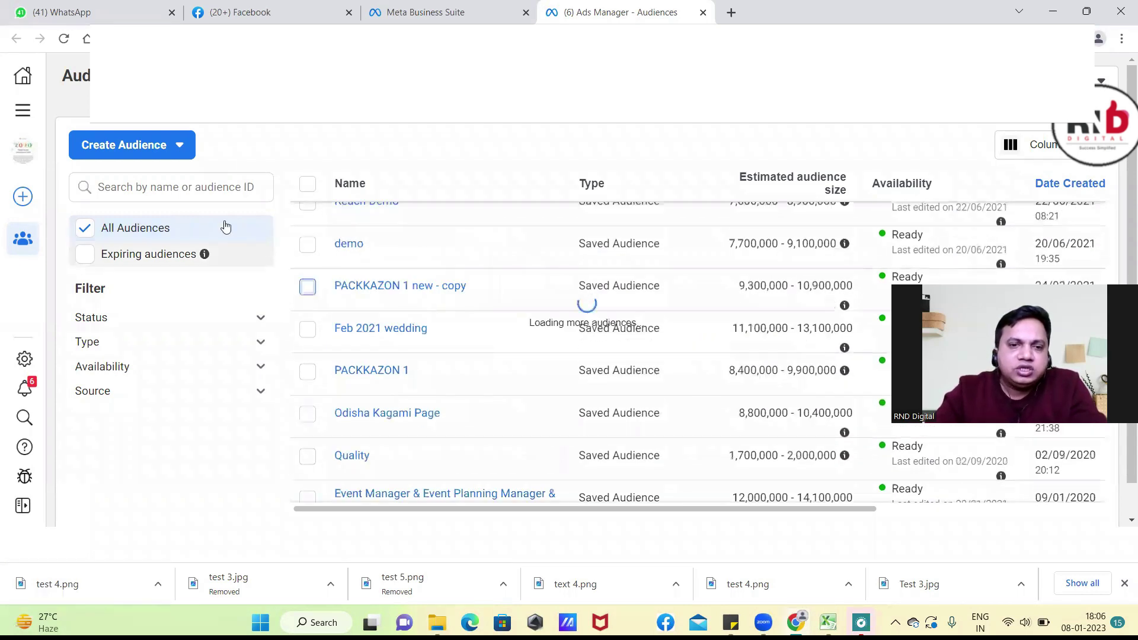
# Reload the audience list and select the audience India | Jan | Saved Aud | Demo to check its type and additional actions
pyautogui.click(64, 39)
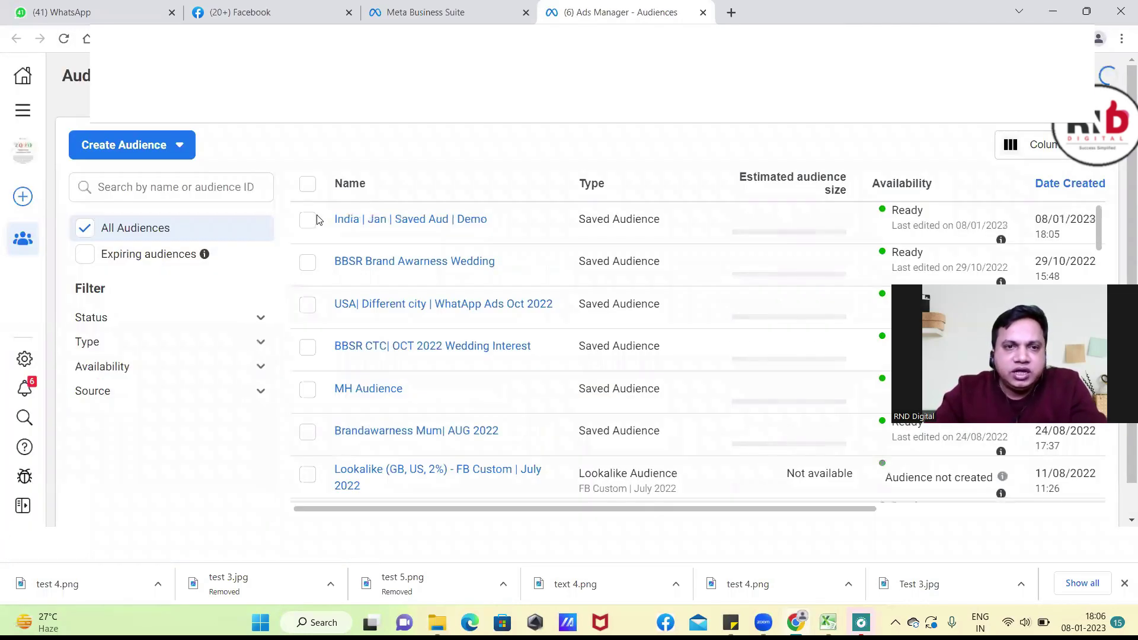
pyautogui.click(308, 220)
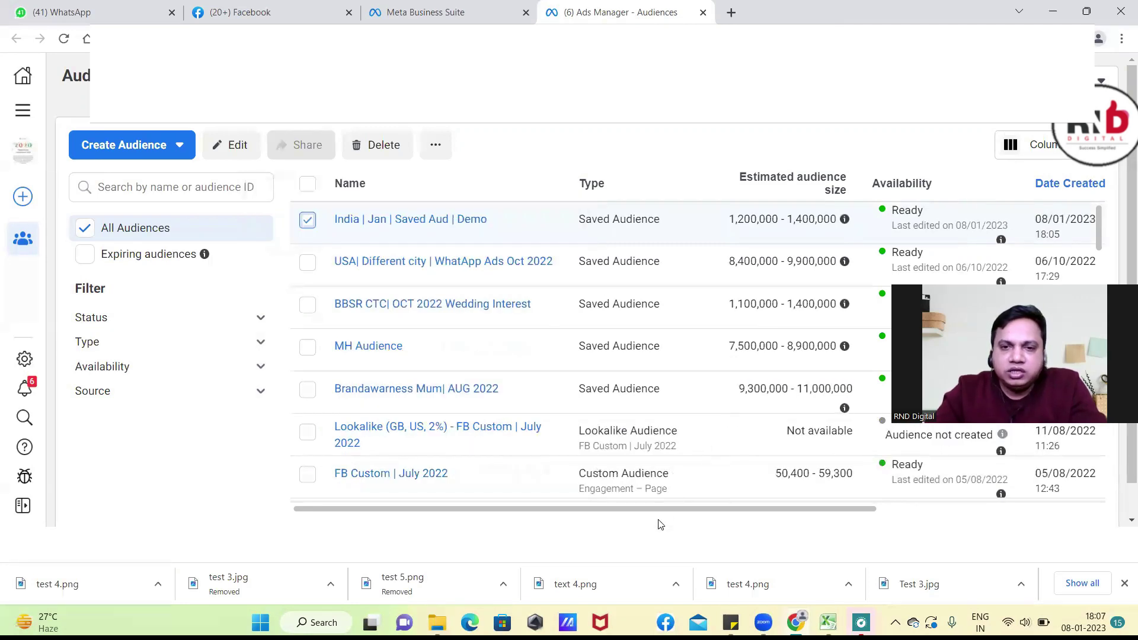
pyautogui.moveTo(666, 515); pyautogui.dragTo(755, 528)
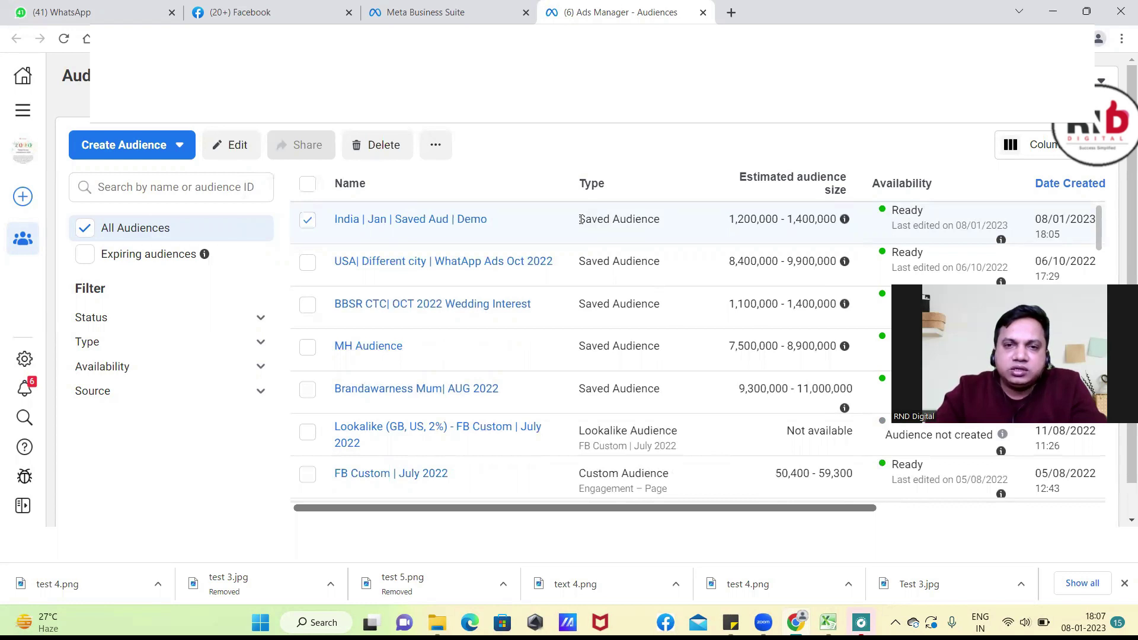
pyautogui.moveTo(579, 219); pyautogui.dragTo(656, 219)
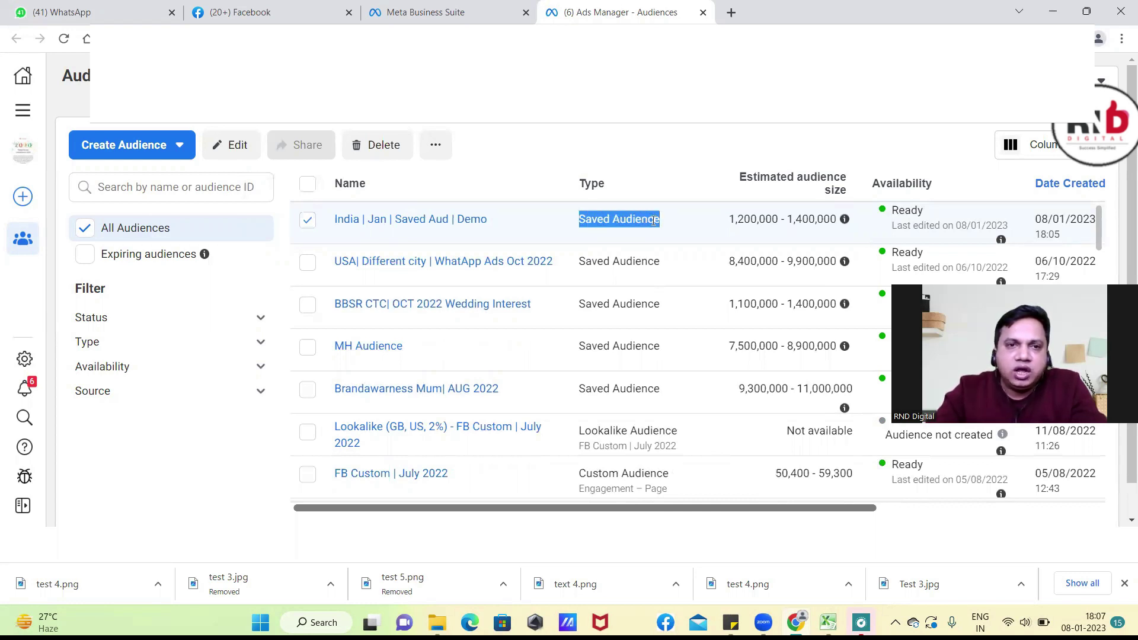
pyautogui.click(439, 150)
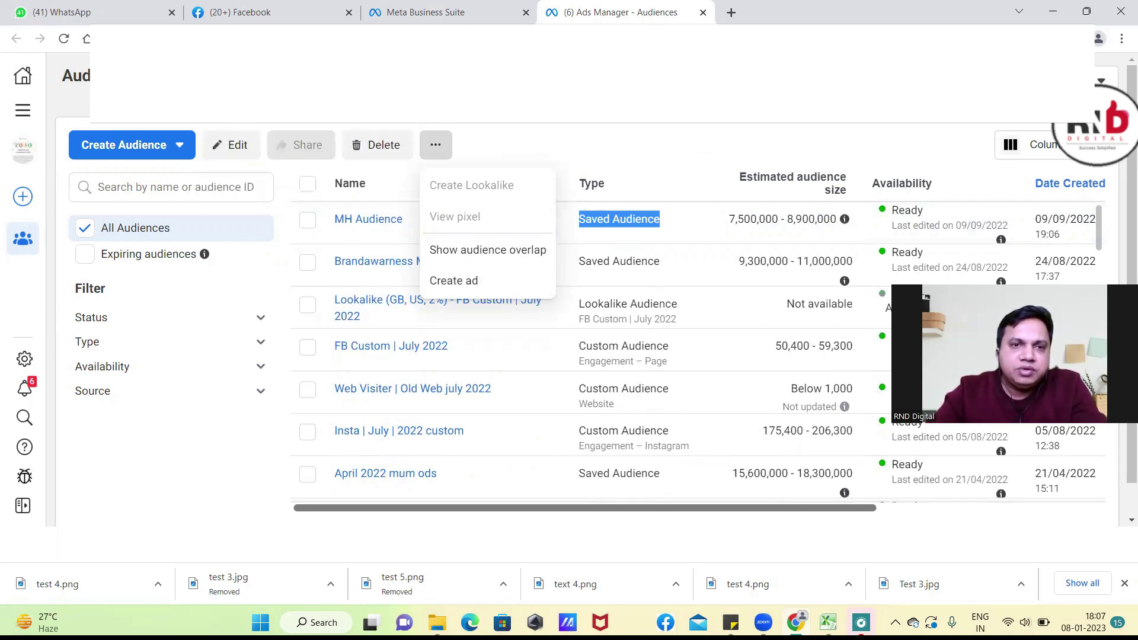
# Open the India | Jan | Saved Aud | Demo audience for editing, review its age, gender, language and detailed targeting, and close it unchanged
pyautogui.click(242, 155)
pyautogui.click(242, 152)
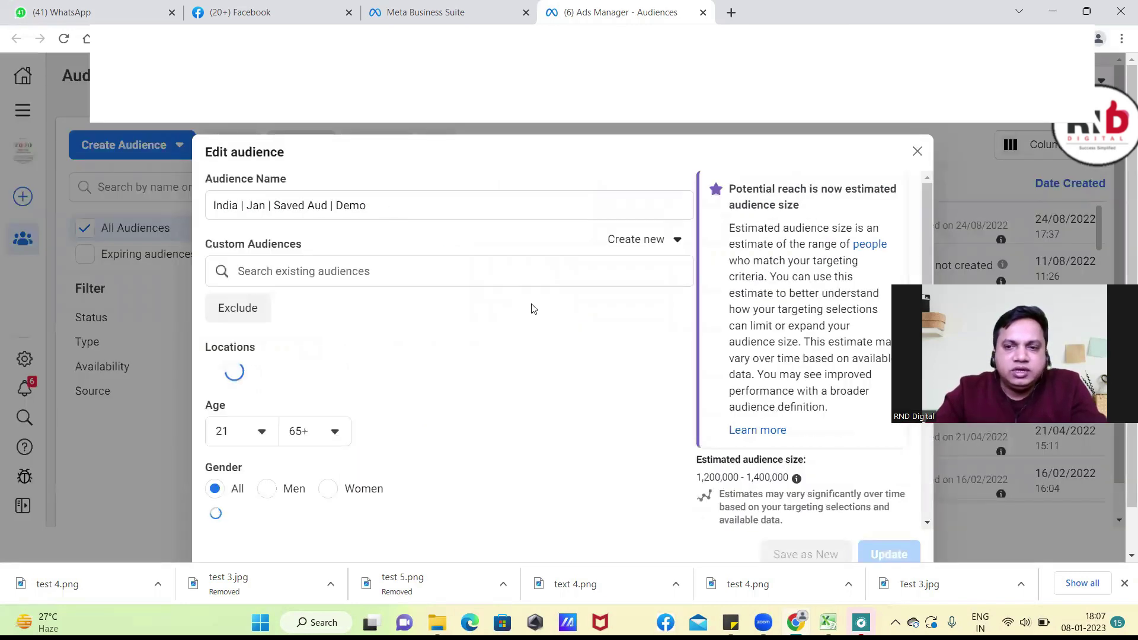
pyautogui.scroll(-10, 543, 354)
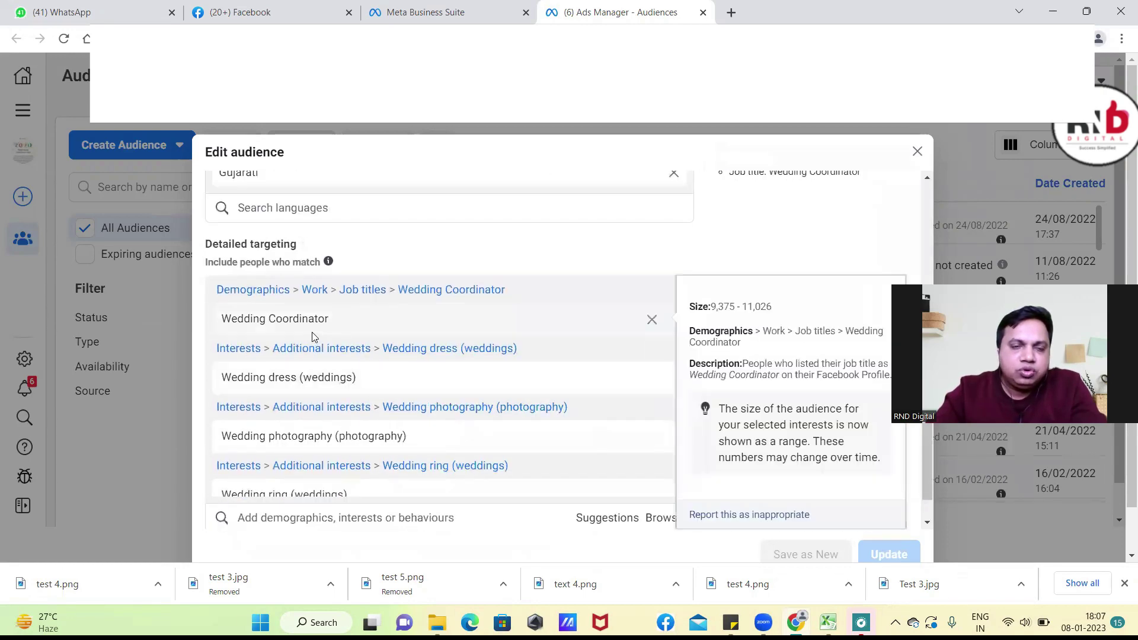
pyautogui.scroll(-1, 344, 403)
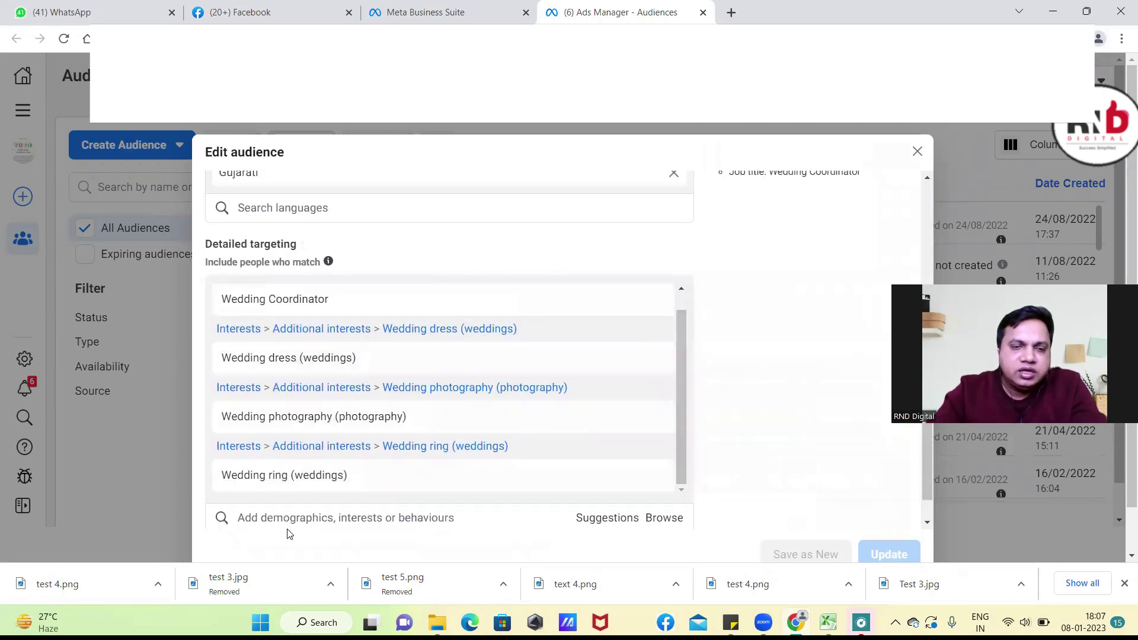
pyautogui.scroll(3, 286, 528)
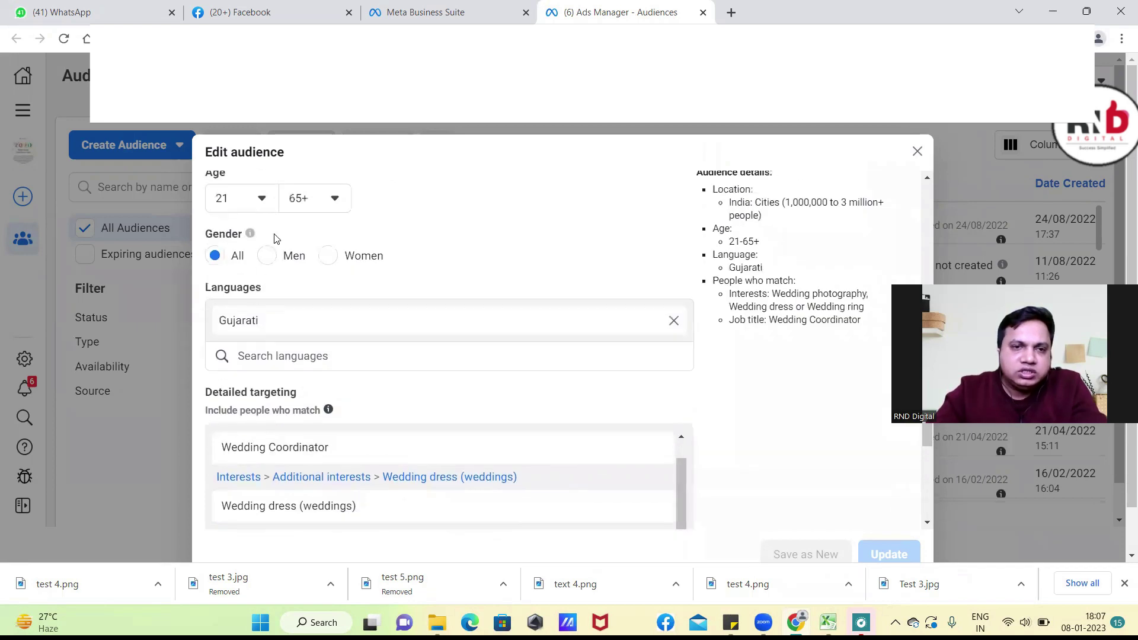
pyautogui.scroll(1, 291, 282)
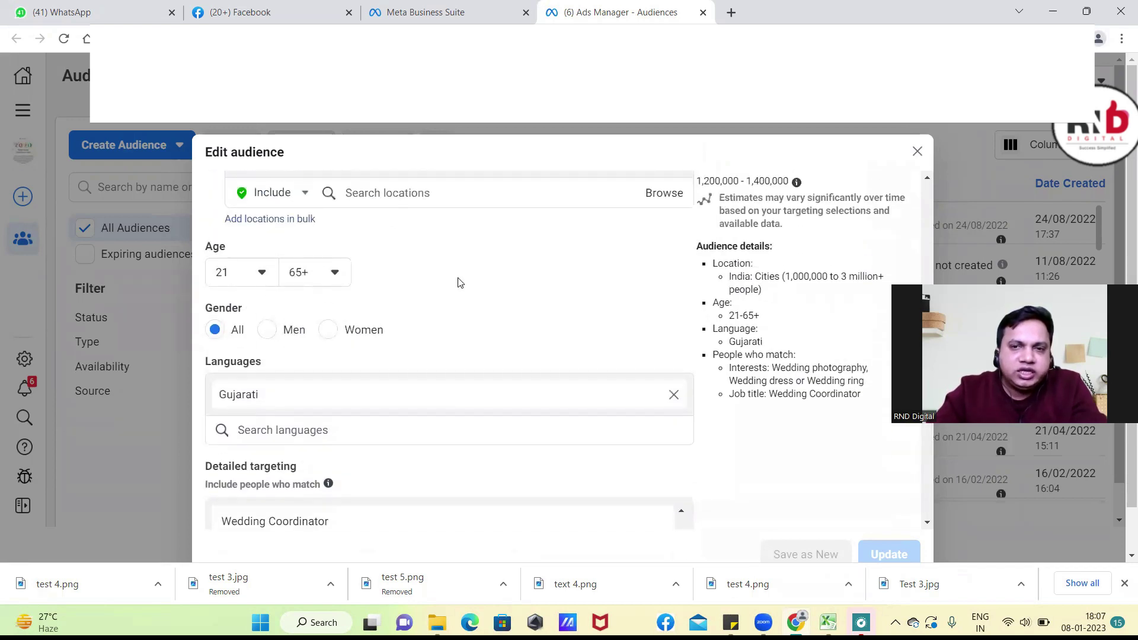
pyautogui.scroll(-4, 640, 310)
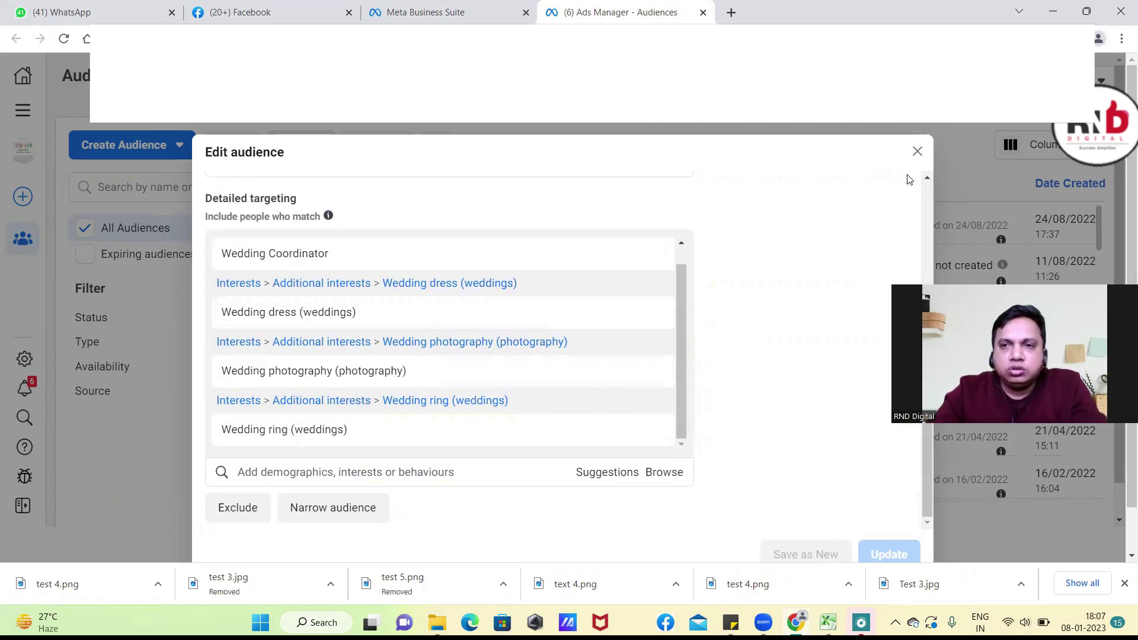
pyautogui.click(917, 151)
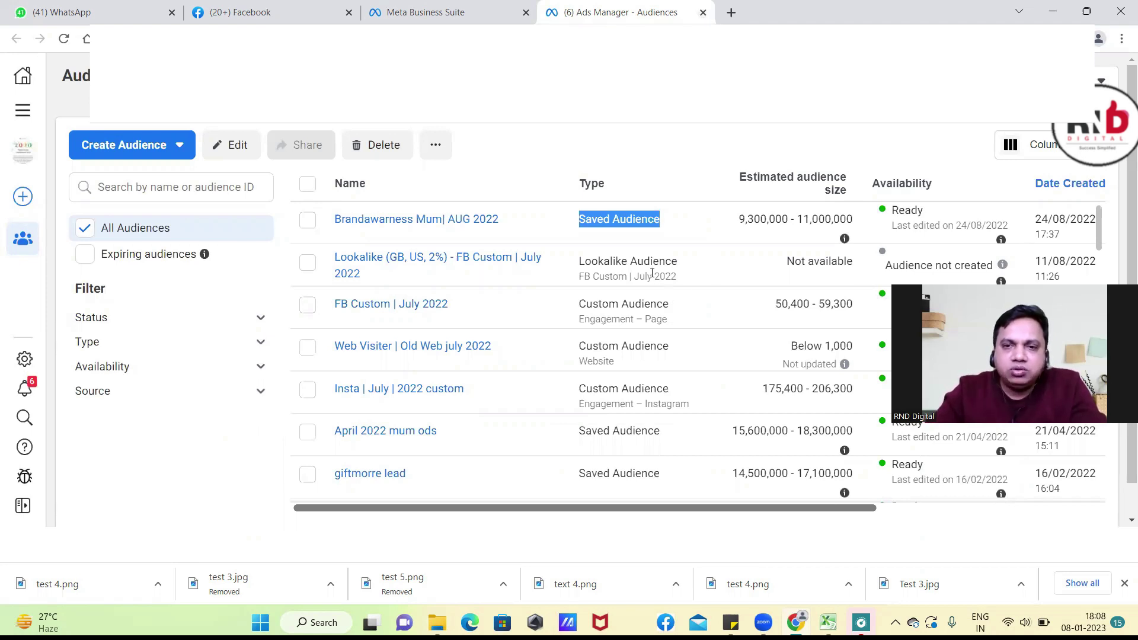
# Close the Ads Manager Audiences page and return to Meta Business Suite
pyautogui.scroll(-3, 652, 272)
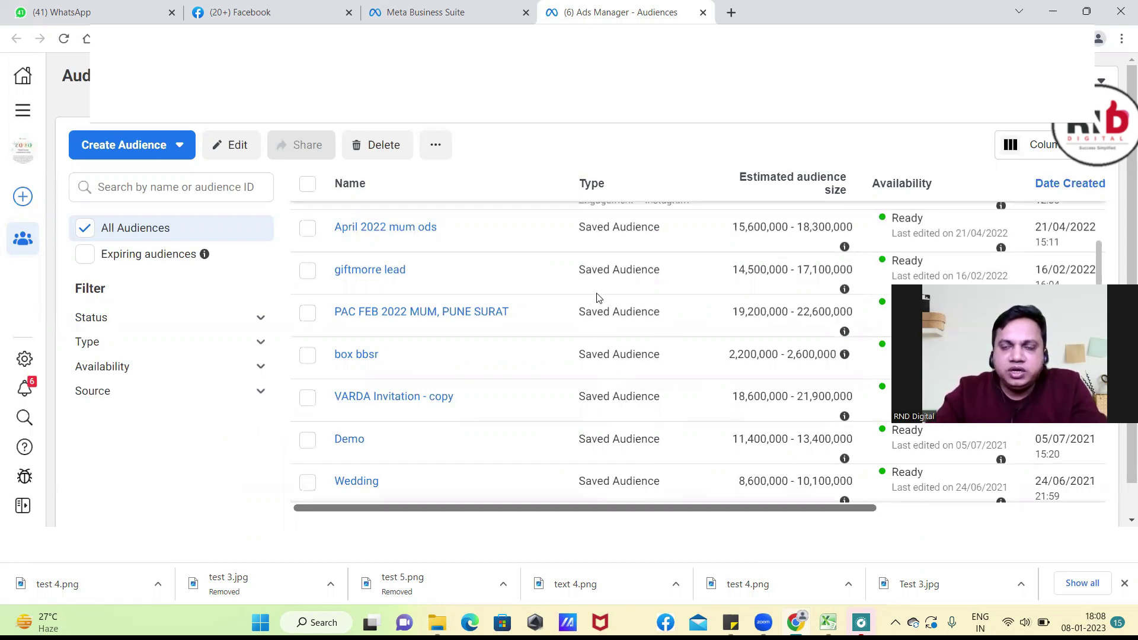
pyautogui.click(703, 12)
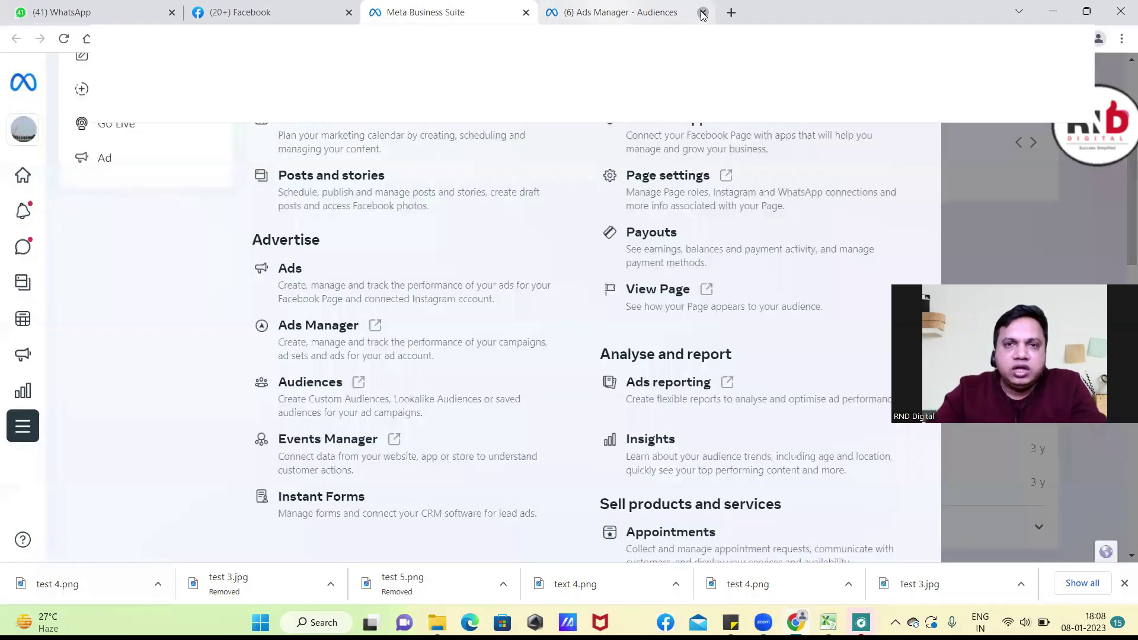
pyautogui.click(702, 13)
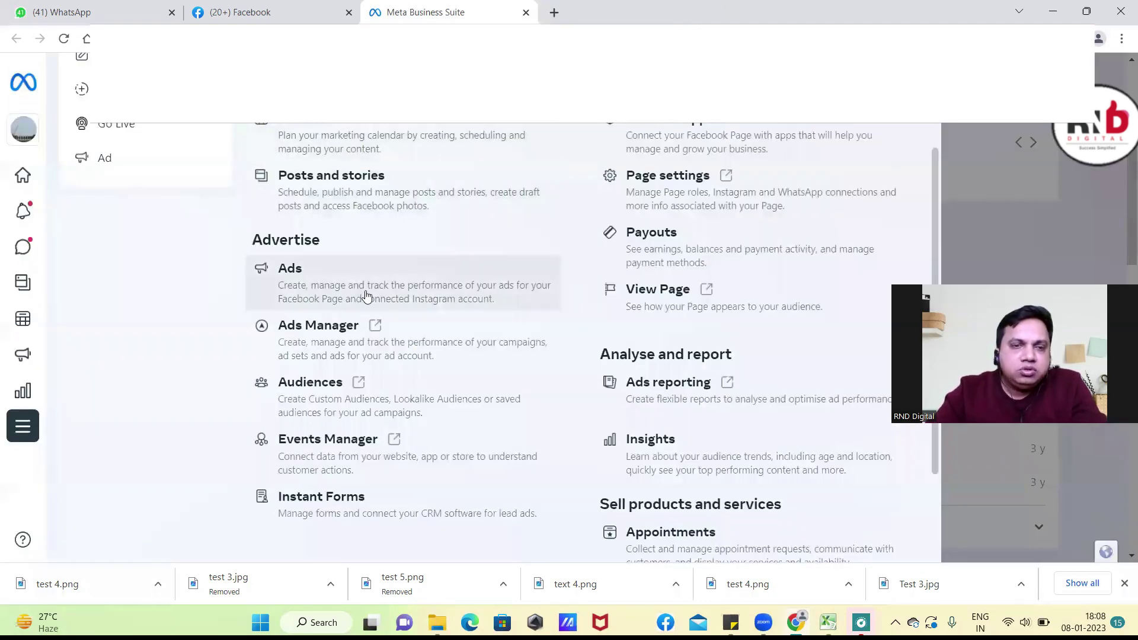
# Switch from Meta Business Suite to the Ads Manager campaign list and create a new campaign with the Awareness objective
pyautogui.click(319, 337)
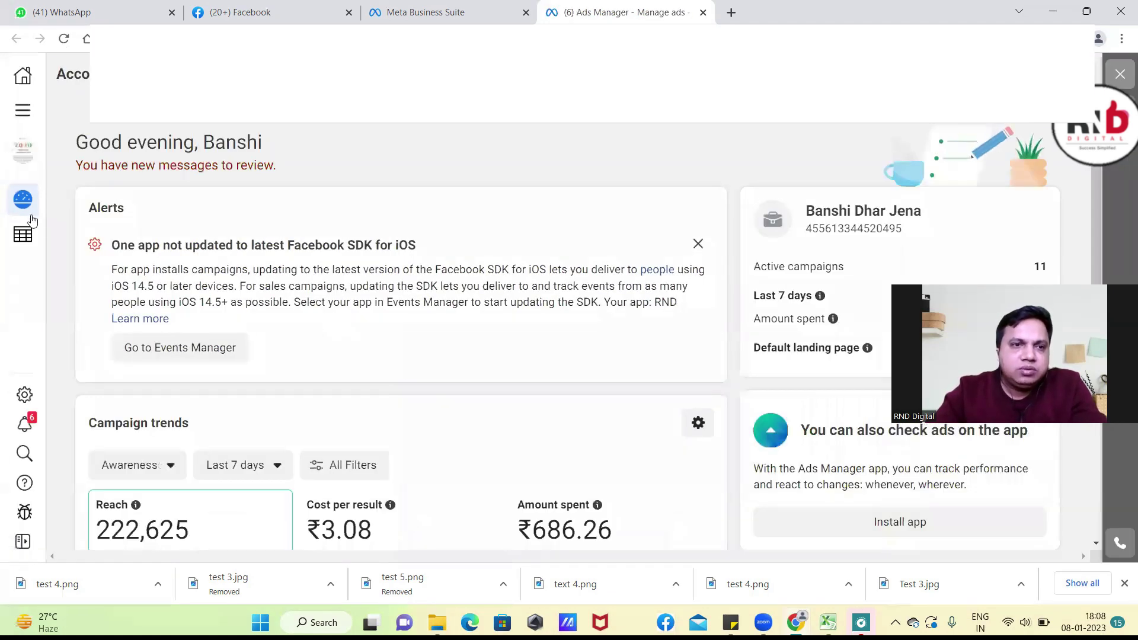
pyautogui.click(24, 236)
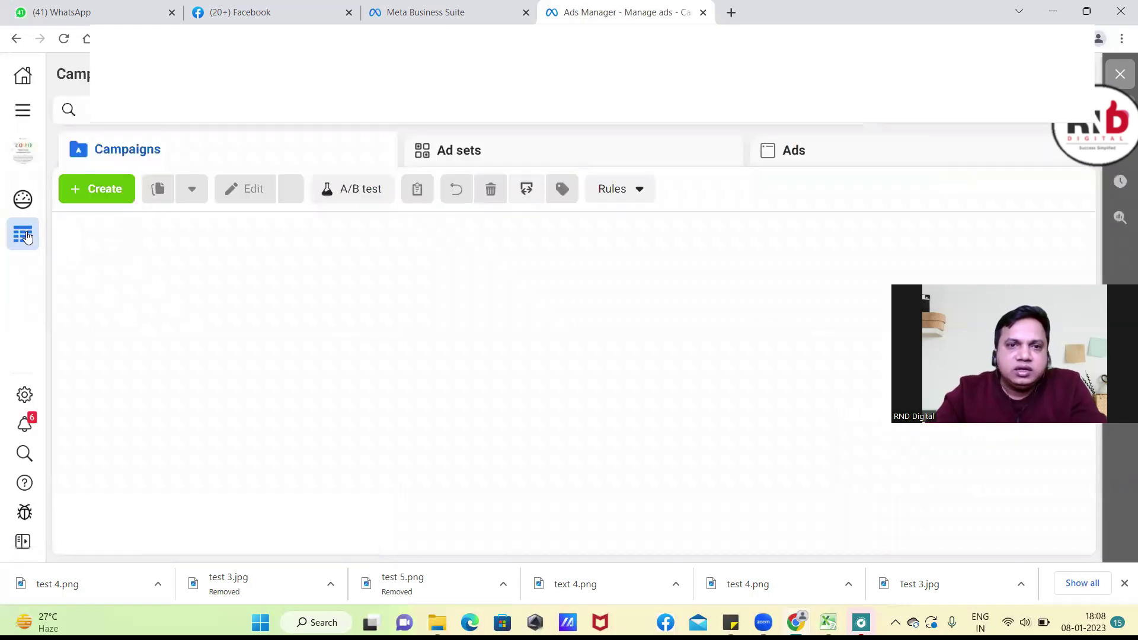
pyautogui.click(97, 194)
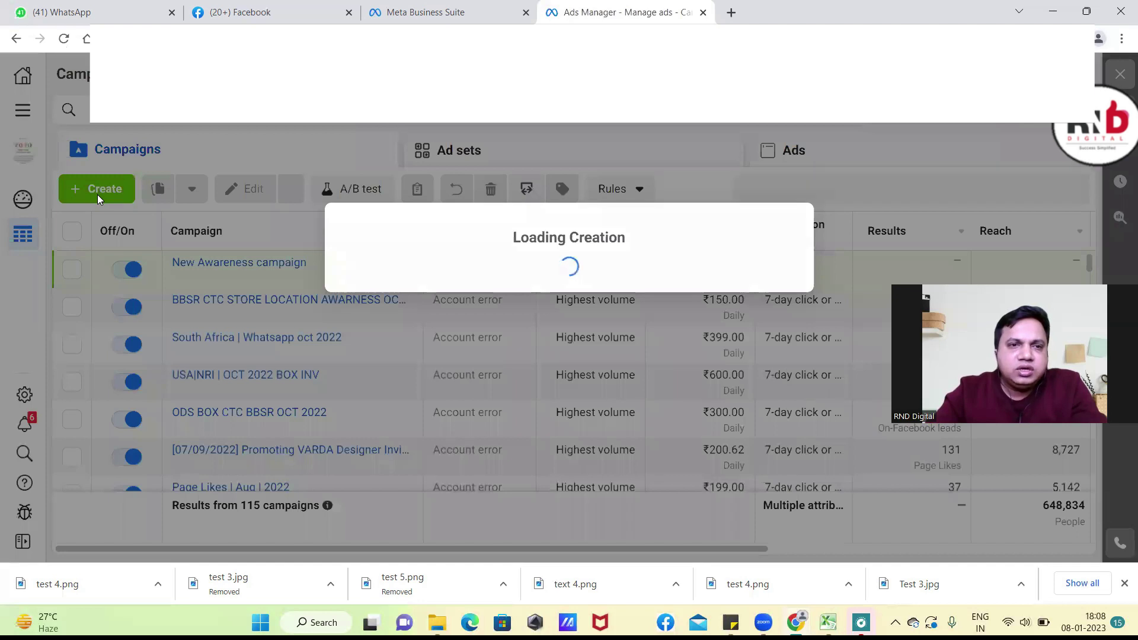
pyautogui.scroll(-4, 469, 301)
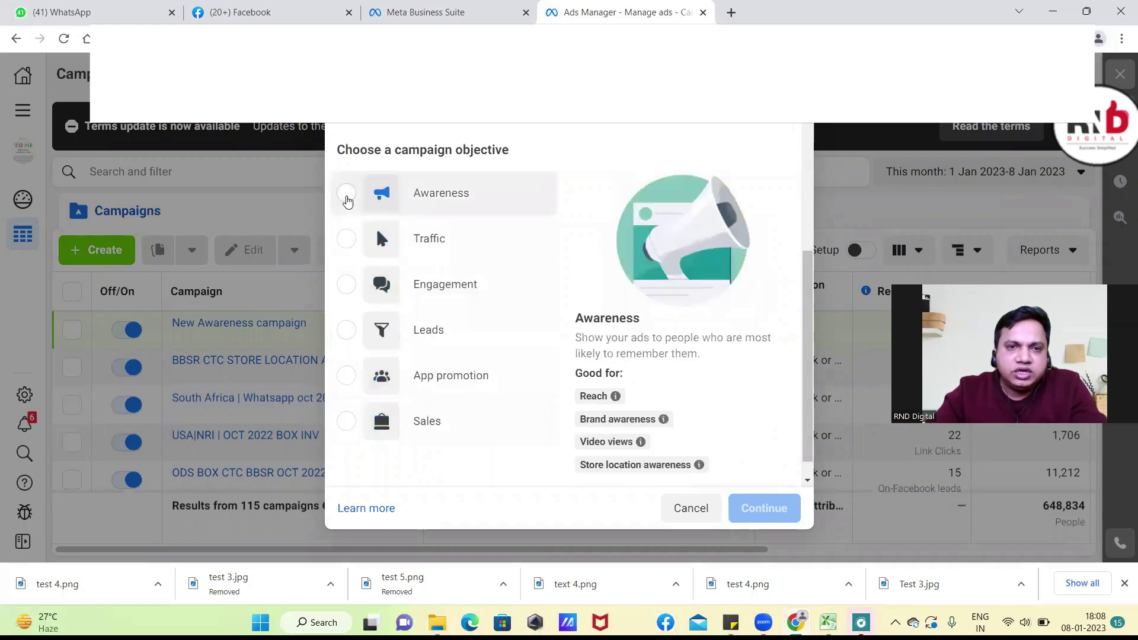
pyautogui.click(347, 200)
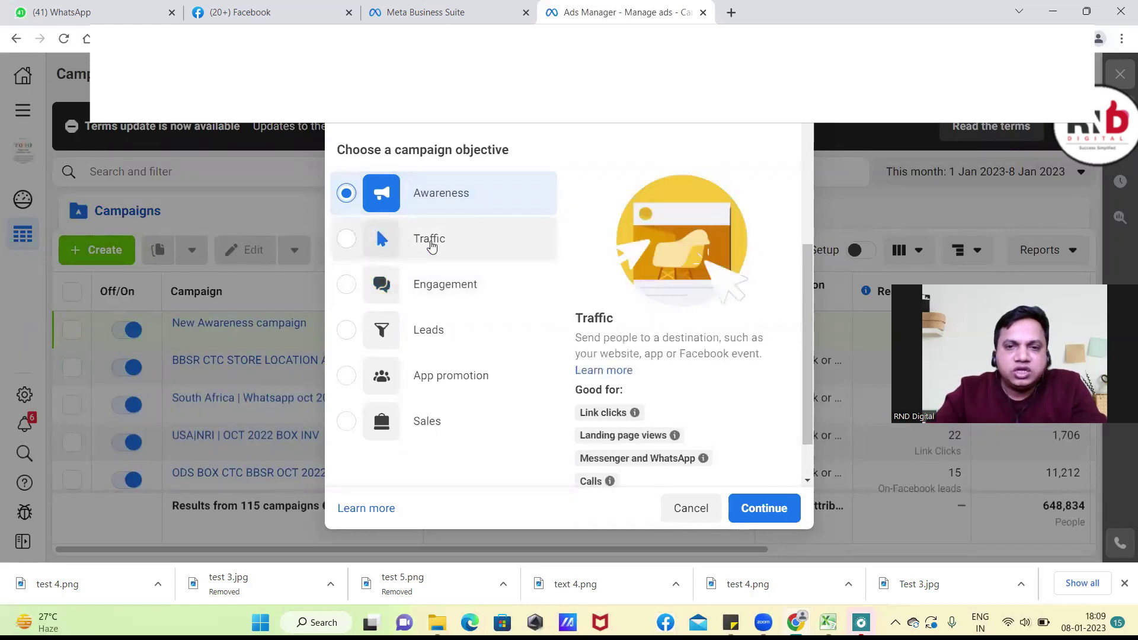
pyautogui.scroll(-1, 431, 246)
pyautogui.scroll(2, 432, 247)
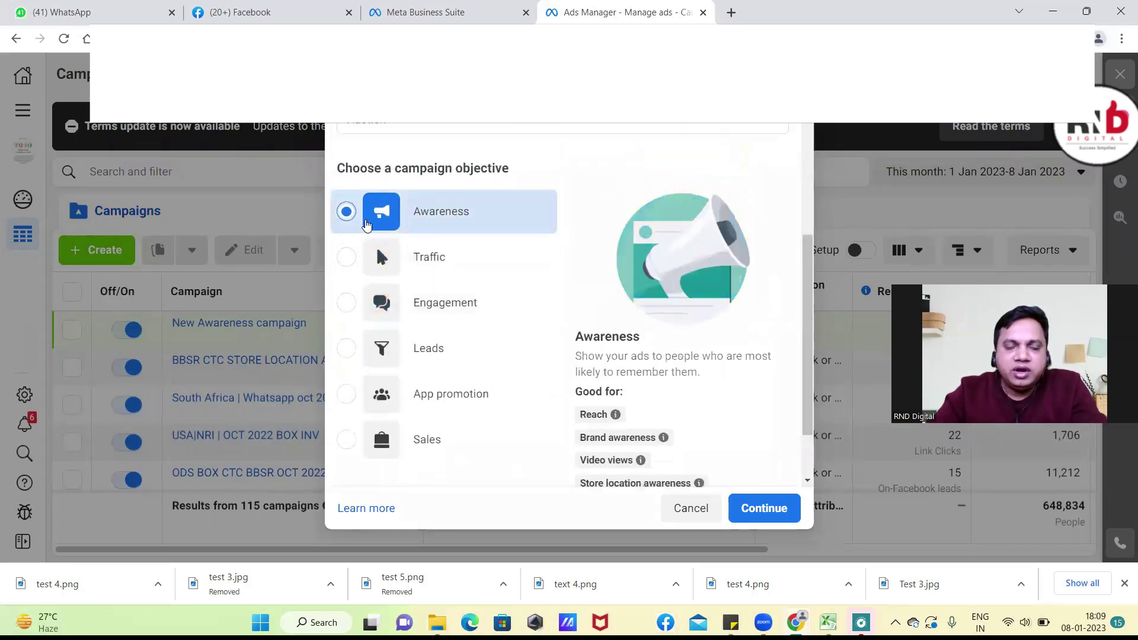
pyautogui.click(760, 508)
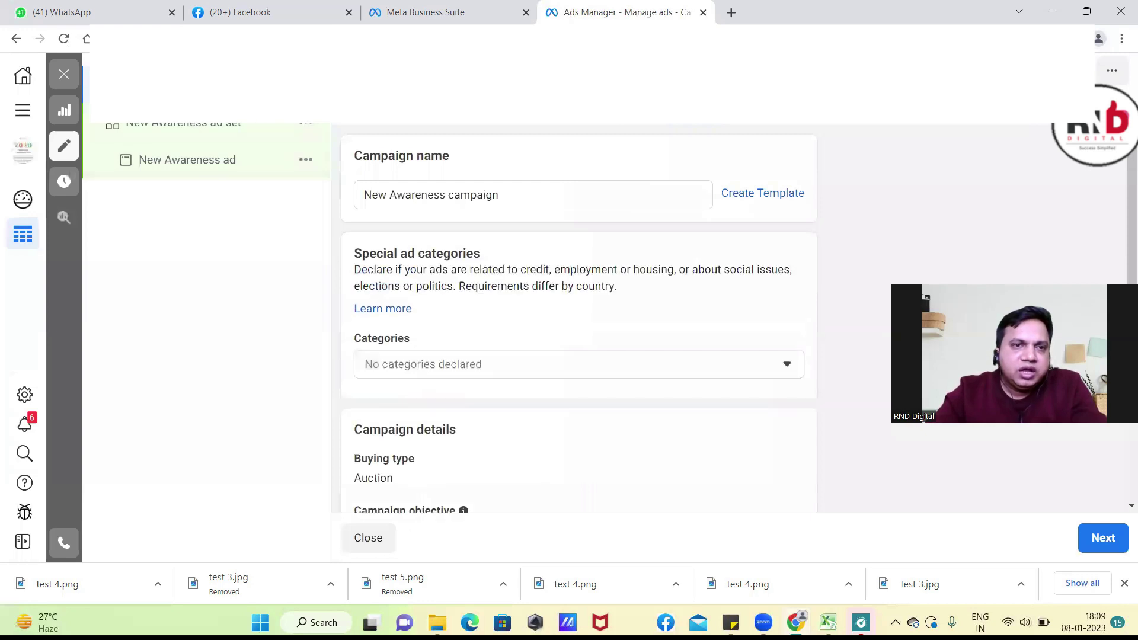
# Open the New Awareness ad set and check the saved audiences offered in its Audience section without applying one
pyautogui.click(176, 127)
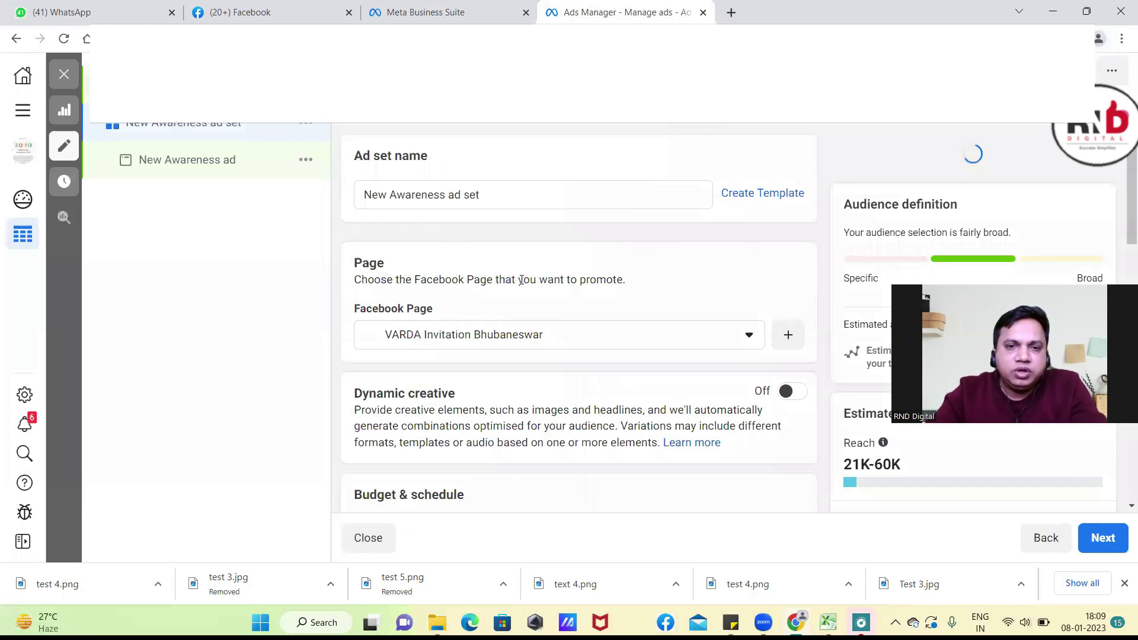
pyautogui.scroll(-2, 521, 281)
pyautogui.scroll(-8, 521, 281)
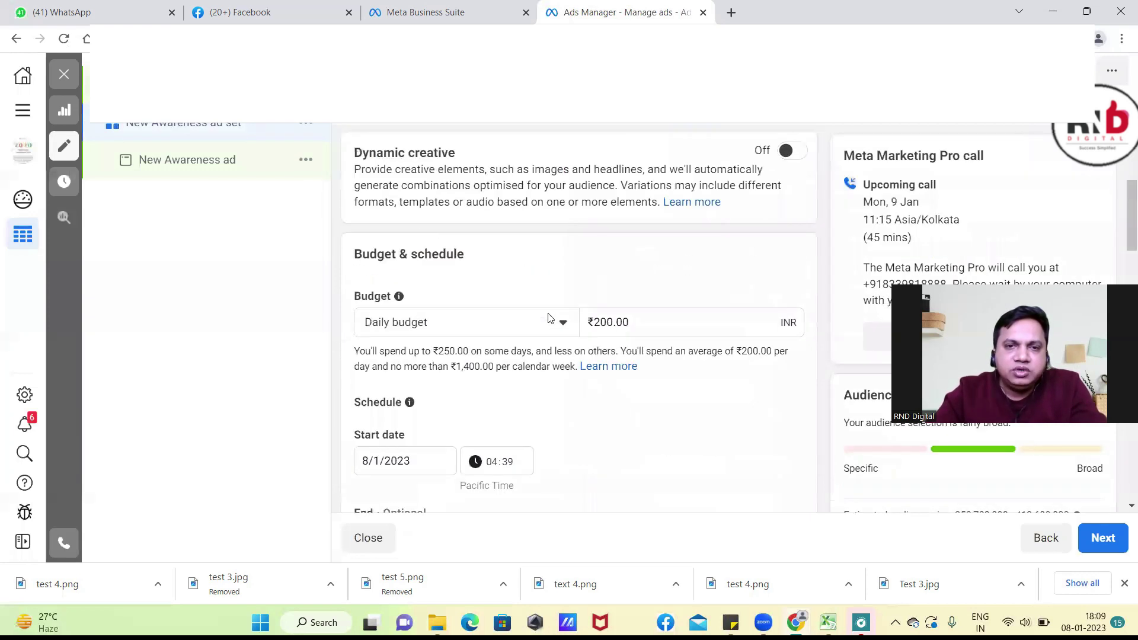
pyautogui.scroll(-1, 550, 313)
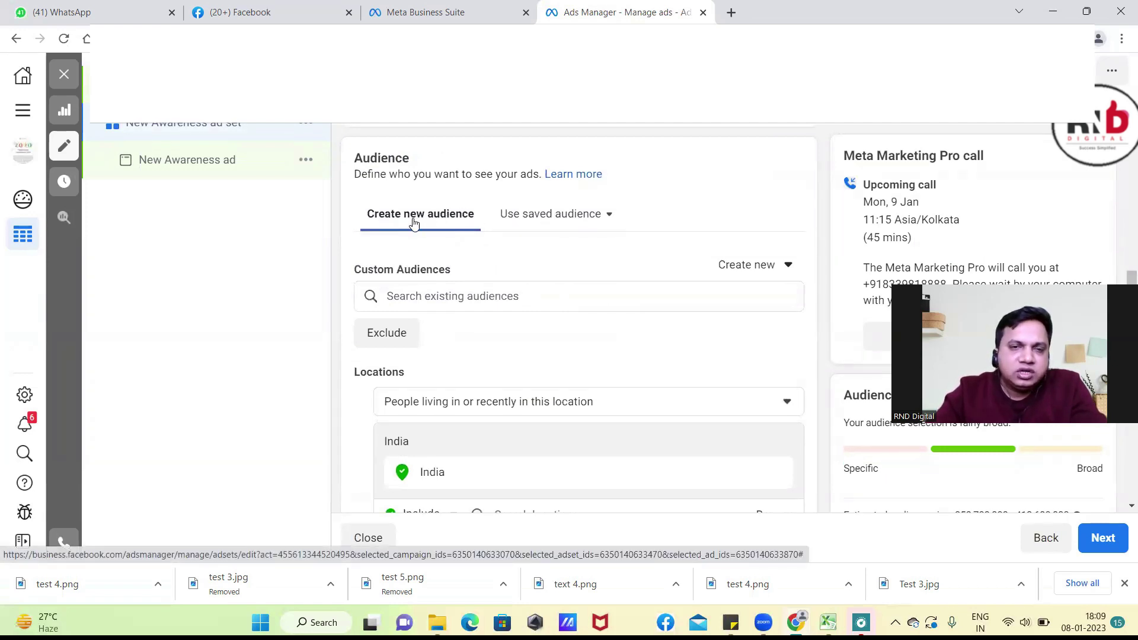
pyautogui.click(595, 221)
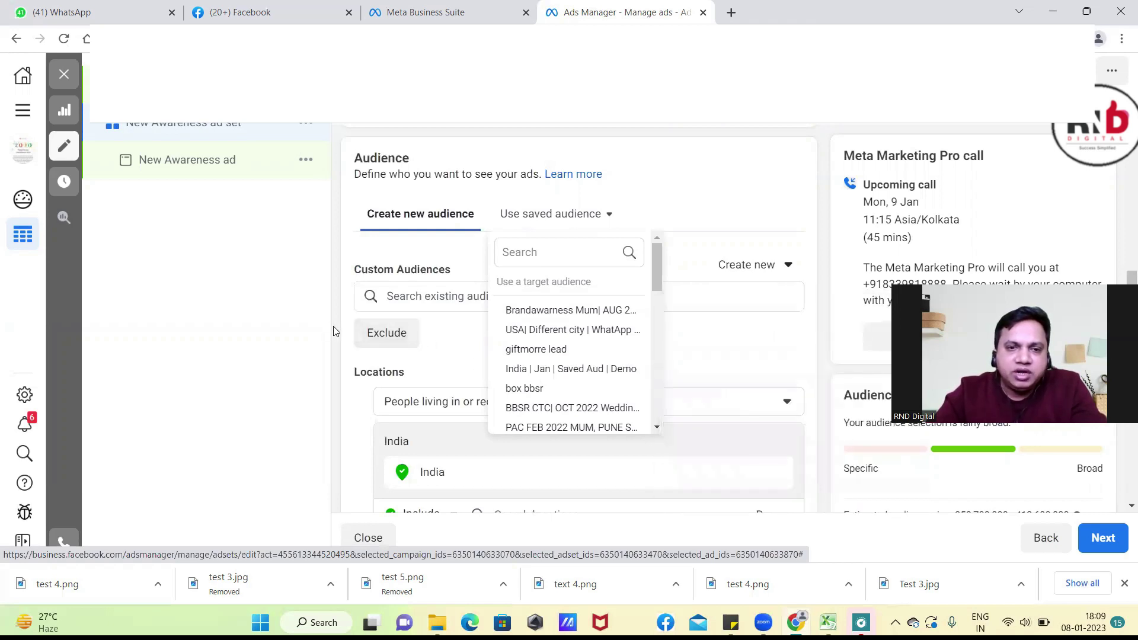
pyautogui.click(670, 173)
# Add the interest Wedding dress (weddings) to the detailed targeting of the ad set's new audience
pyautogui.scroll(-2, 617, 324)
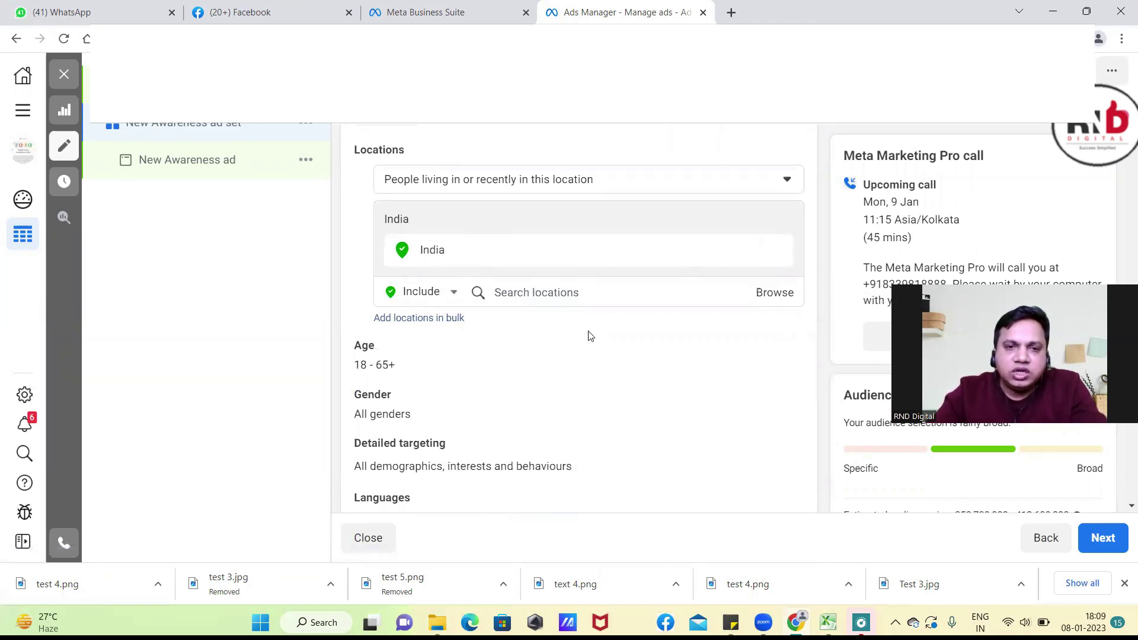
pyautogui.scroll(-3, 587, 333)
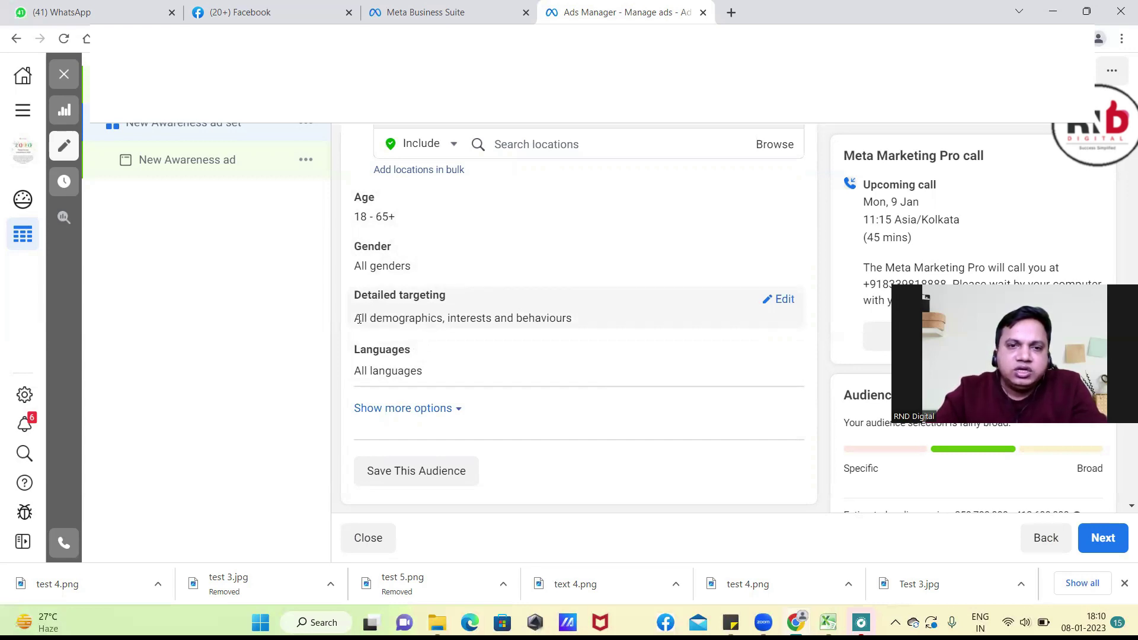
pyautogui.moveTo(356, 320); pyautogui.dragTo(474, 320)
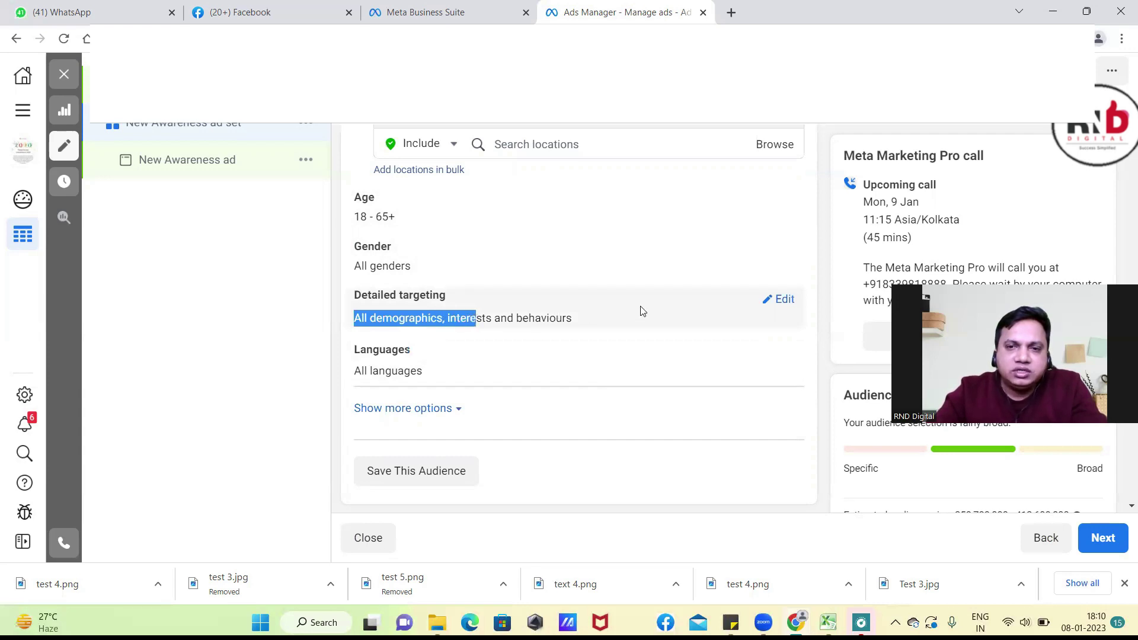
pyautogui.click(782, 300)
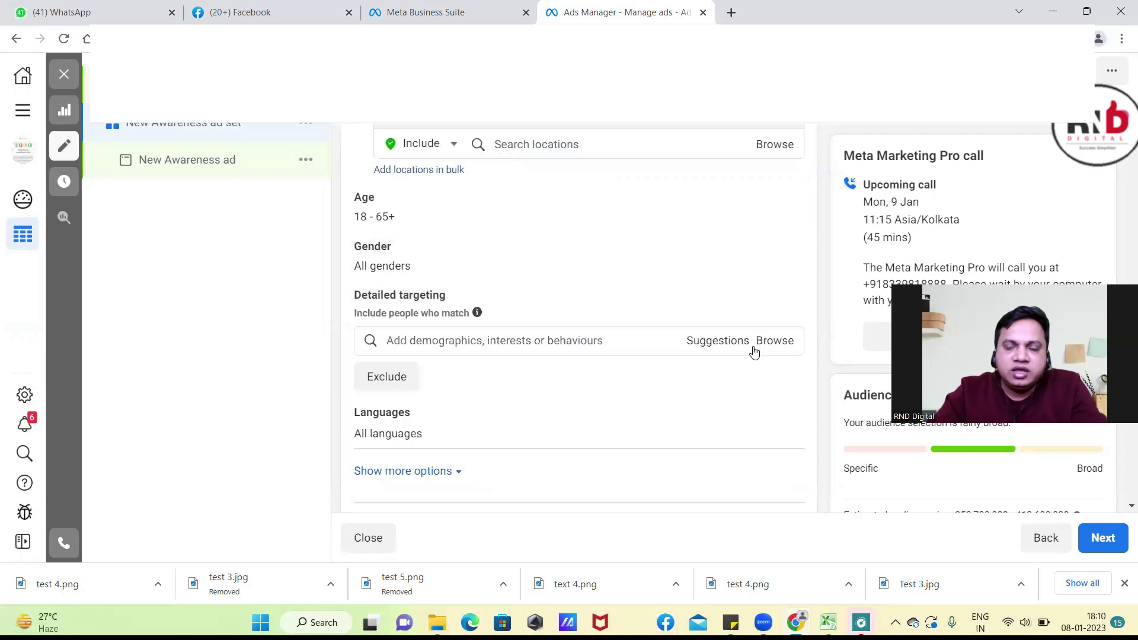
pyautogui.scroll(-2, 592, 314)
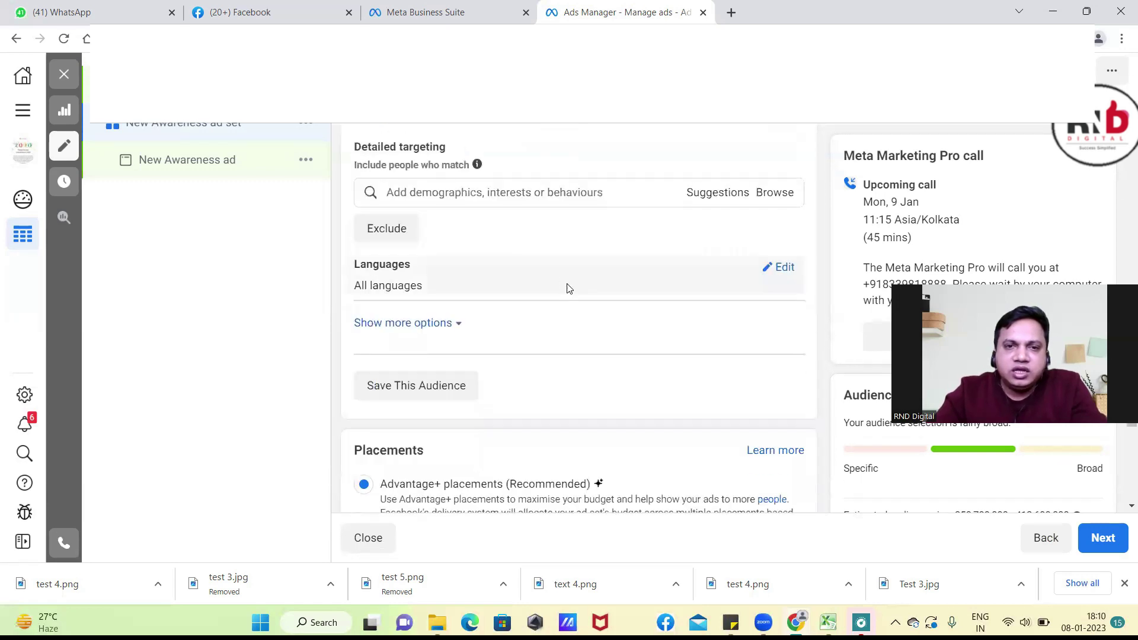
pyautogui.click(530, 194)
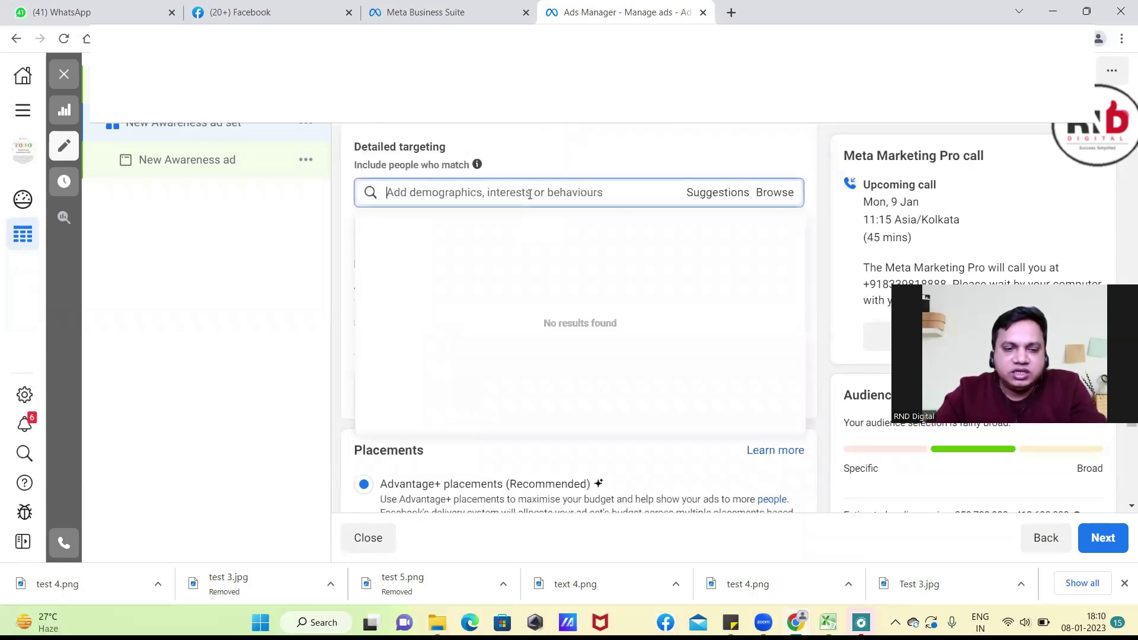
pyautogui.write('wedd')
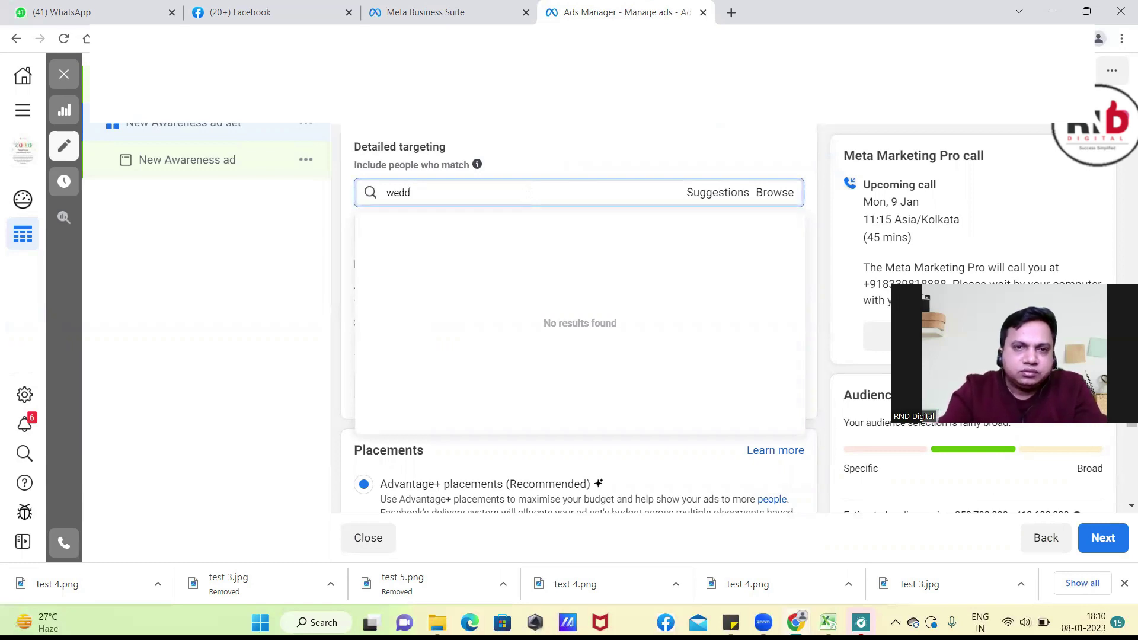
pyautogui.write('ing')
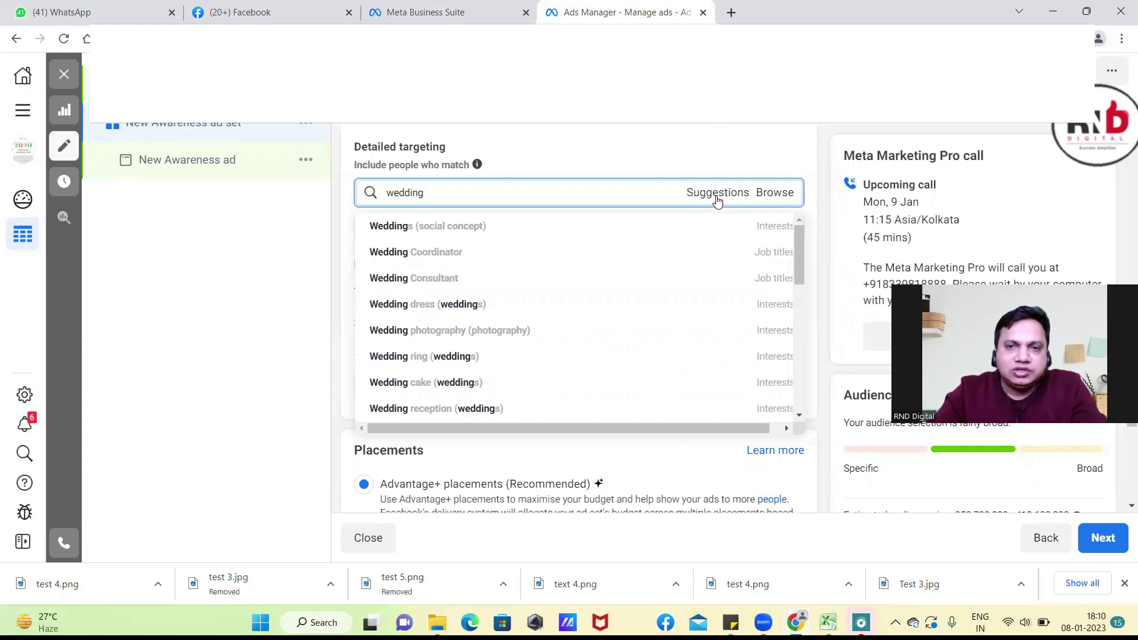
pyautogui.moveTo(393, 308)
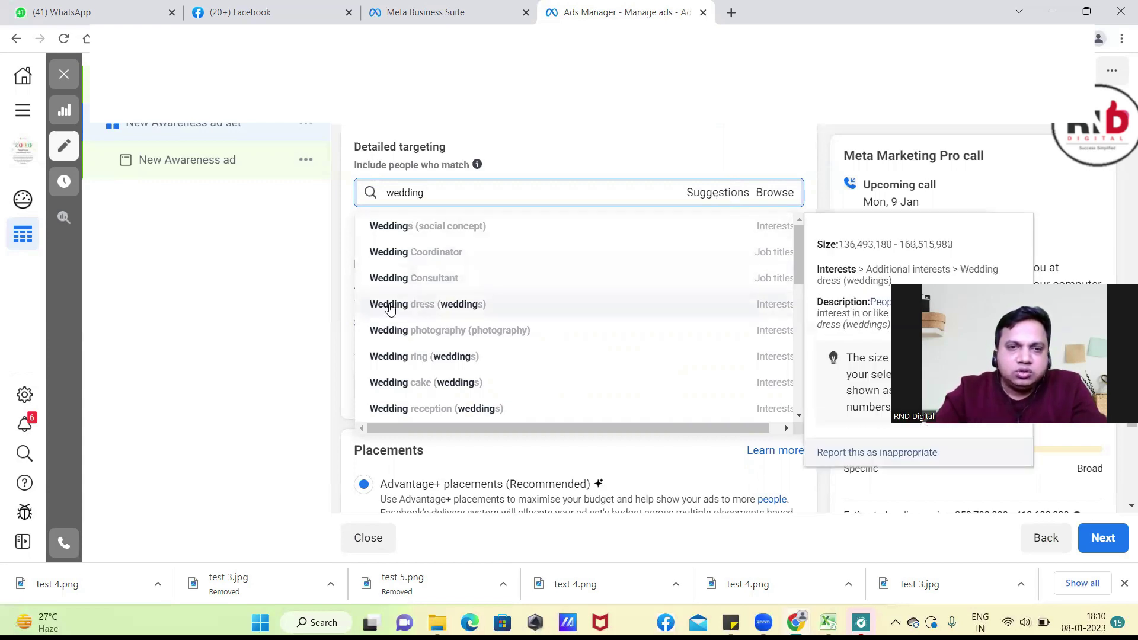
pyautogui.click(388, 304)
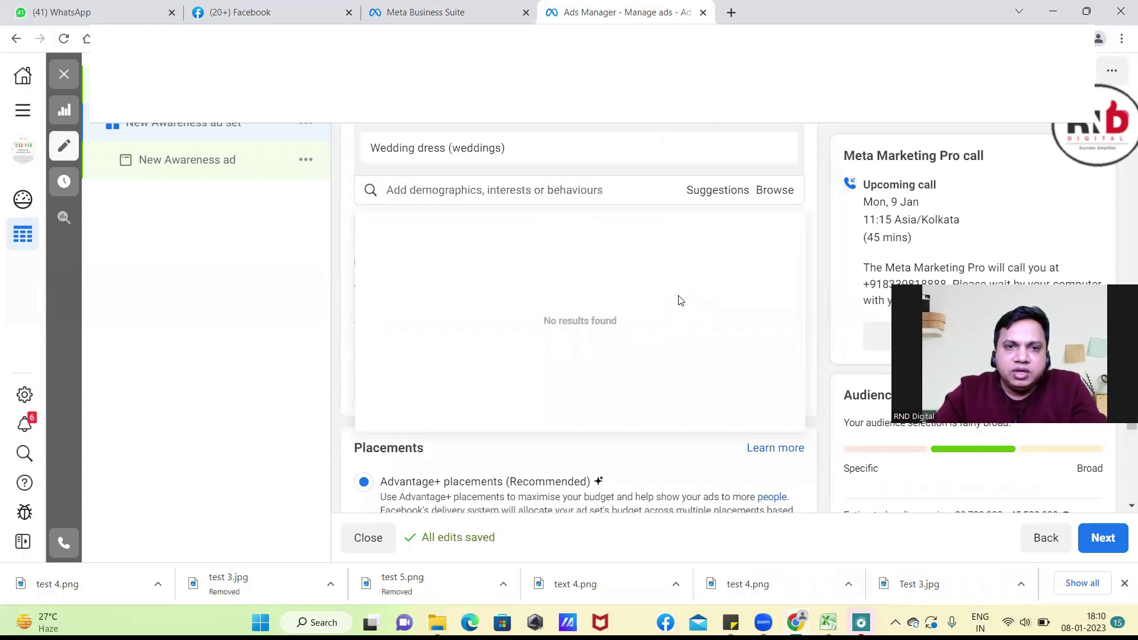
# Add Wedding ring (weddings) as a second detailed targeting interest
pyautogui.click(484, 265)
pyautogui.write('w')
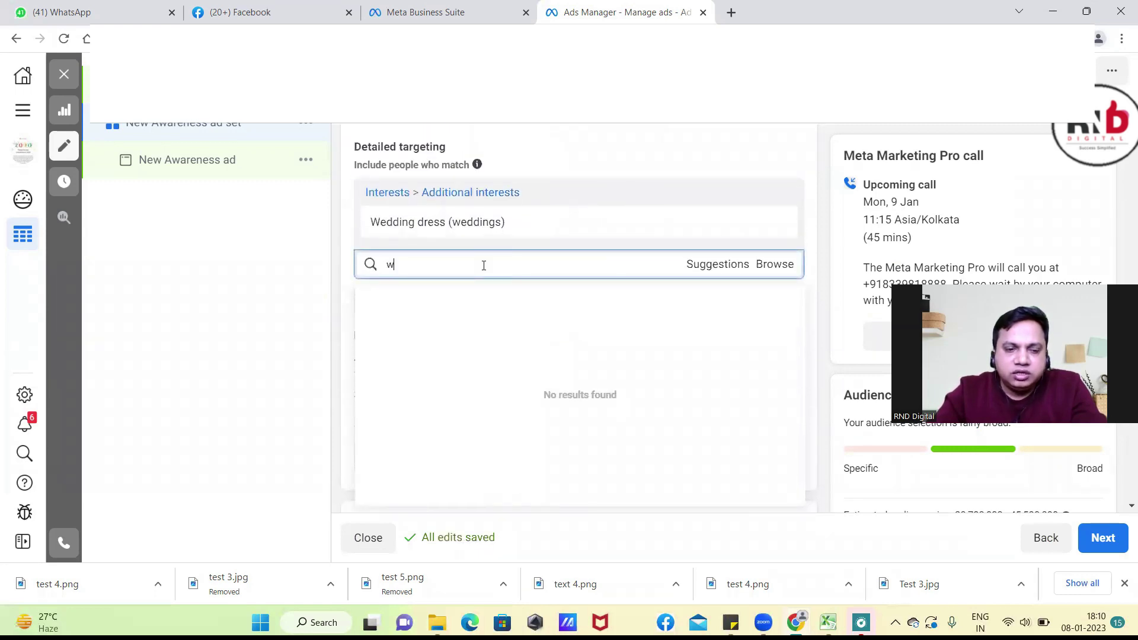
pyautogui.write('edding')
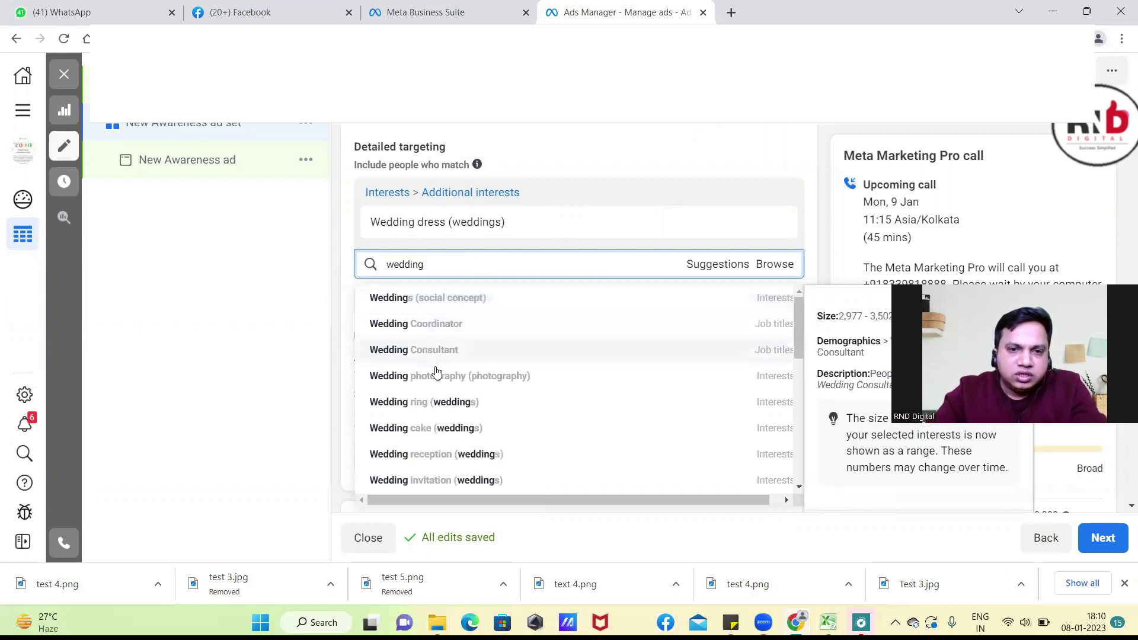
pyautogui.click(417, 400)
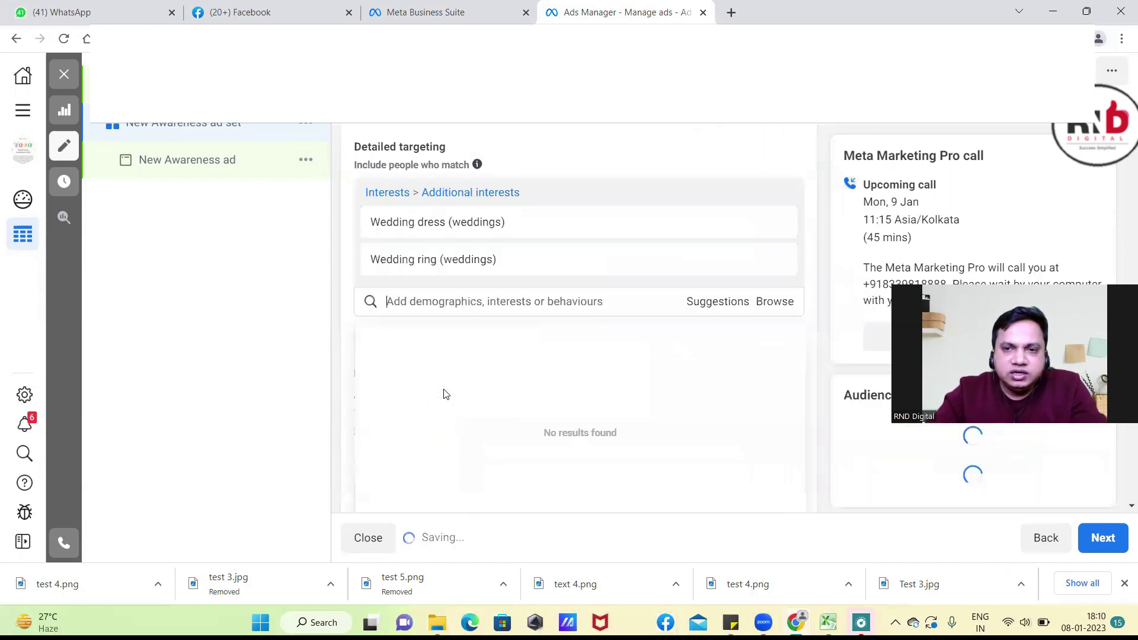
# Review the ad set's audience, placements, and optimisation and delivery settings, ending at the Audience section
pyautogui.scroll(8, 633, 316)
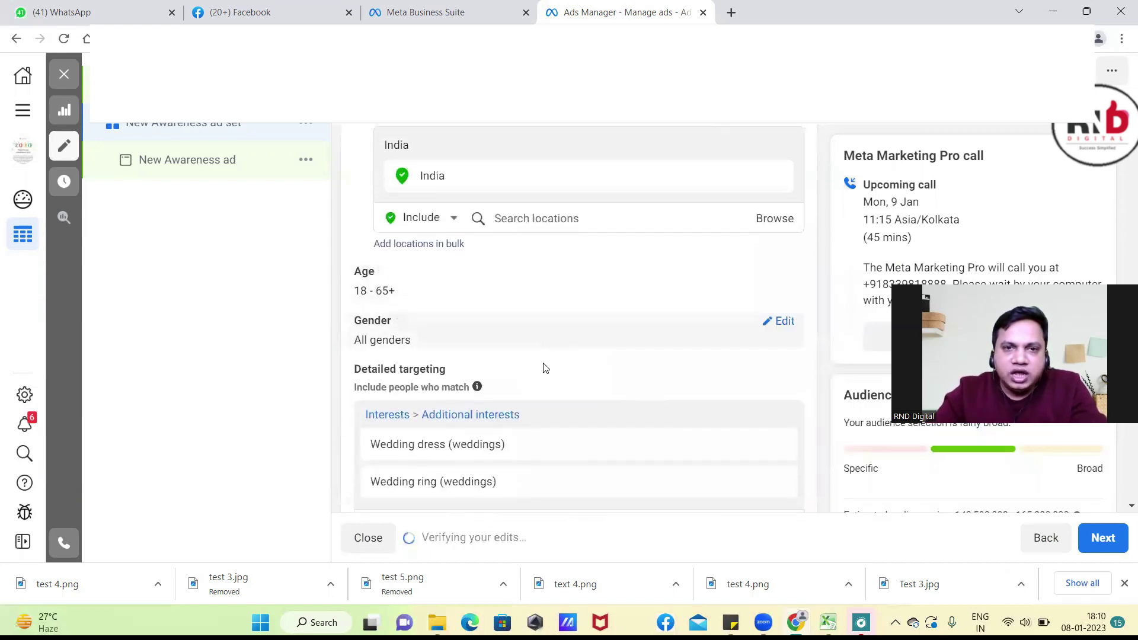
pyautogui.scroll(3, 640, 336)
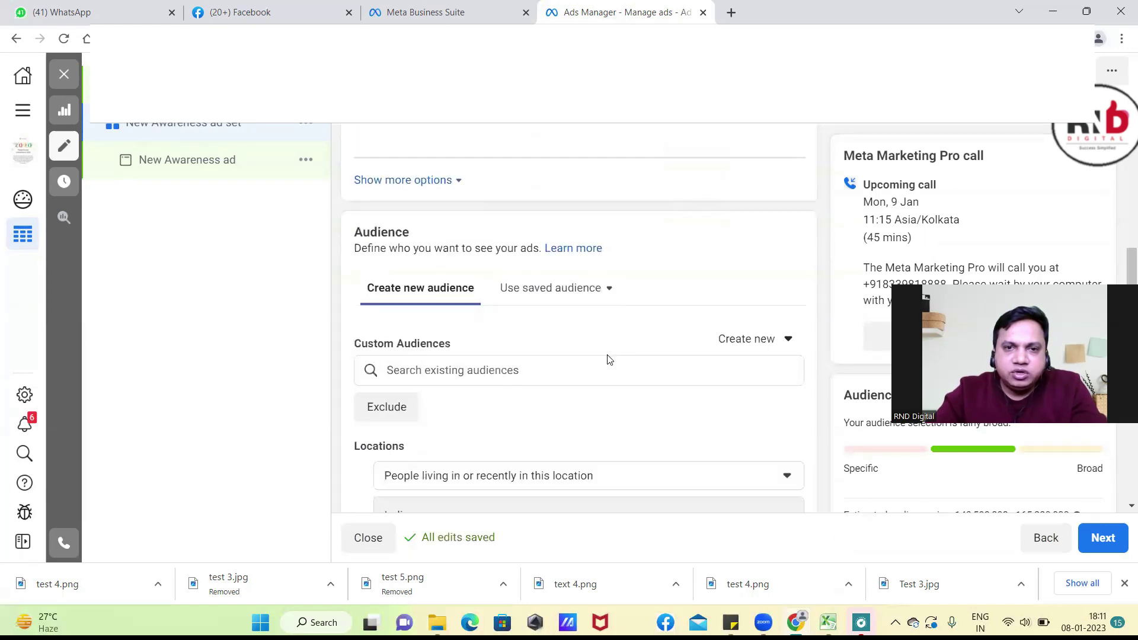
pyautogui.scroll(-10, 611, 373)
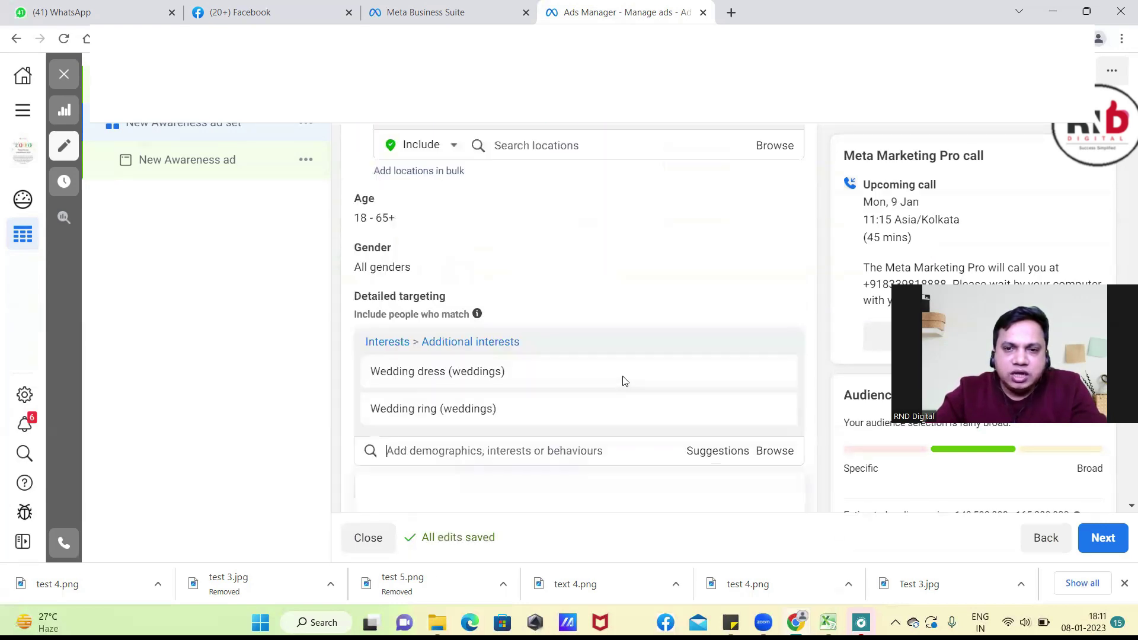
pyautogui.scroll(-3, 698, 358)
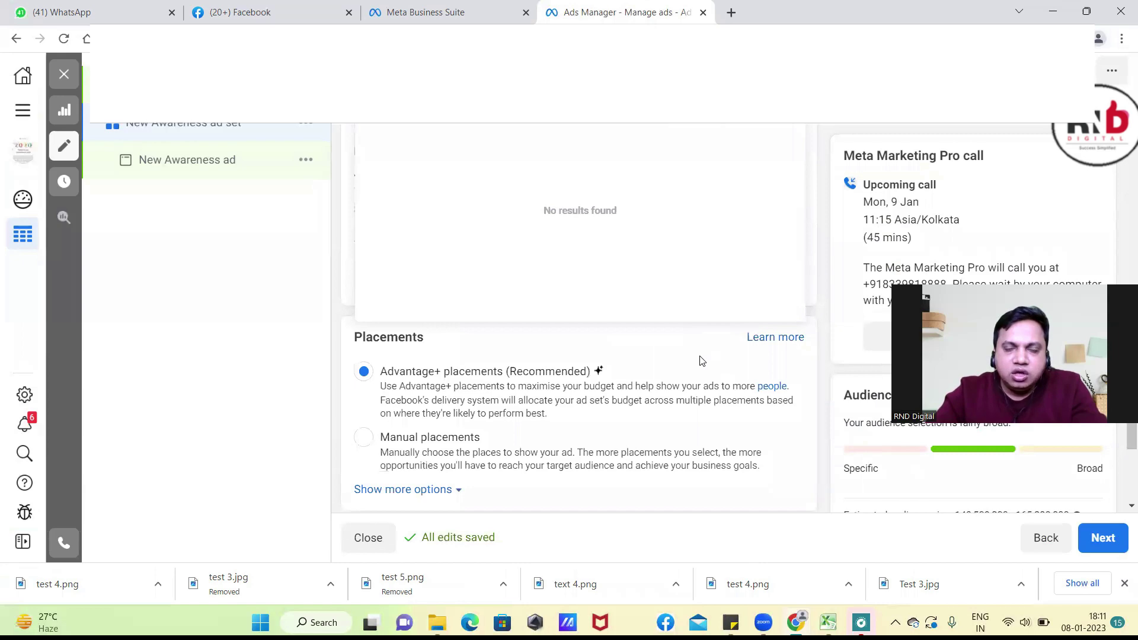
pyautogui.scroll(-3, 701, 359)
pyautogui.scroll(-3, 637, 352)
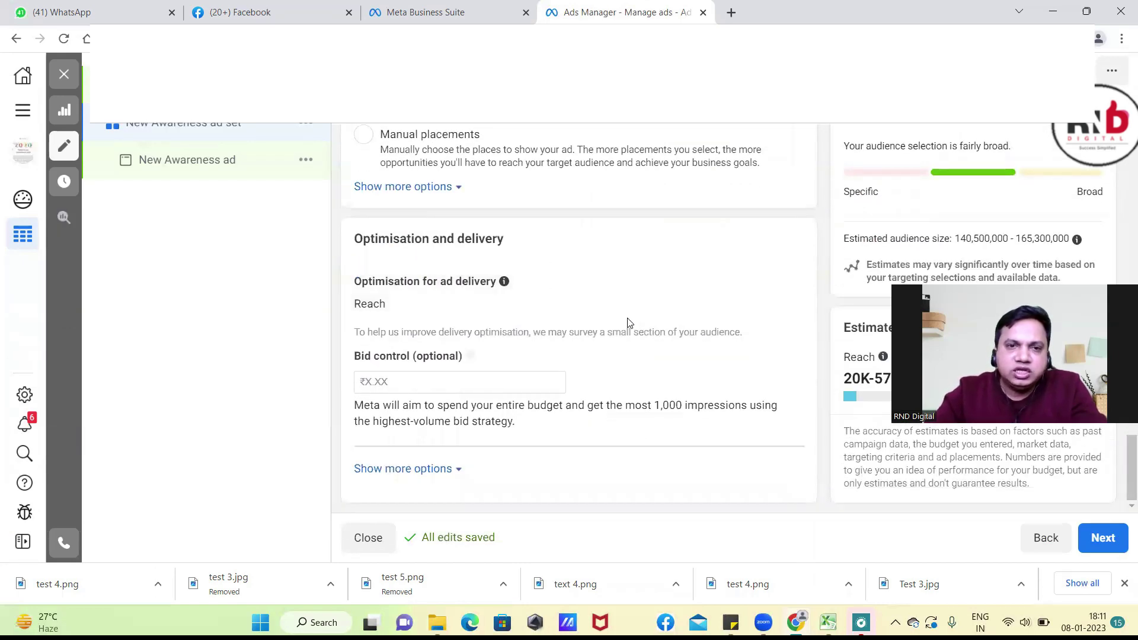
pyautogui.scroll(3, 628, 320)
pyautogui.scroll(5, 628, 320)
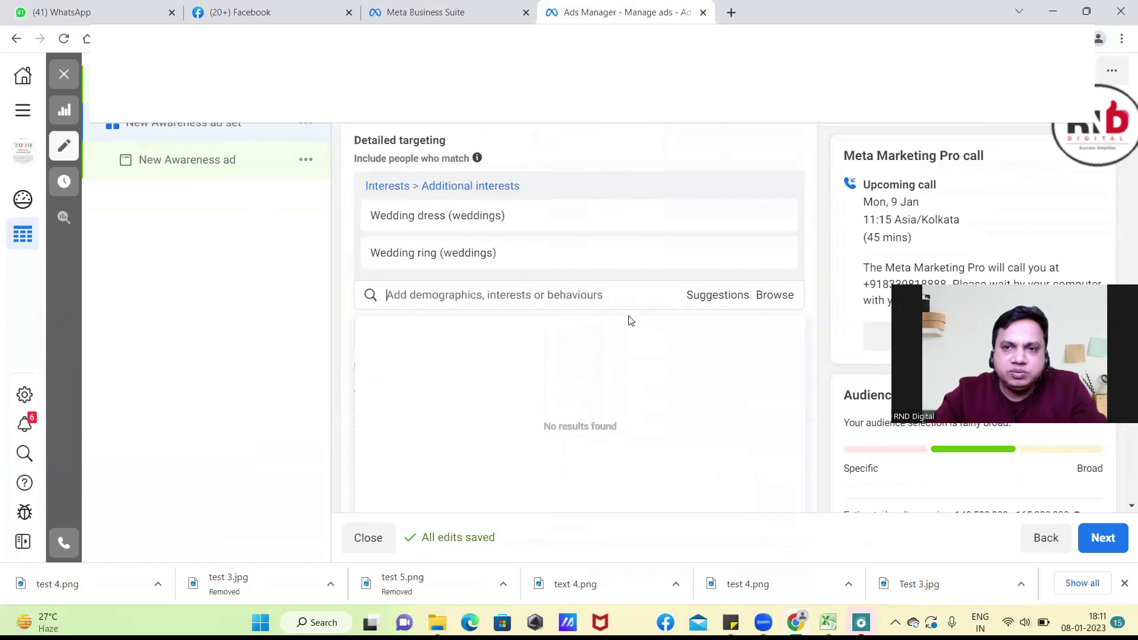
pyautogui.scroll(6, 631, 321)
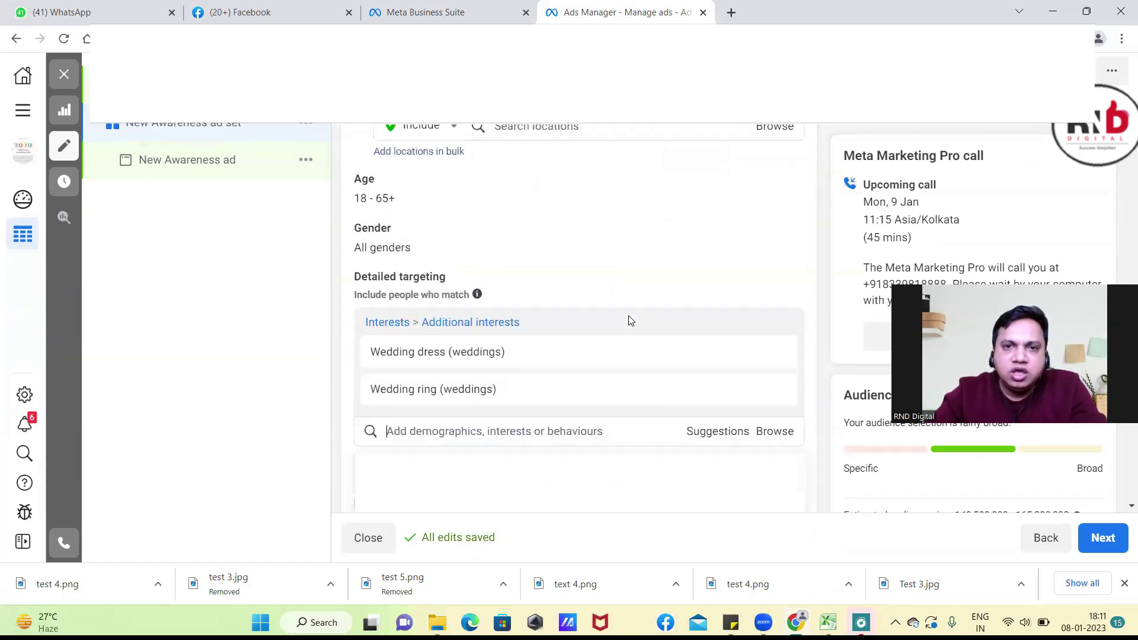
pyautogui.scroll(3, 631, 320)
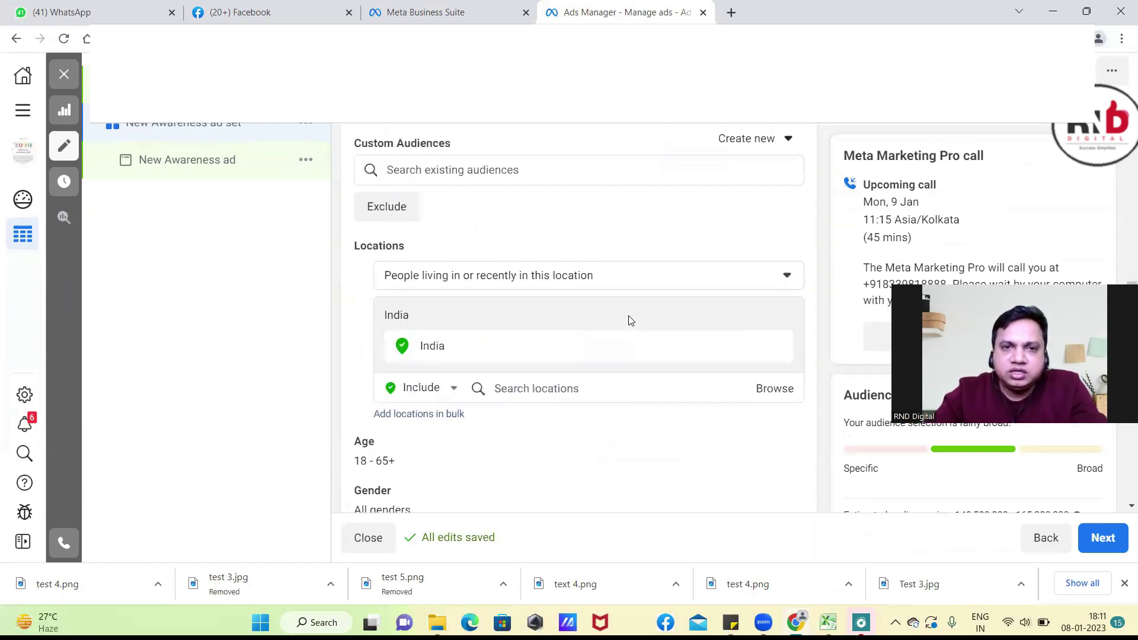
pyautogui.scroll(3, 631, 320)
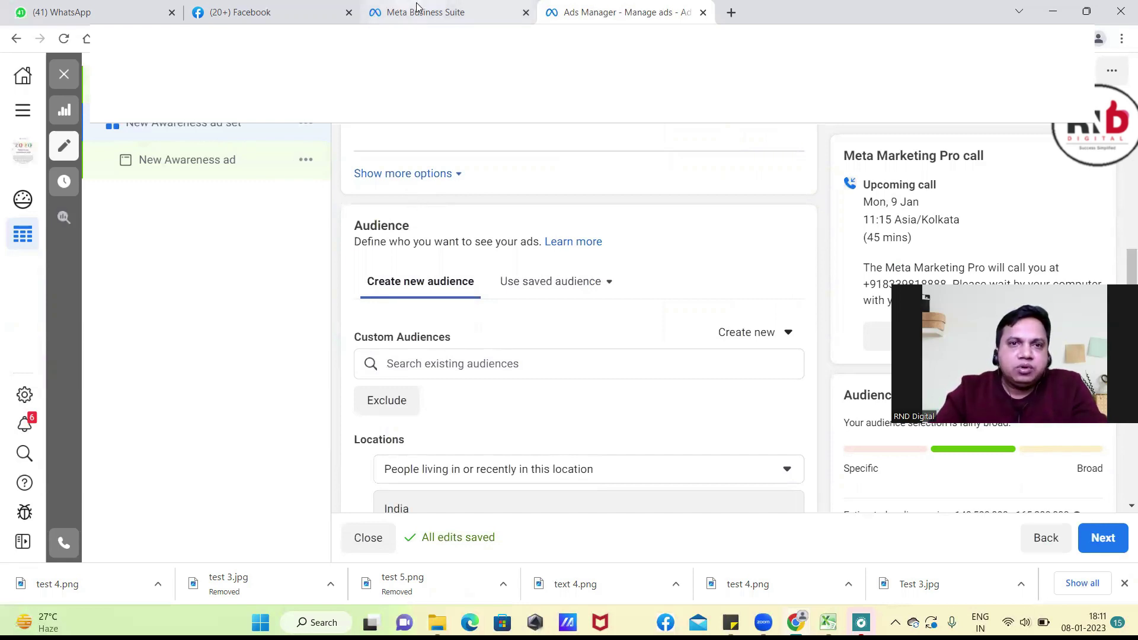
pyautogui.moveTo(416, 7)
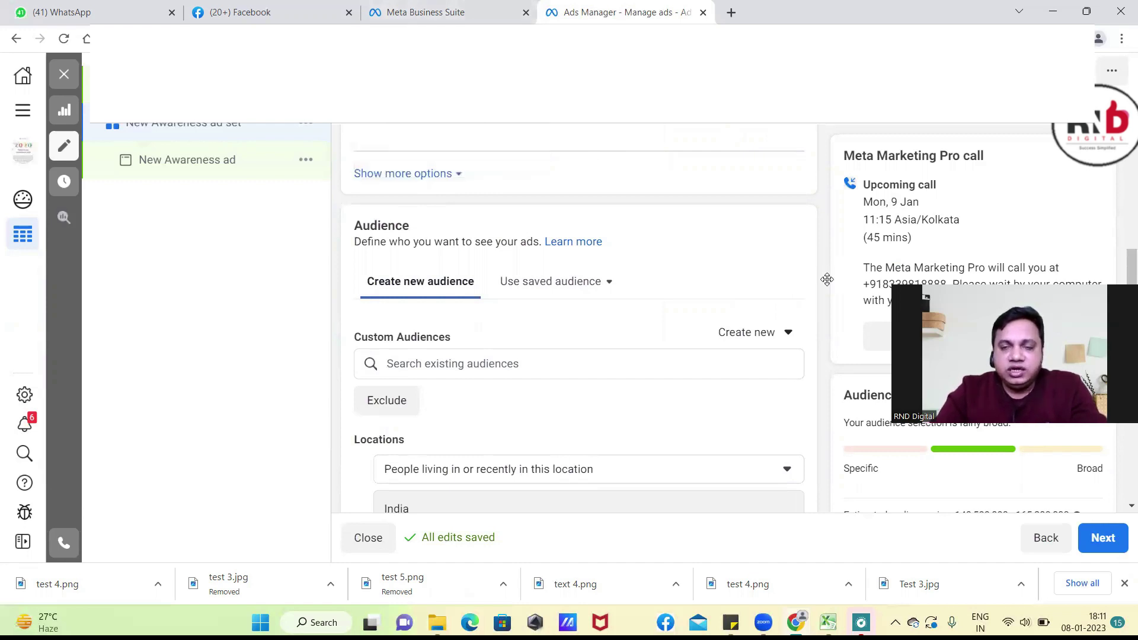
pyautogui.moveTo(827, 279); pyautogui.dragTo(676, 251)
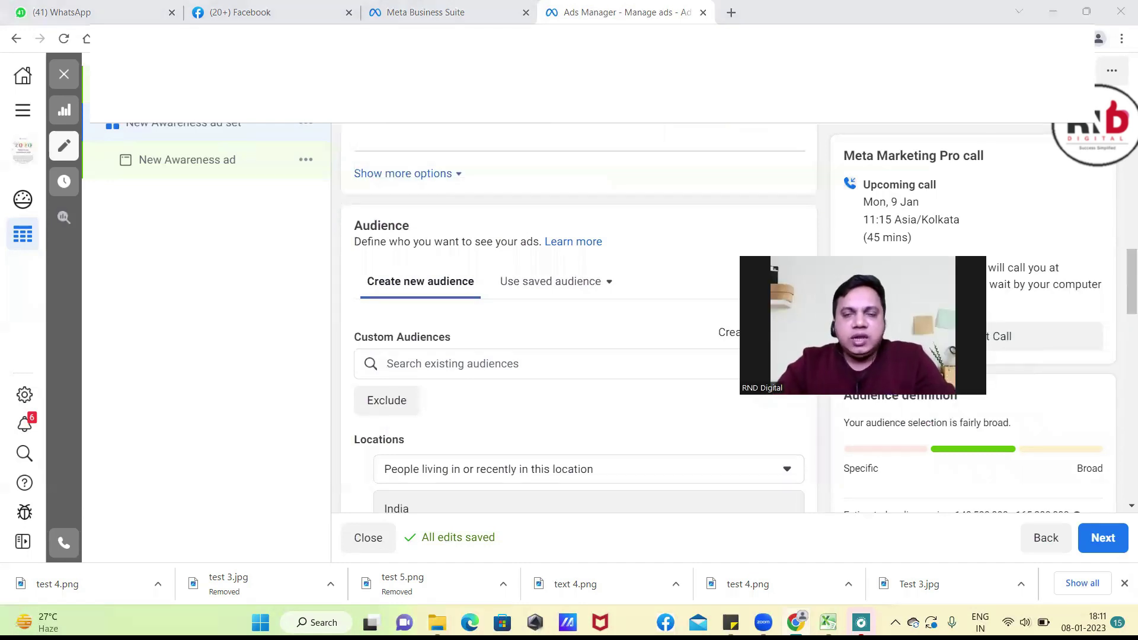